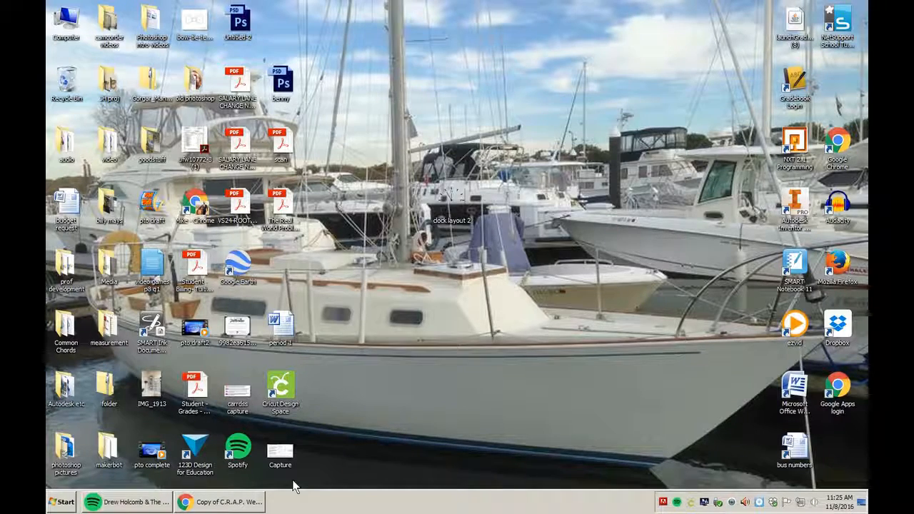
Restore the C.R.A.P. Website Evaluation Checklist window and open a new Google search tab.
click(235, 501)
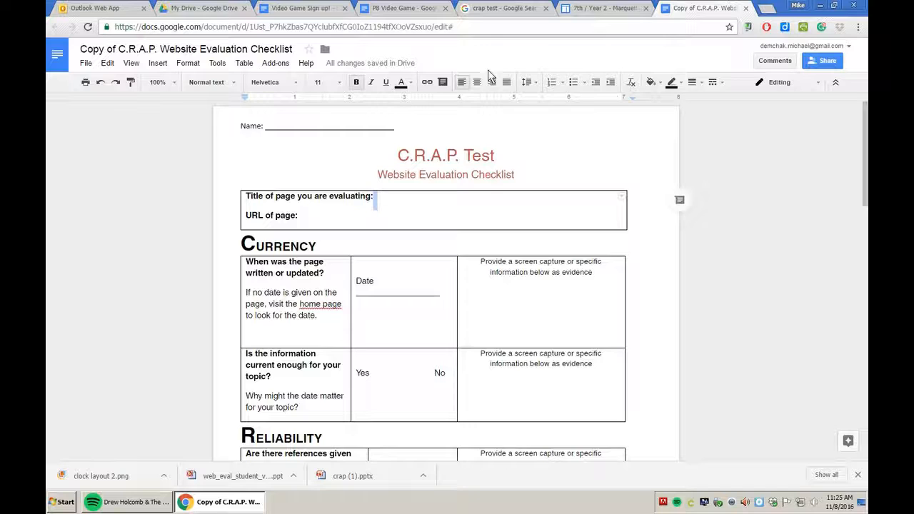
click(767, 9)
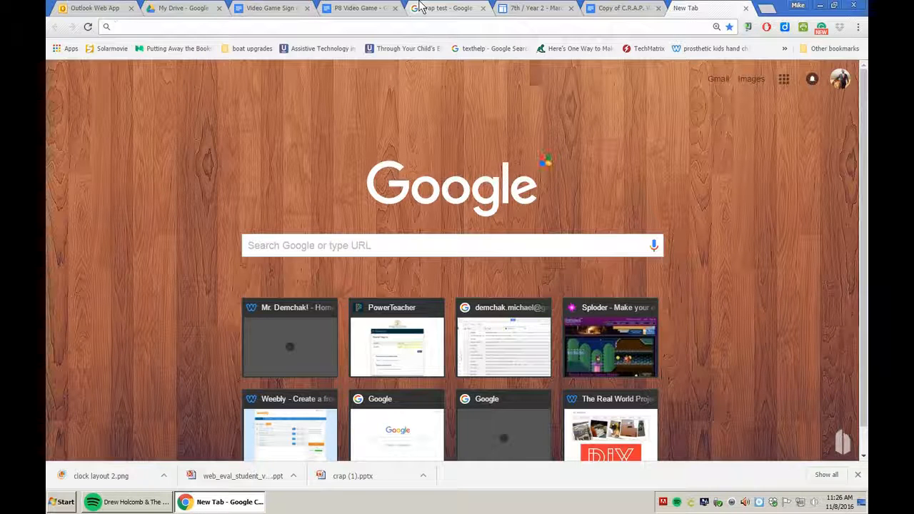
Search Google for 'mouse clipart' and browse the Images results.
text(mouse clipart)
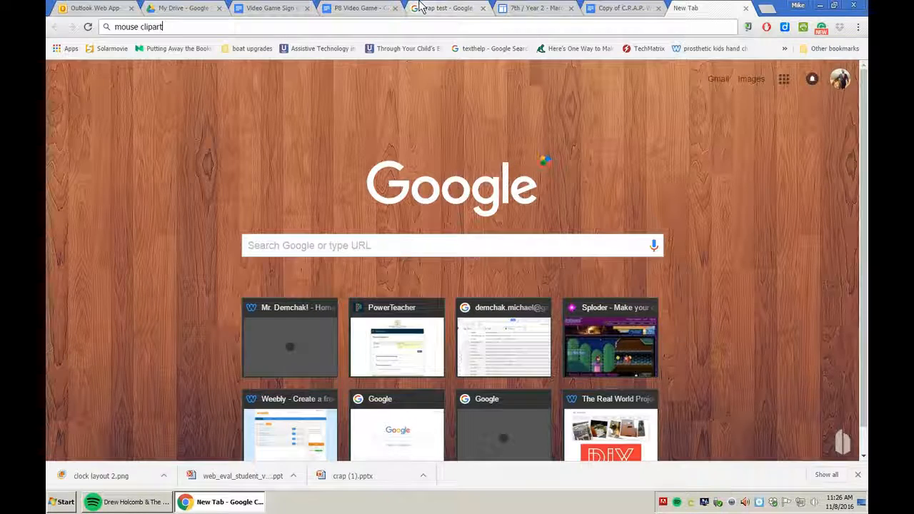
key(Return)
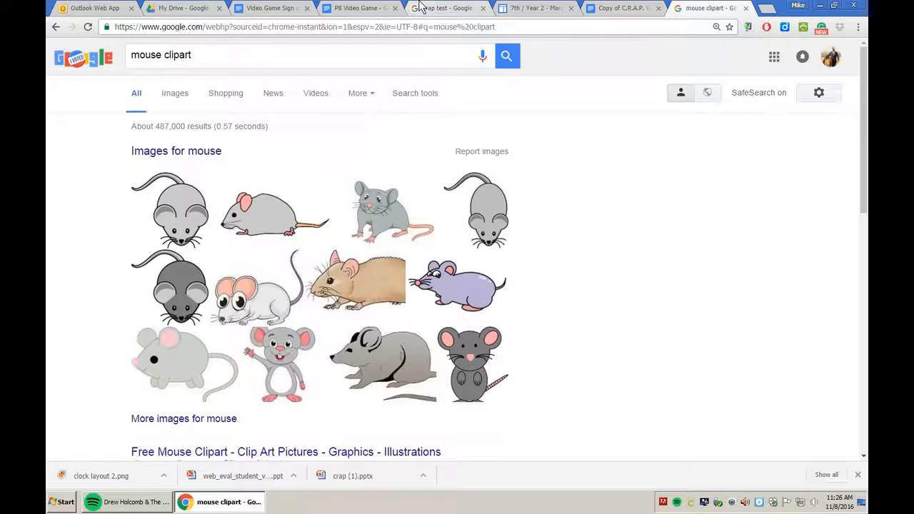
click(198, 156)
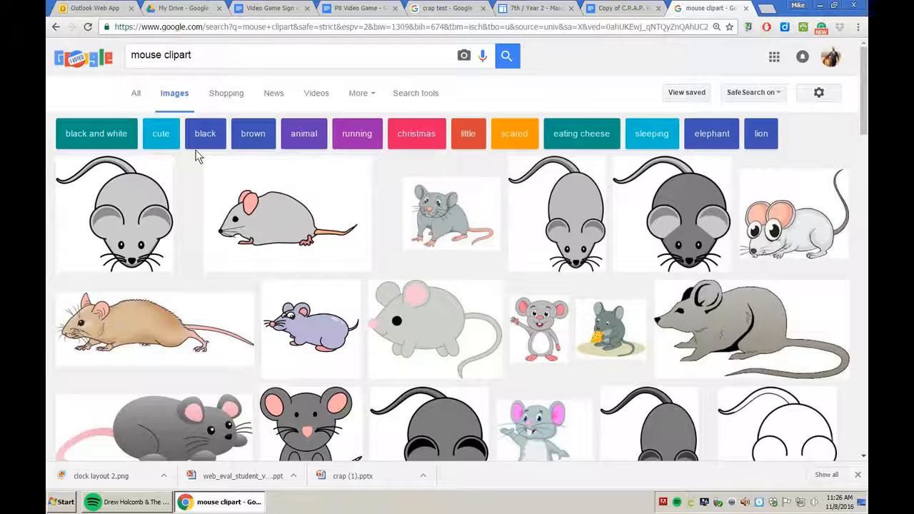
scroll(200, 139, down, 1)
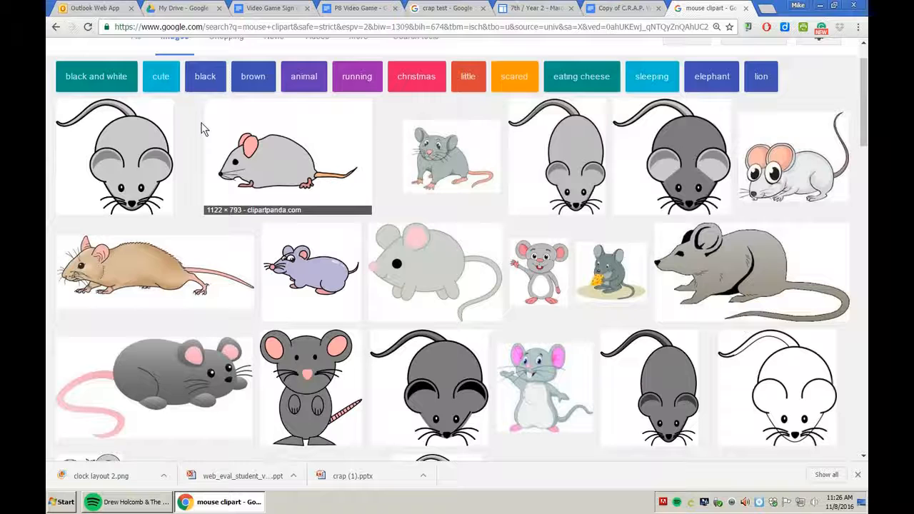
scroll(201, 128, up, 1)
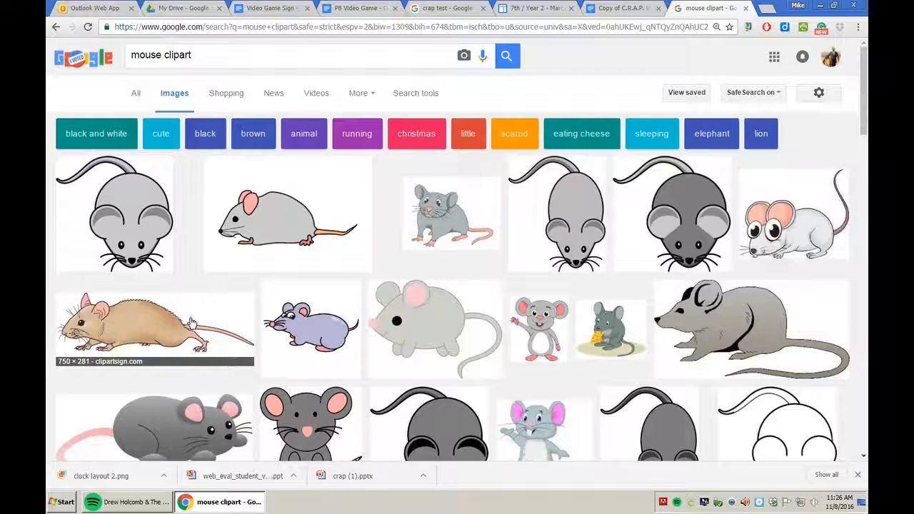
scroll(192, 323, down, 1)
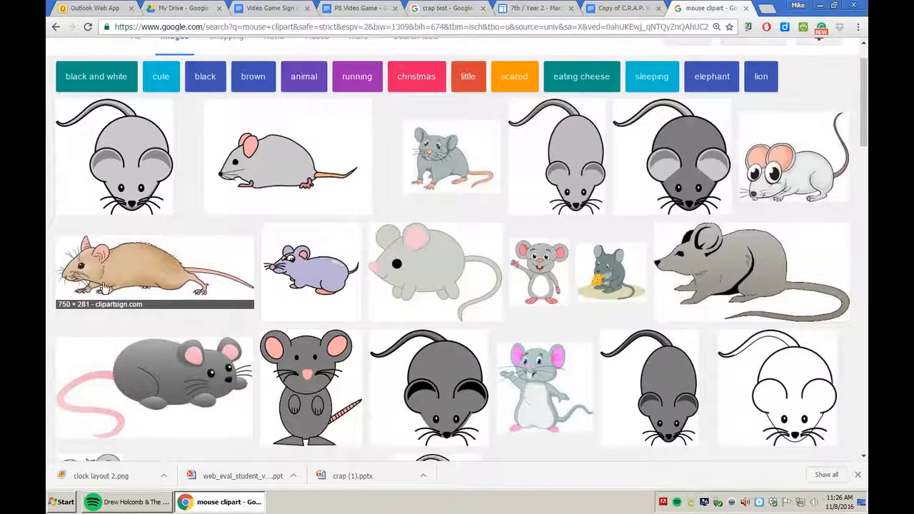
scroll(104, 287, up, 1)
Narrow the query to just 'mouse' and preview a real mouse photo.
drag(208, 55, 159, 51)
key(BackSpace)
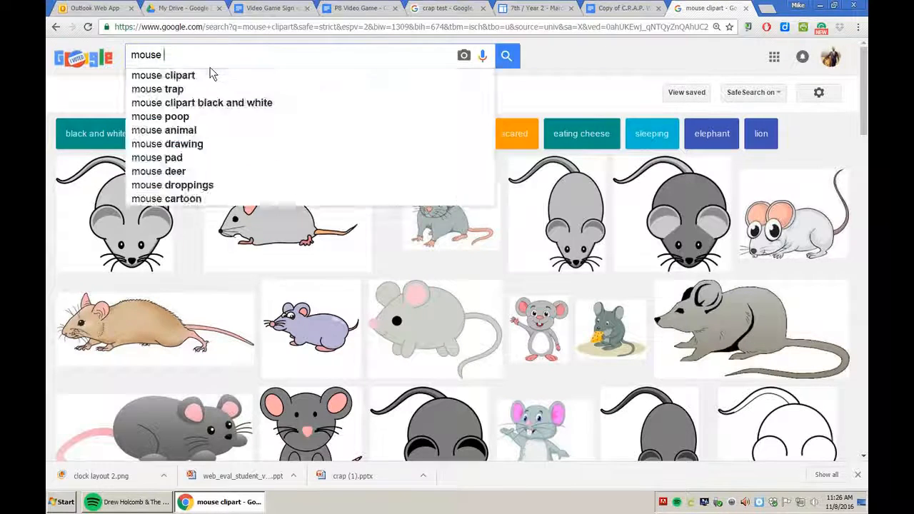
key(Return)
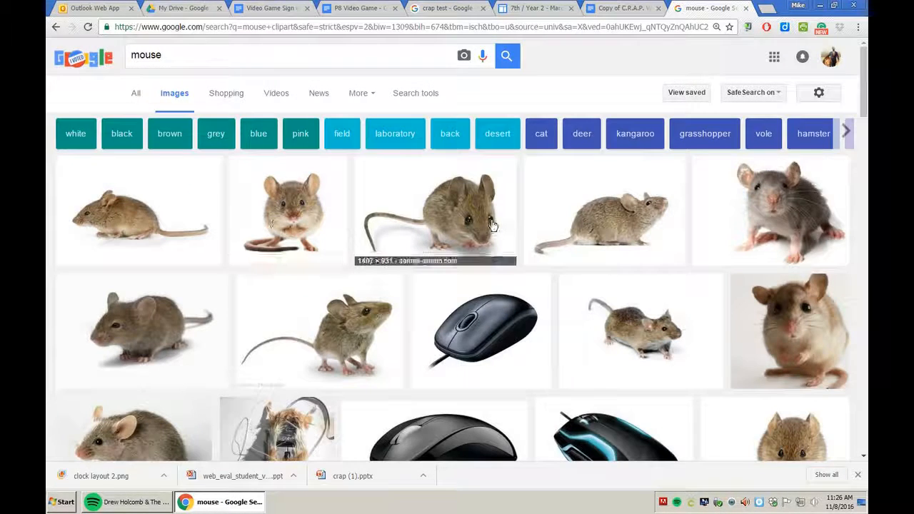
click(360, 310)
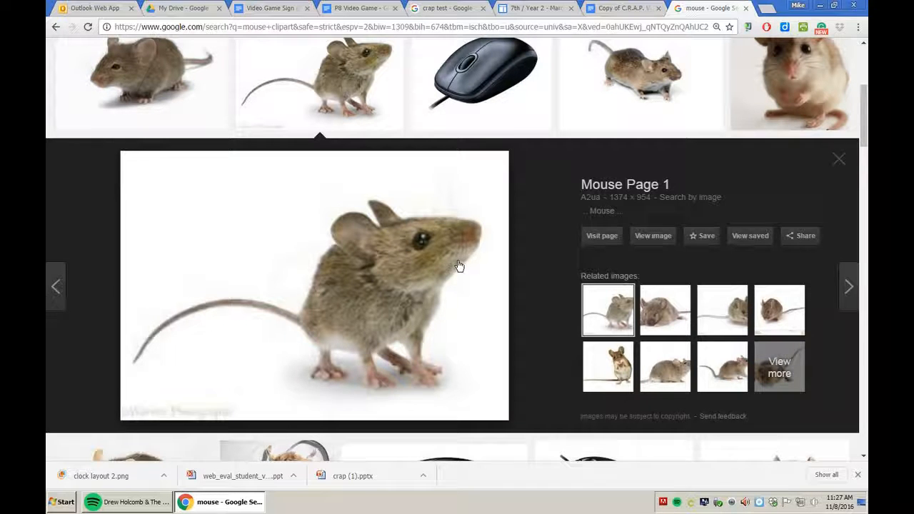
scroll(402, 294, up, 4)
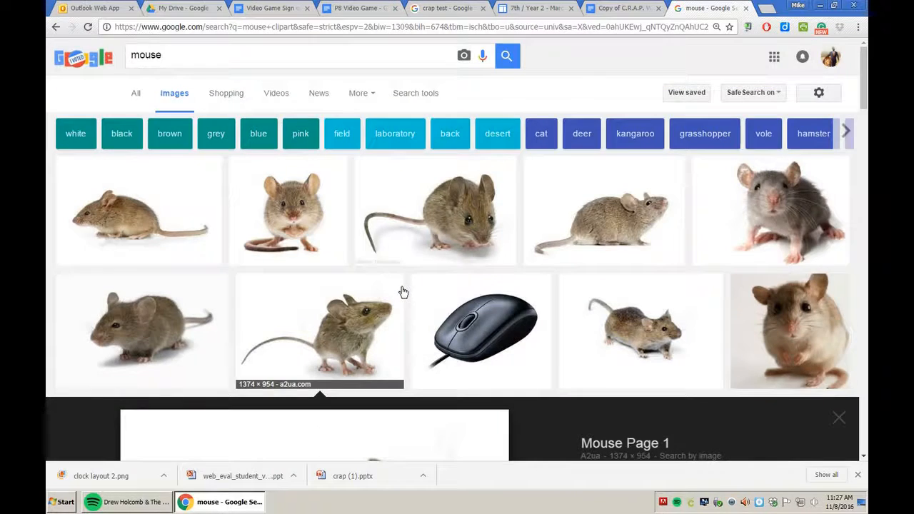
Return to the 'mouse clipart' results and preview the grey mouse with pink ears.
click(243, 57)
text(clip)
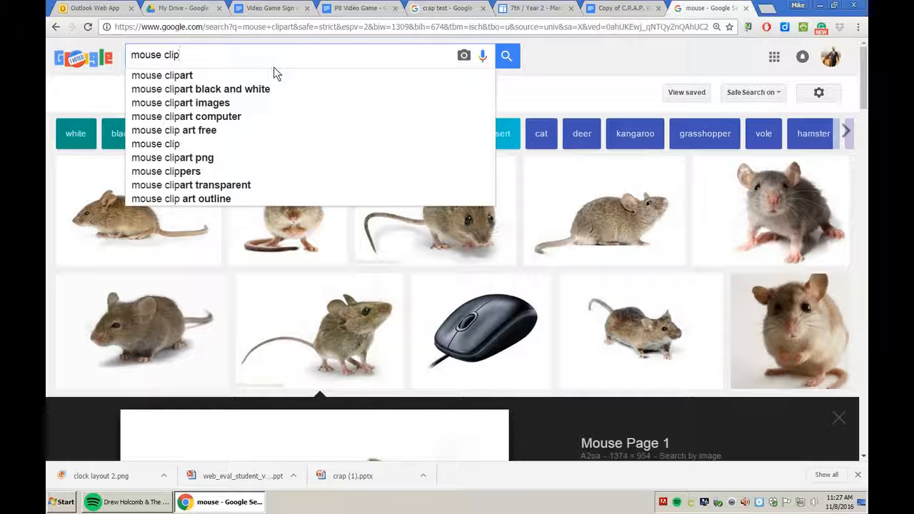
key(Down)
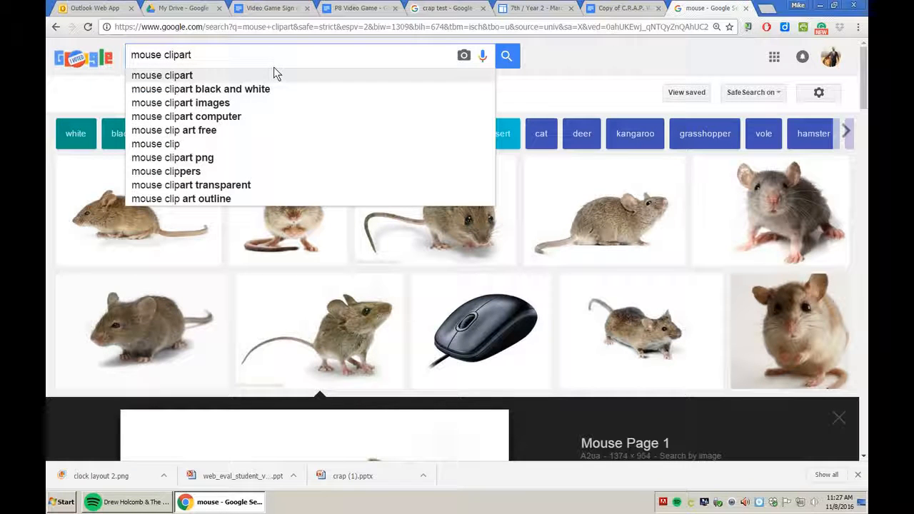
key(Return)
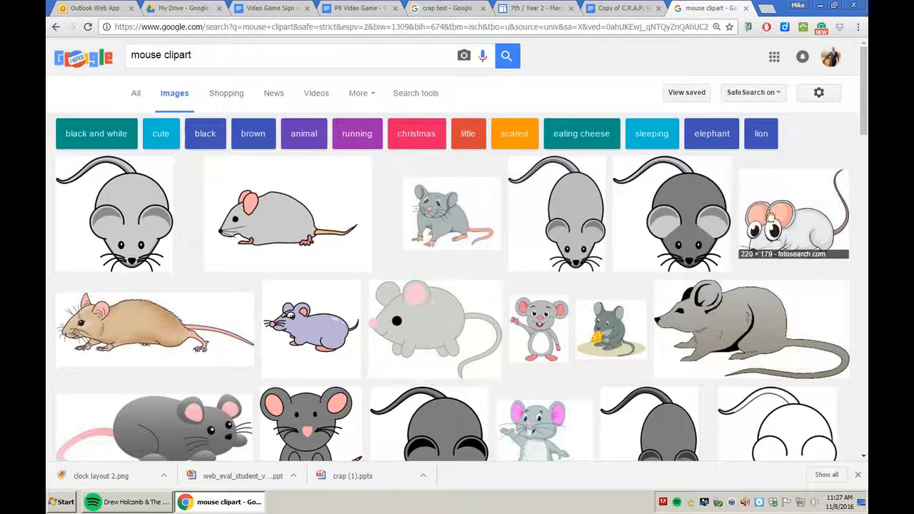
click(456, 326)
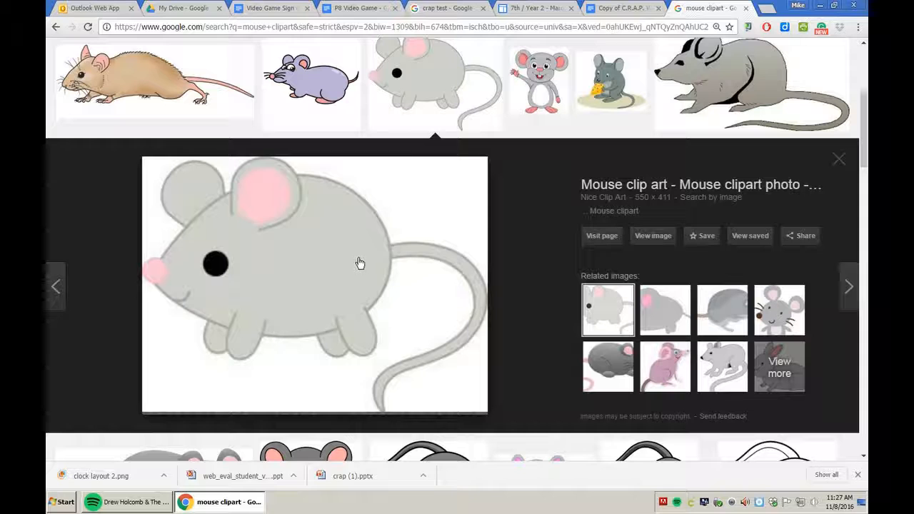
Save the grey mouse image to the Desktop as the JPEG 'catmini' and close the viewer.
right_click(294, 273)
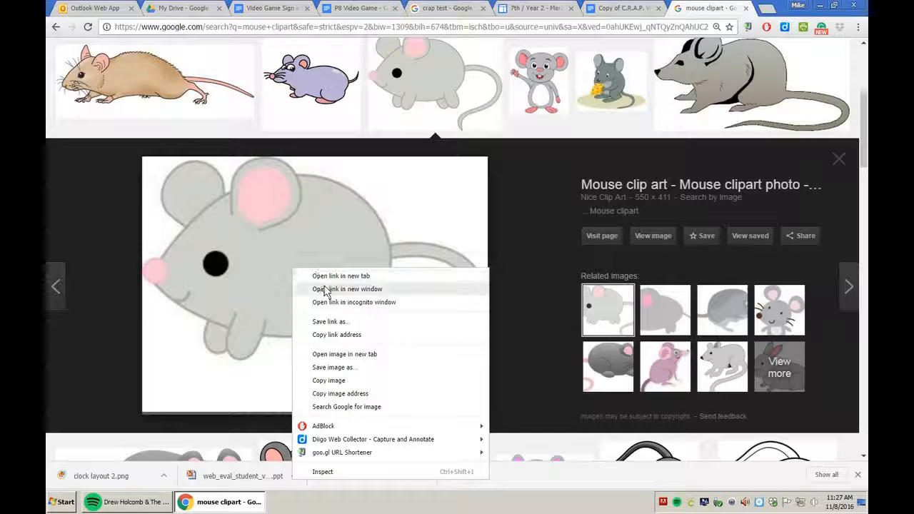
click(334, 370)
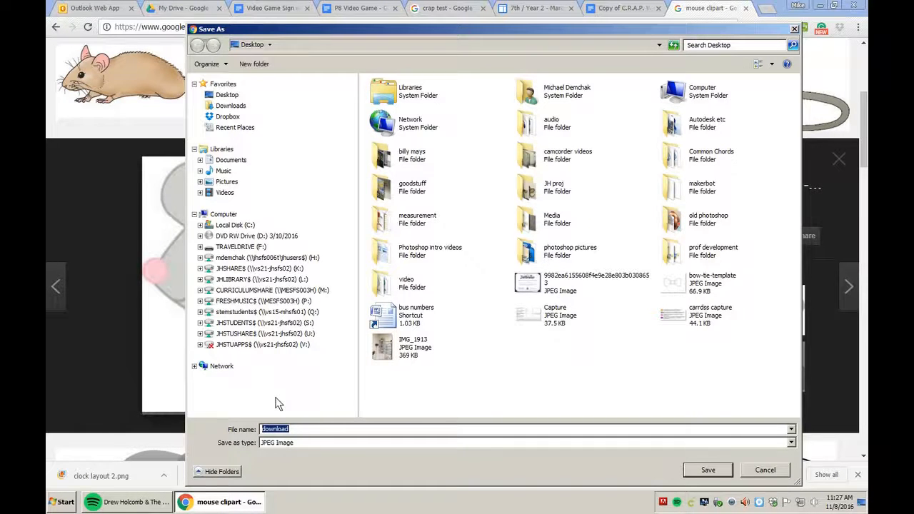
text(catmini)
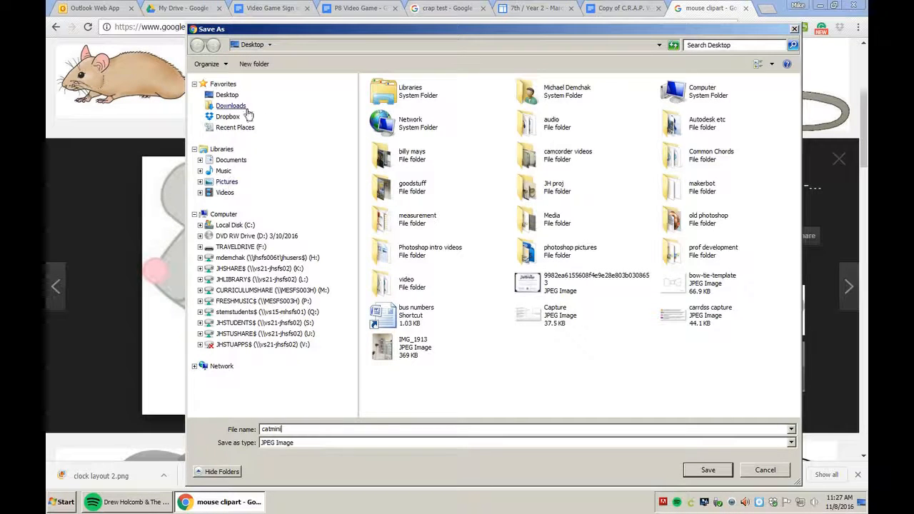
click(226, 97)
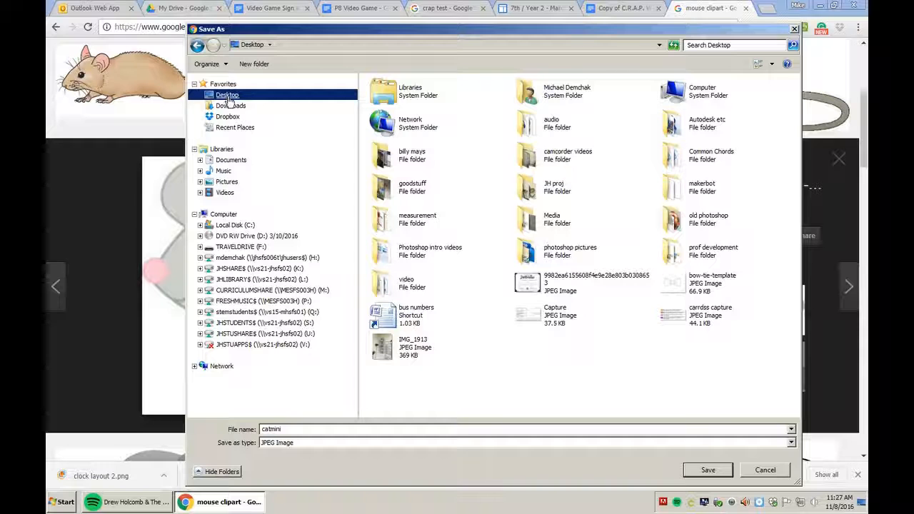
click(703, 468)
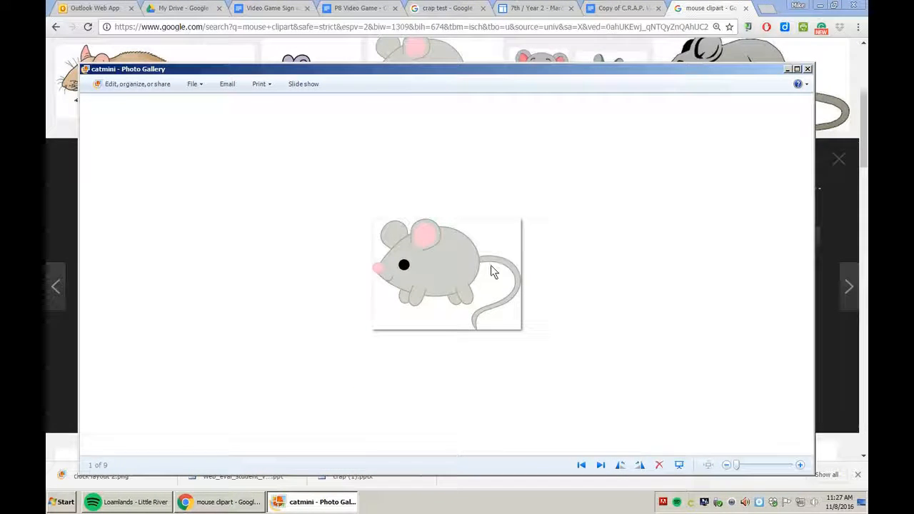
click(809, 70)
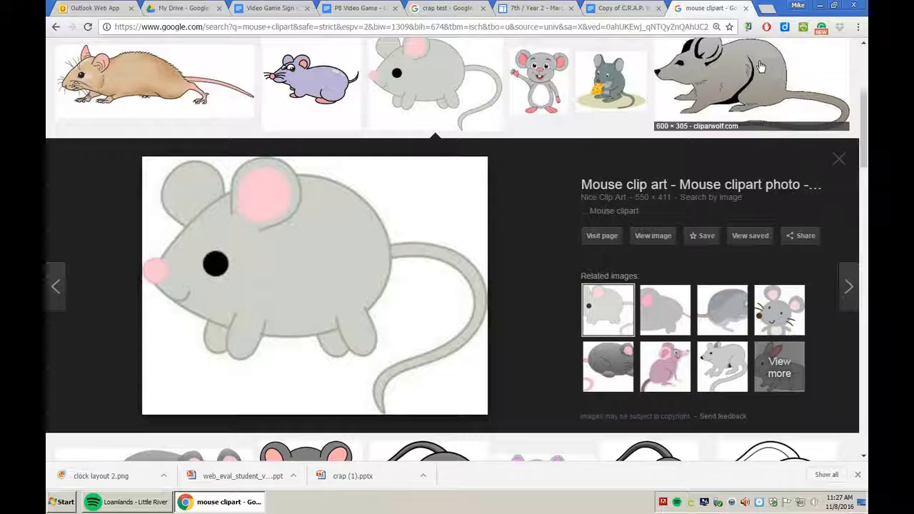
Minimize Chrome and launch Adobe Photoshop CS6 (64 Bit) from the Start search.
click(820, 5)
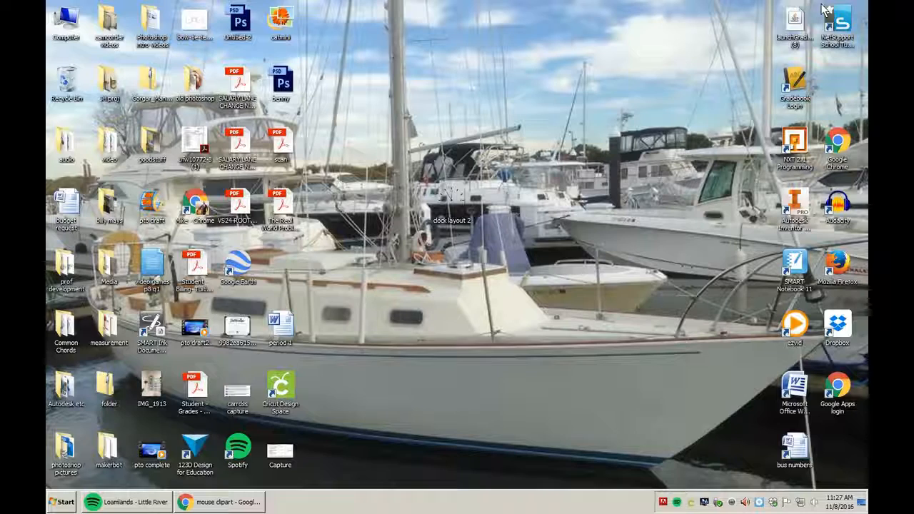
click(51, 502)
text(photoshop)
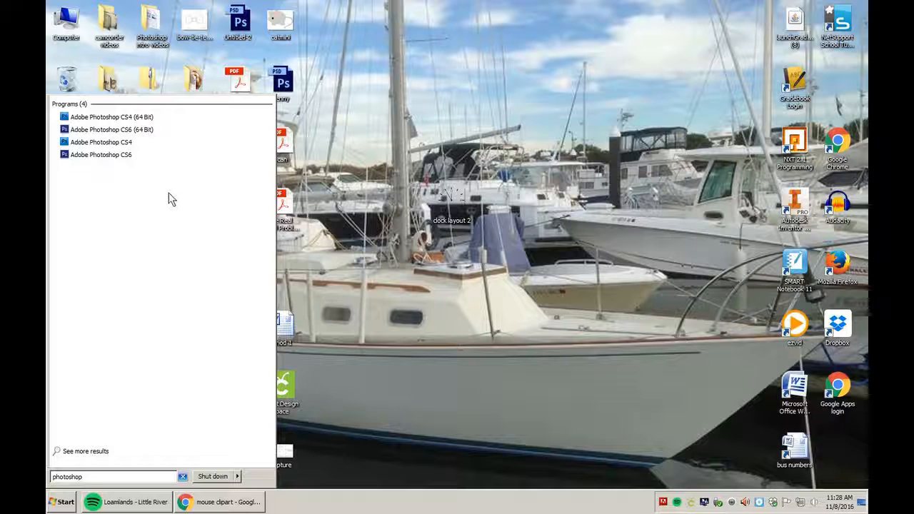
click(127, 134)
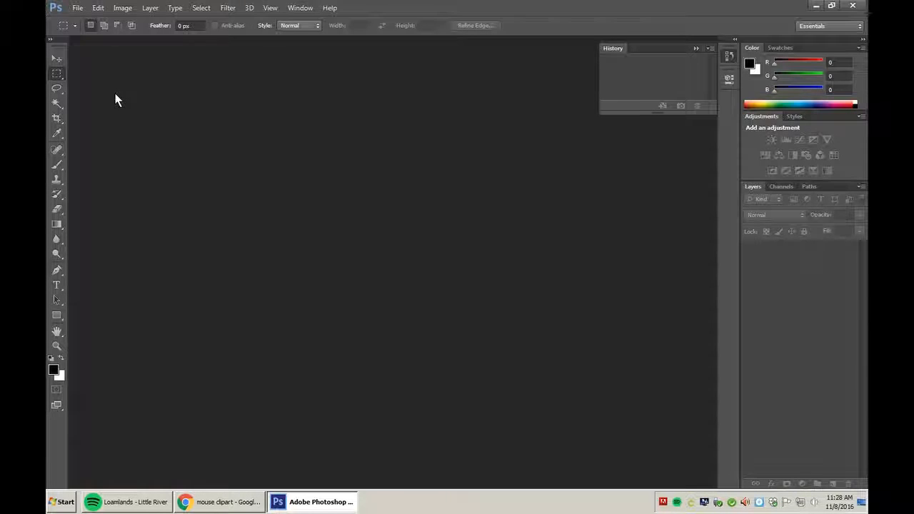
Create a new white document named 'clock', 8.5 × 11 inches.
click(77, 7)
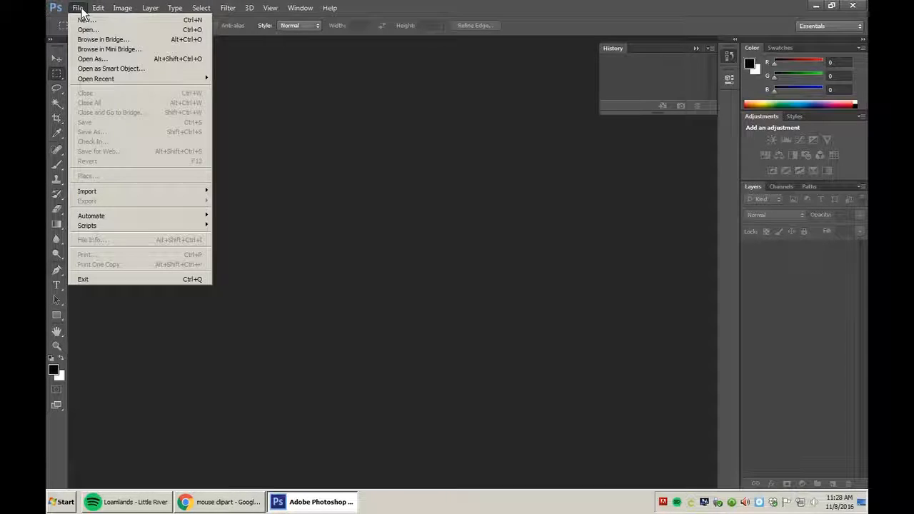
click(87, 20)
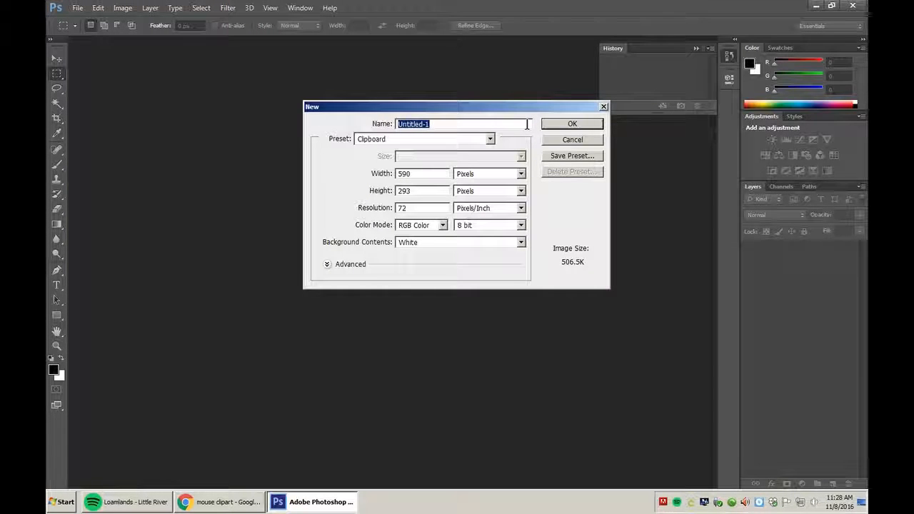
text(clock)
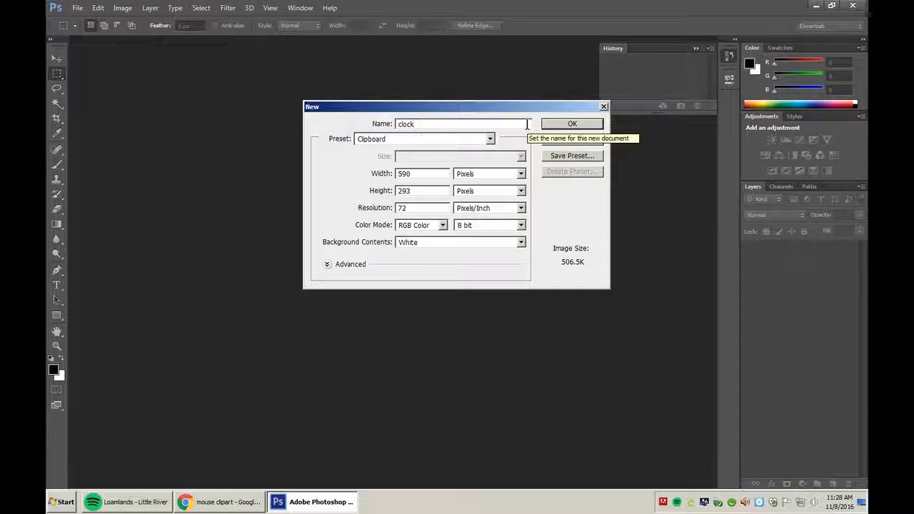
click(485, 174)
click(466, 193)
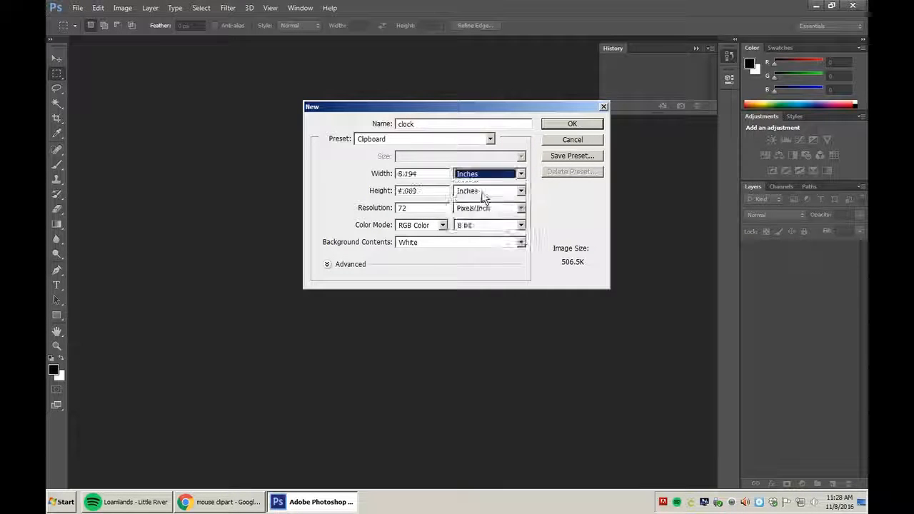
drag(439, 173, 392, 174)
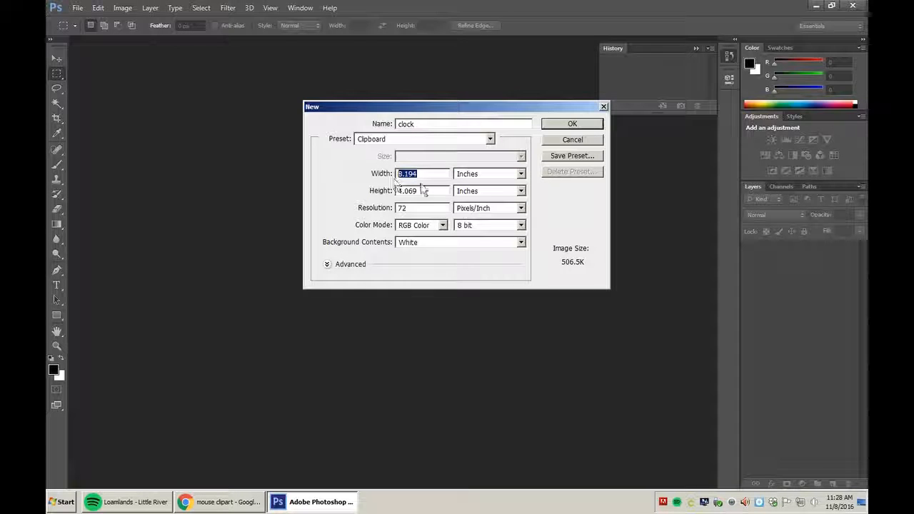
text(8.5)
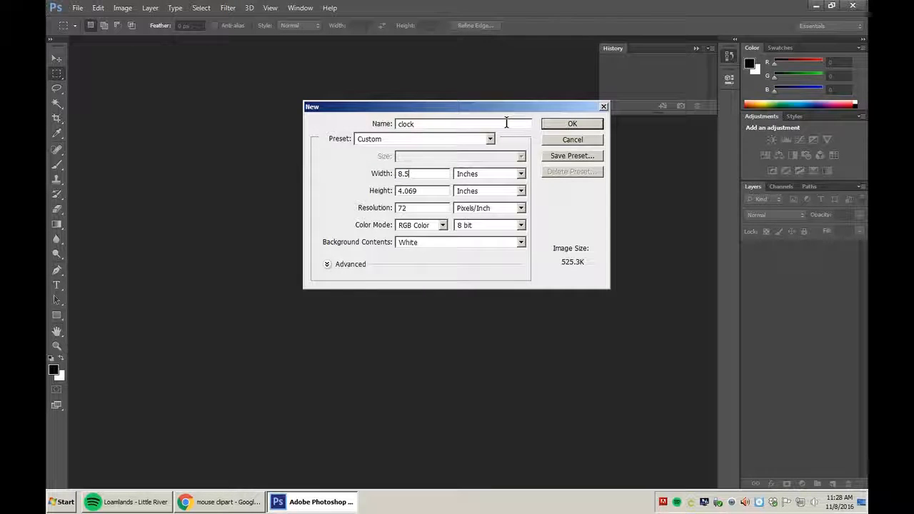
drag(423, 191, 377, 191)
text(11)
click(575, 125)
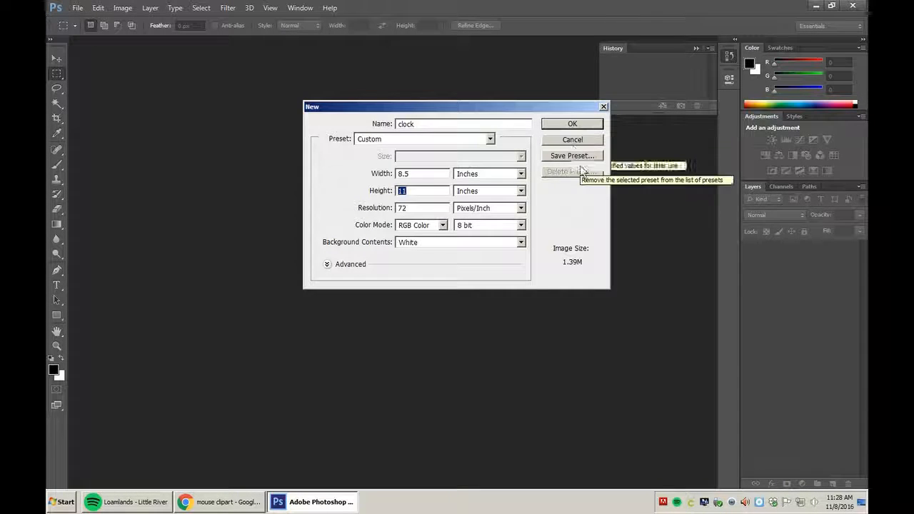
click(571, 125)
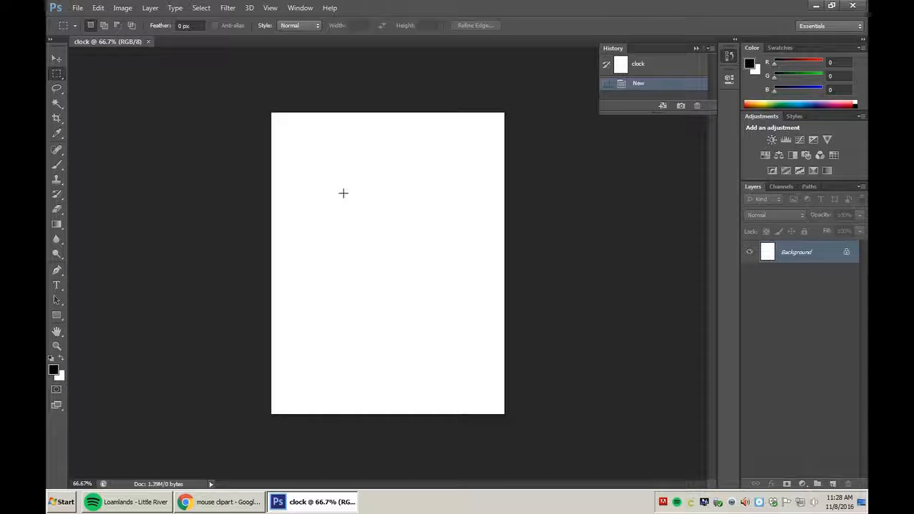
Open catmini.jpg from the Desktop as a second document.
click(78, 9)
click(86, 30)
drag(644, 100, 657, 218)
click(538, 180)
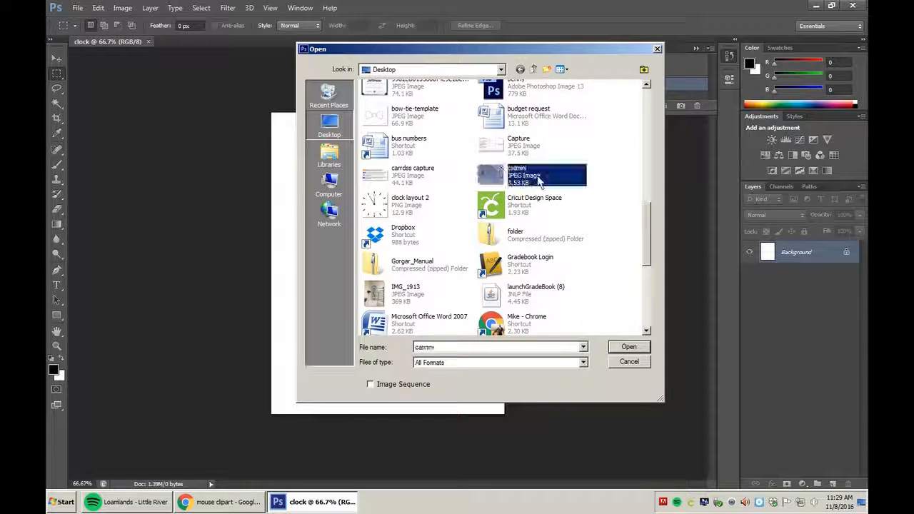
click(614, 346)
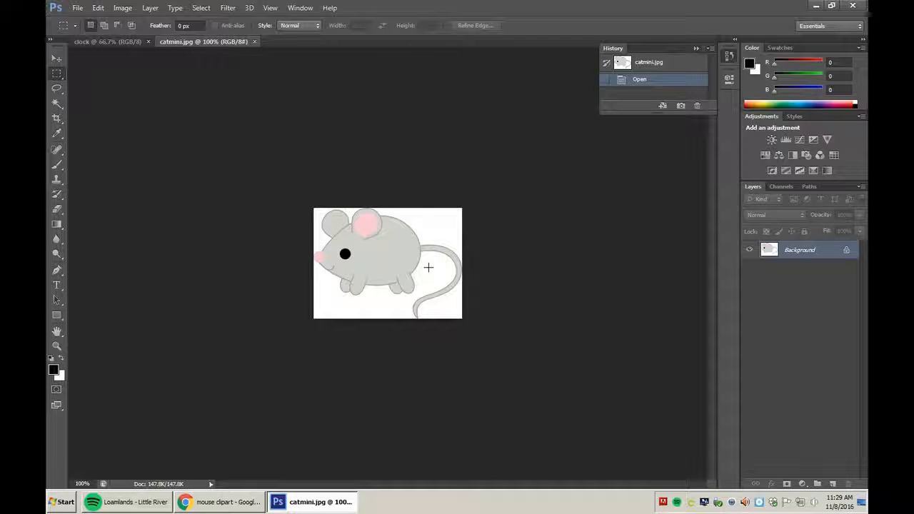
scroll(414, 261, up, 2)
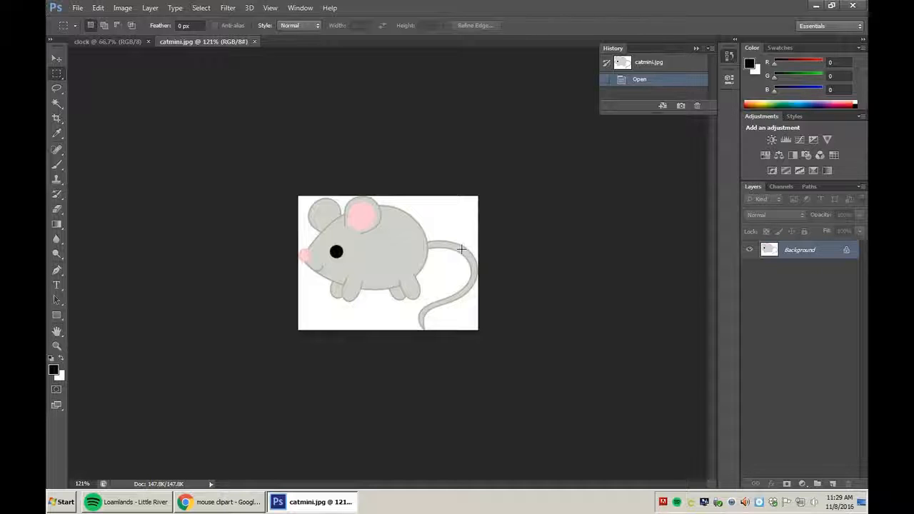
Convert catmini's locked Background into an editable layer named 'Layer 0'.
double_click(792, 253)
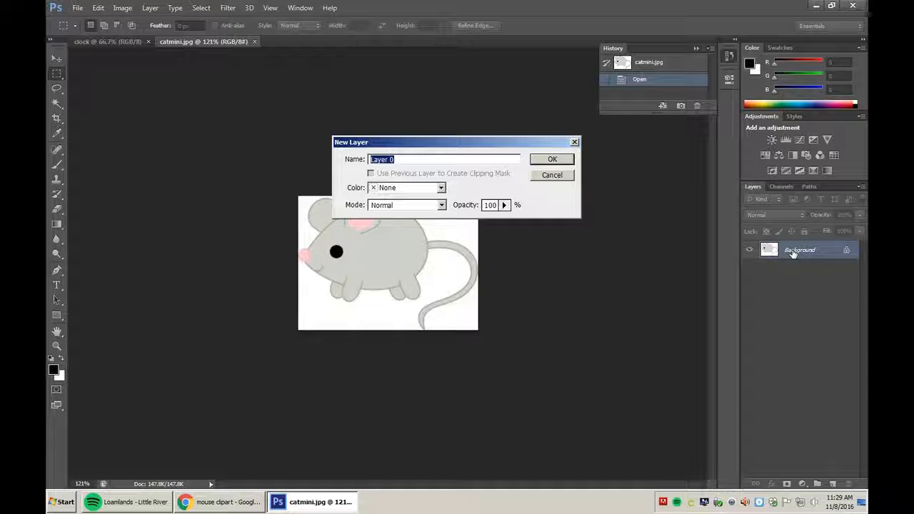
click(566, 160)
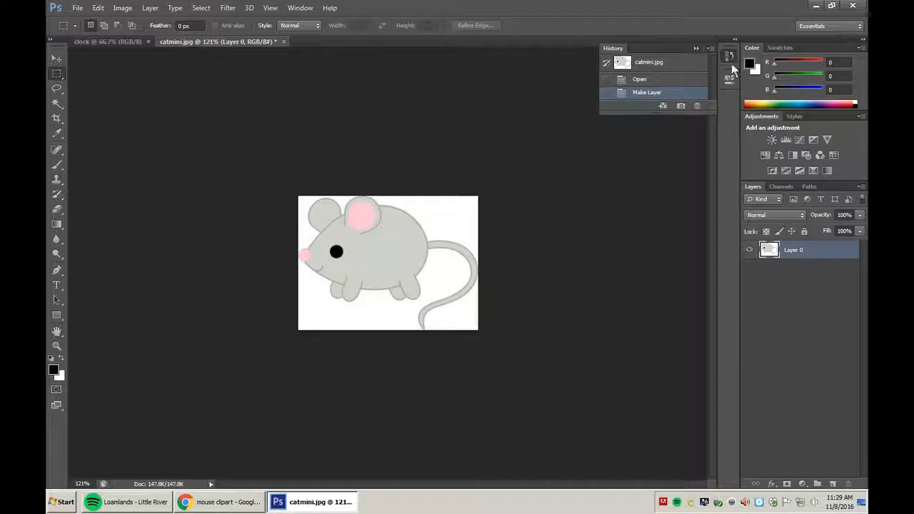
click(300, 8)
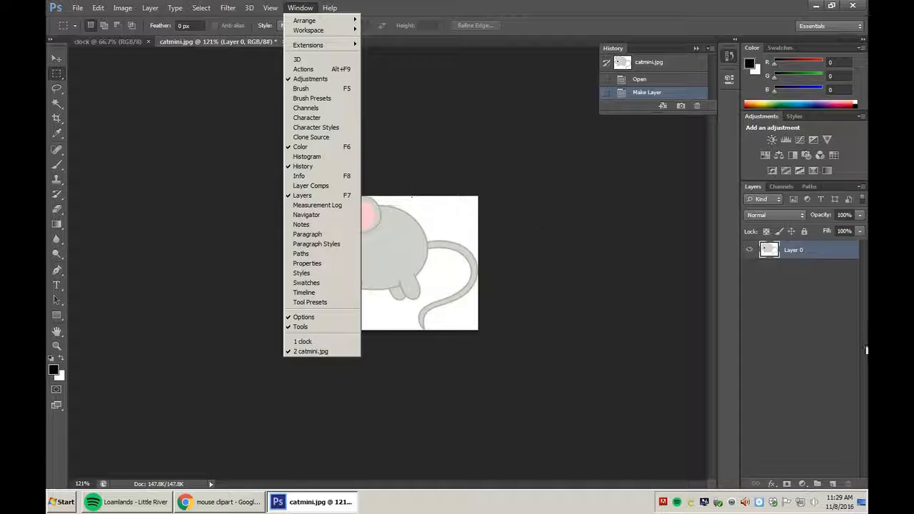
Close the Window menu and choose the Magic Wand Tool.
click(820, 334)
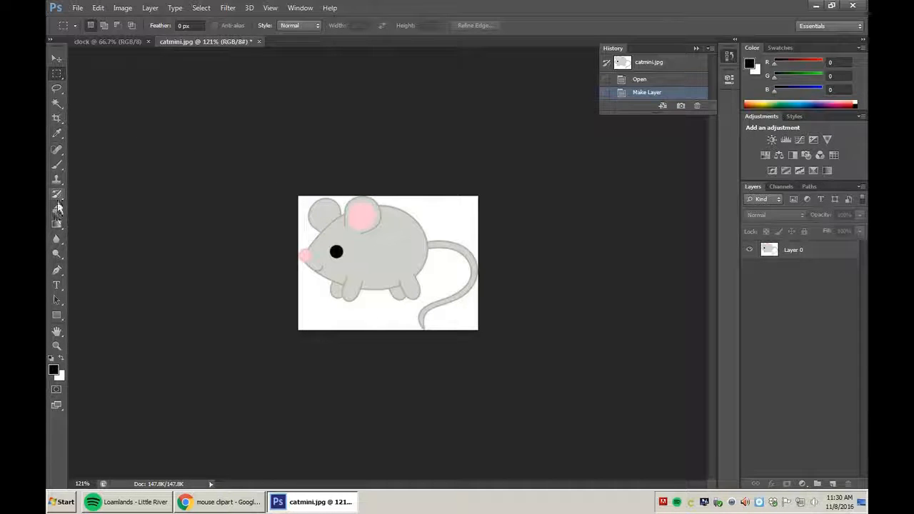
click(57, 105)
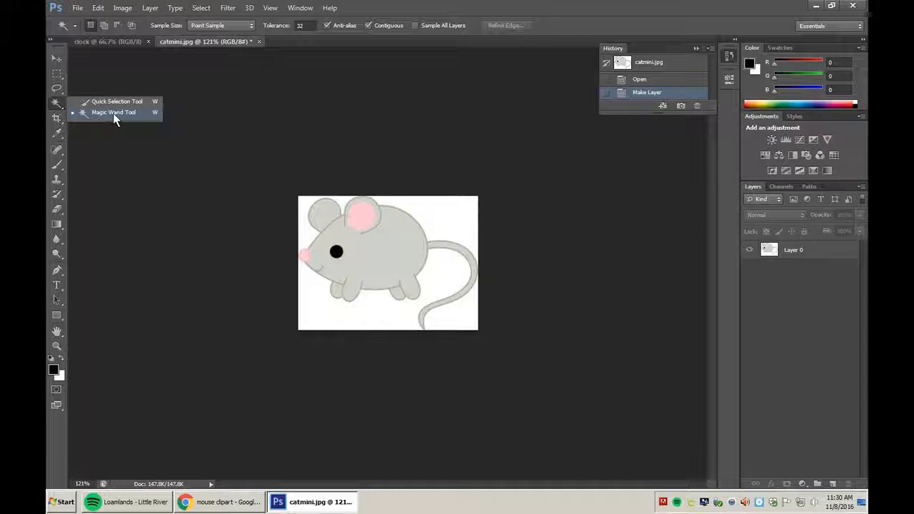
Dismiss the no-layer warning and make Layer 0 the active layer.
click(113, 113)
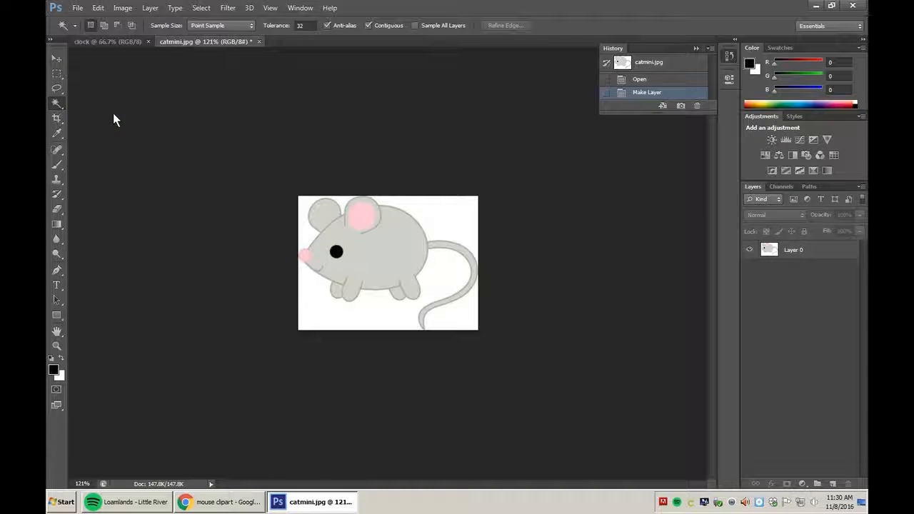
click(436, 222)
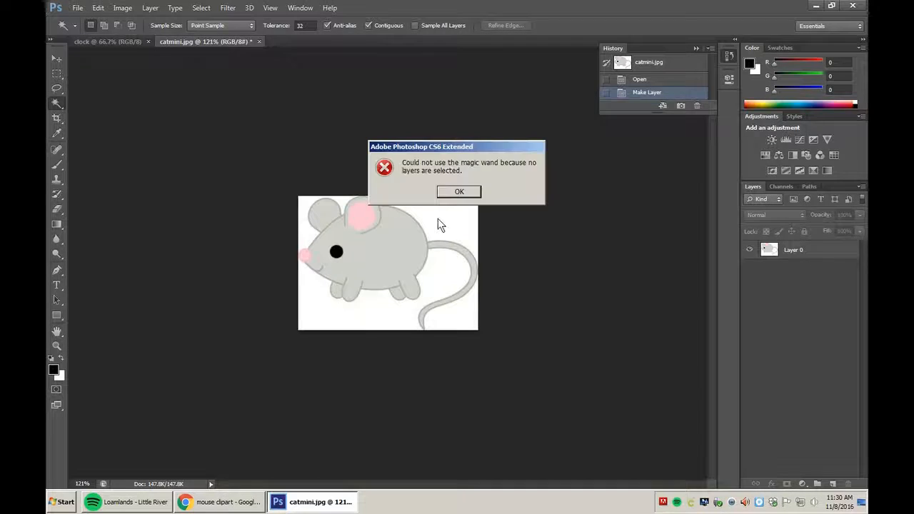
click(458, 193)
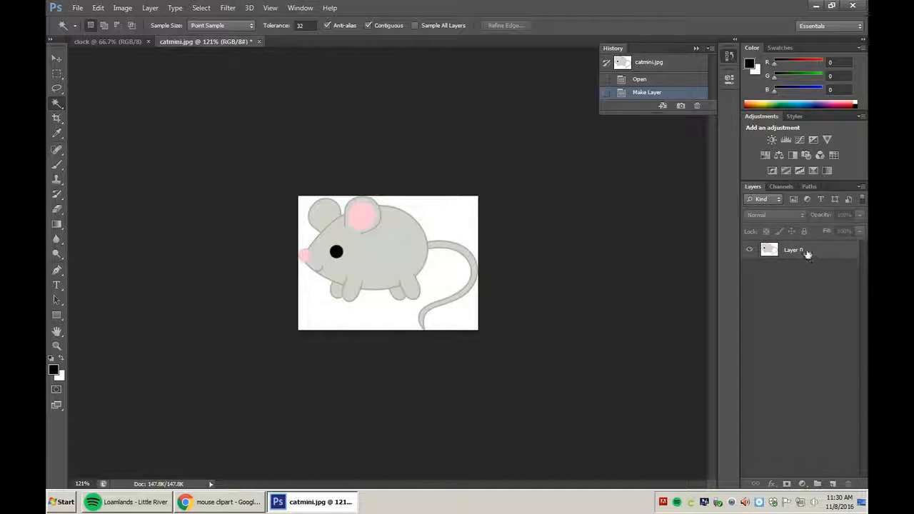
click(807, 255)
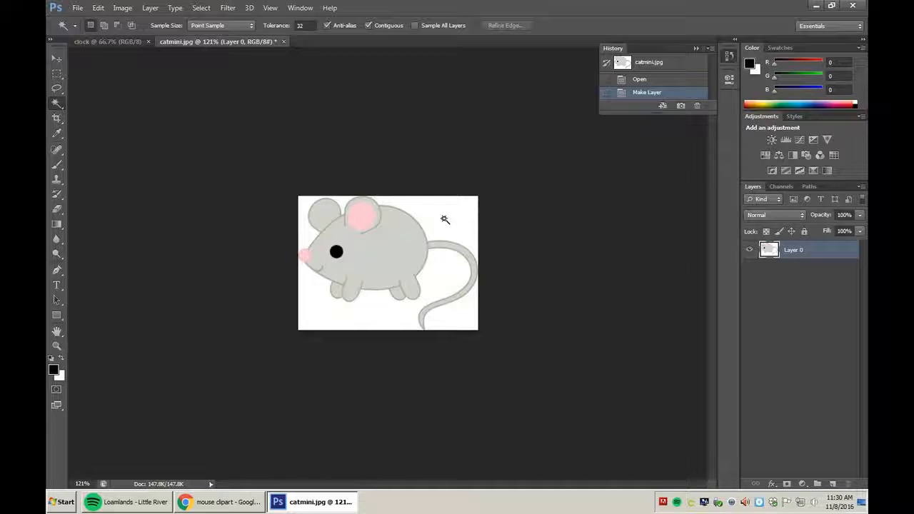
Delete the white areas above, below, beside the tail and beside the ear, then deselect.
click(445, 220)
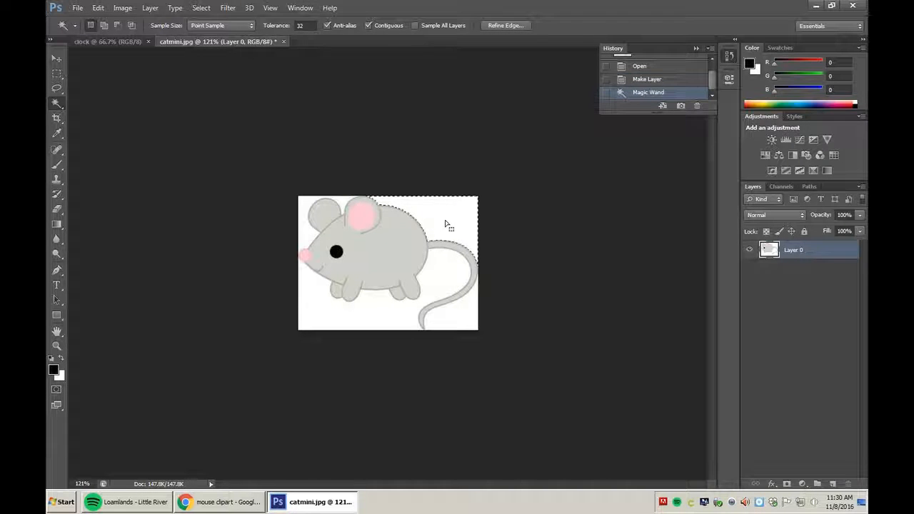
key(Delete)
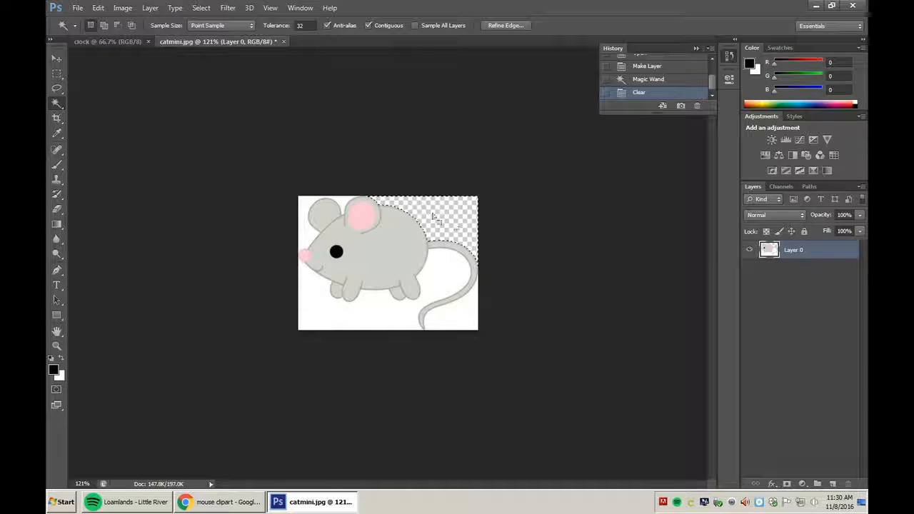
click(444, 282)
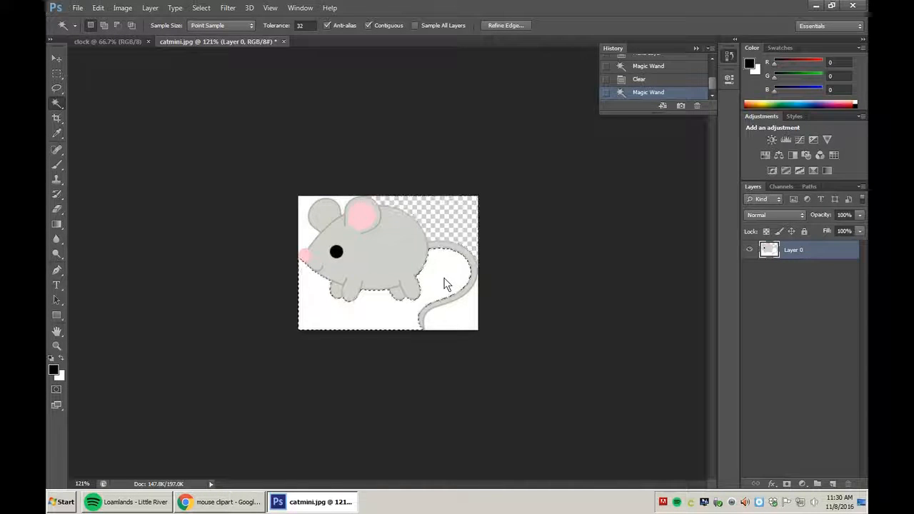
key(Delete)
click(464, 322)
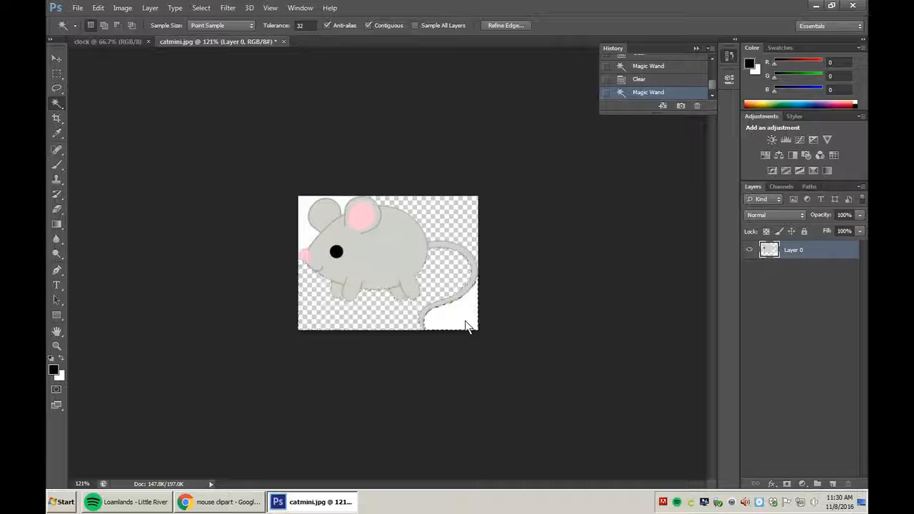
key(Delete)
click(308, 236)
key(Delete)
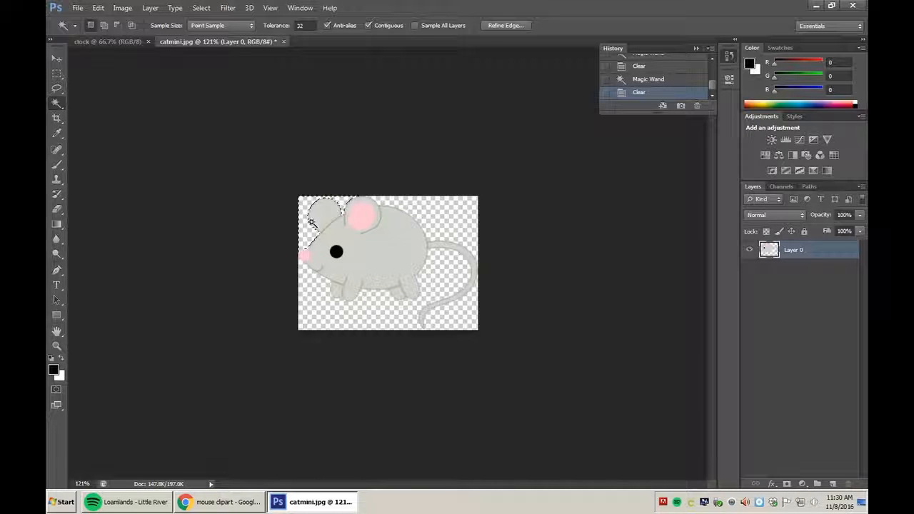
click(57, 57)
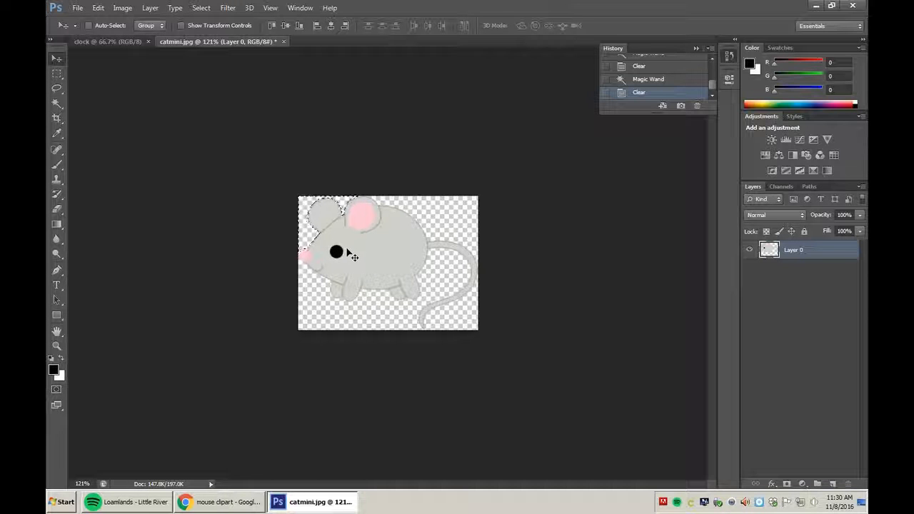
key(ctrl+d)
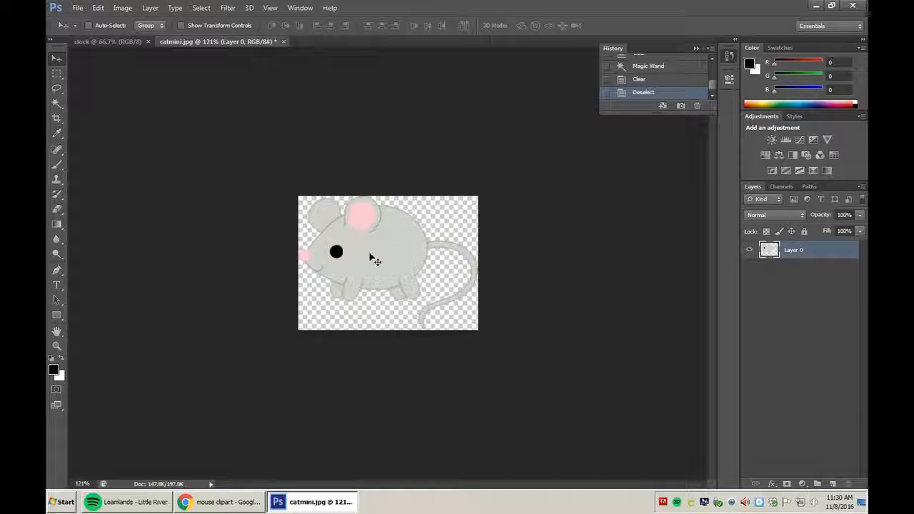
Drag the transparent mouse from catmini onto the clock page as a new Layer 1.
drag(382, 253, 397, 266)
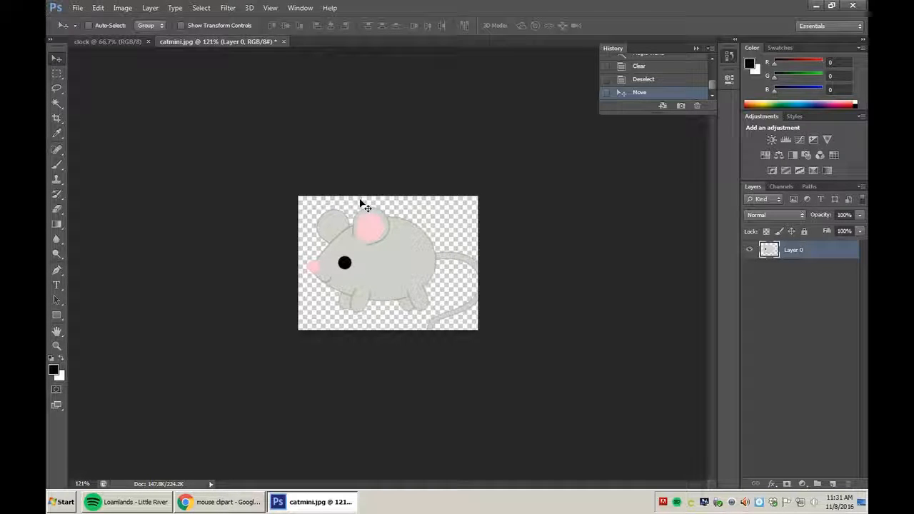
drag(394, 273, 249, 141)
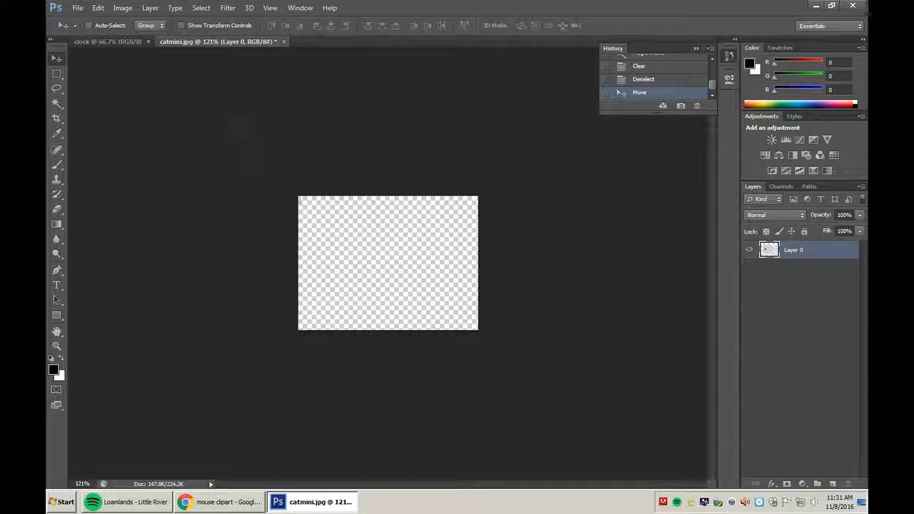
drag(119, 45, 421, 215)
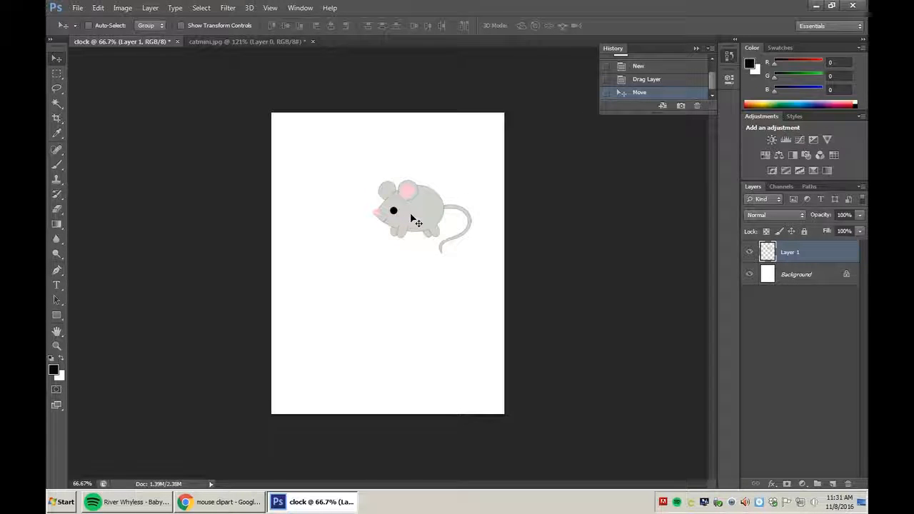
Scale the grey mouse to nearly double size with Free Transform and move it into the page's lower half.
drag(412, 217, 382, 268)
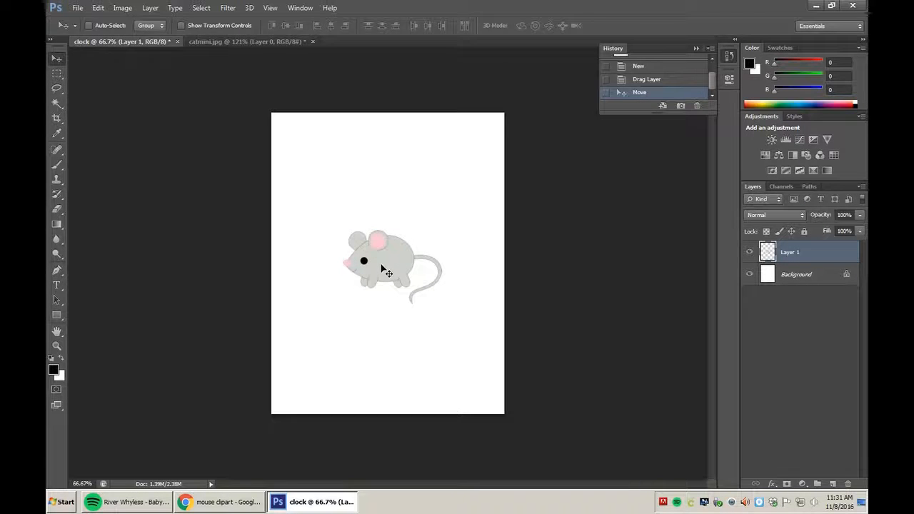
key(ctrl+t)
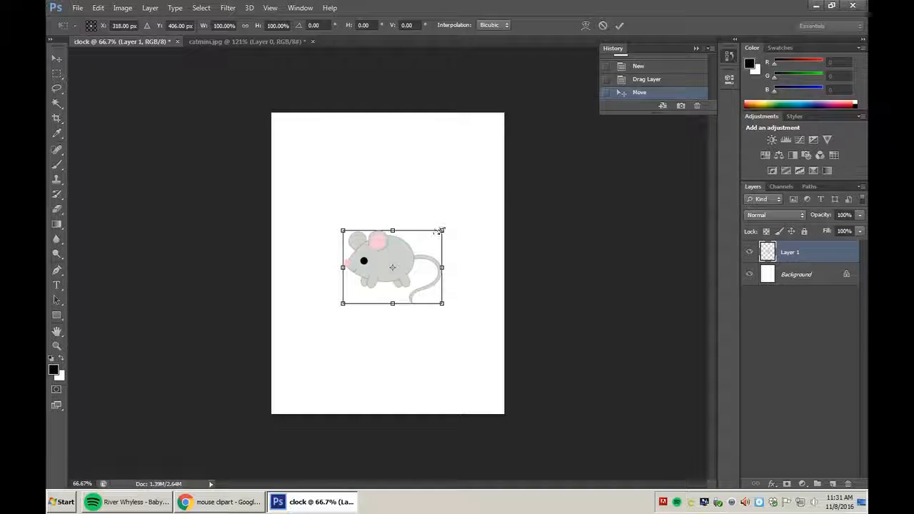
drag(344, 233, 301, 183)
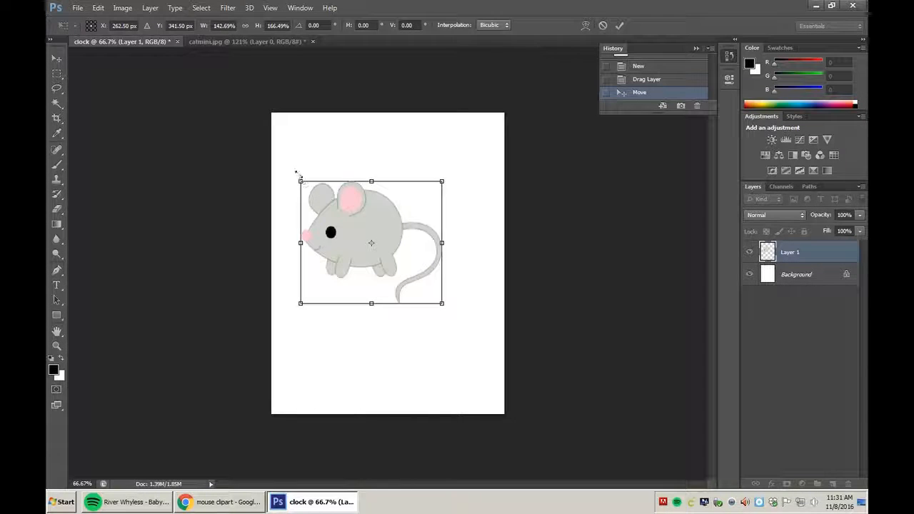
drag(296, 174, 291, 166)
drag(345, 223, 398, 320)
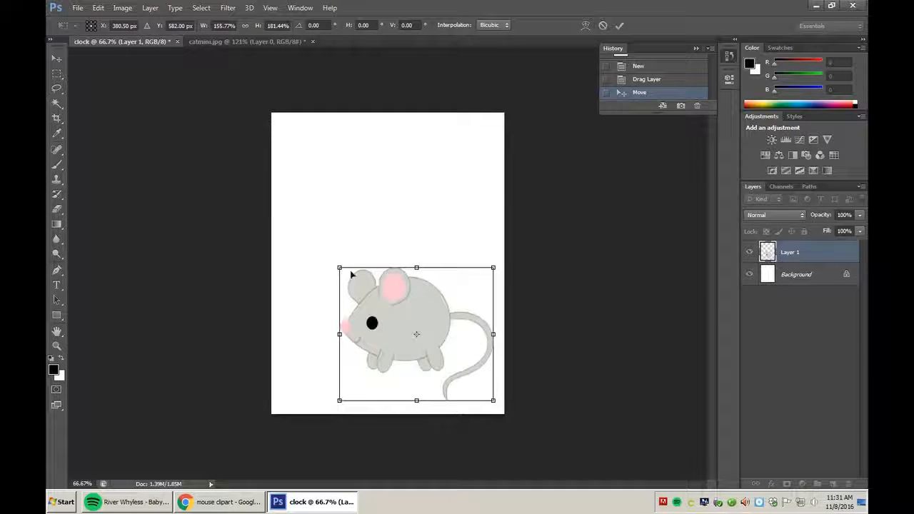
drag(339, 267, 325, 260)
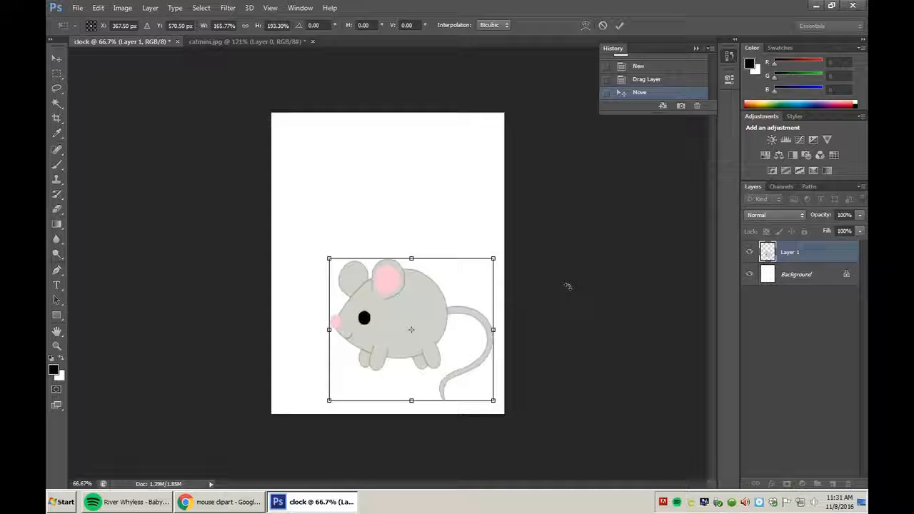
mouse_move(417, 318)
mouse_down()
mouse_move(451, 318)
mouse_move(420, 316)
mouse_up()
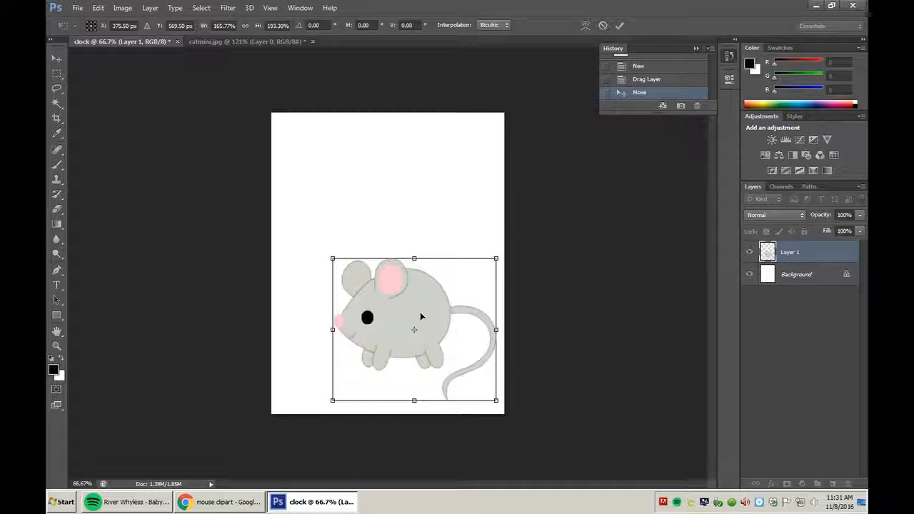
key(Return)
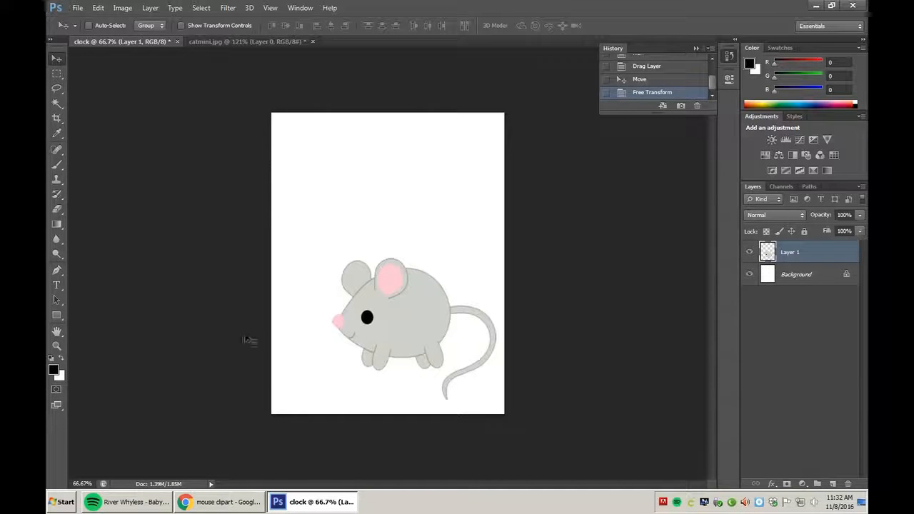
drag(409, 322, 410, 320)
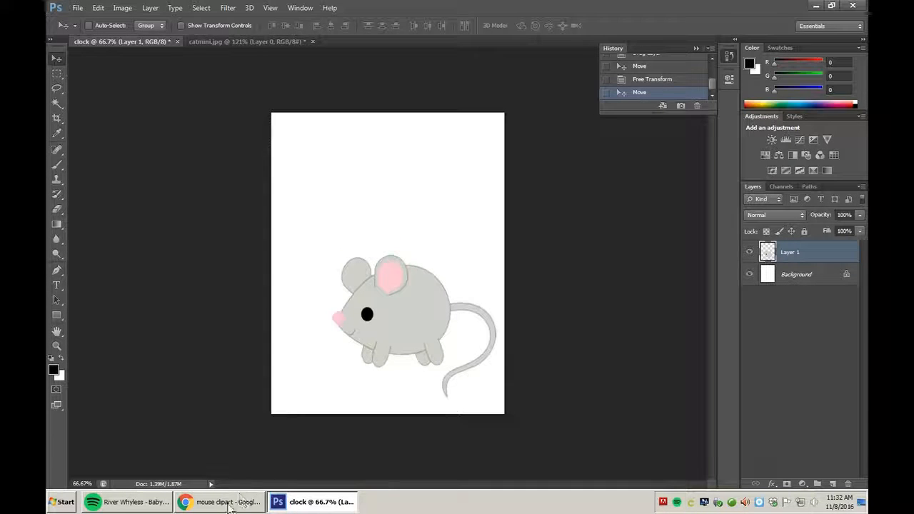
click(208, 505)
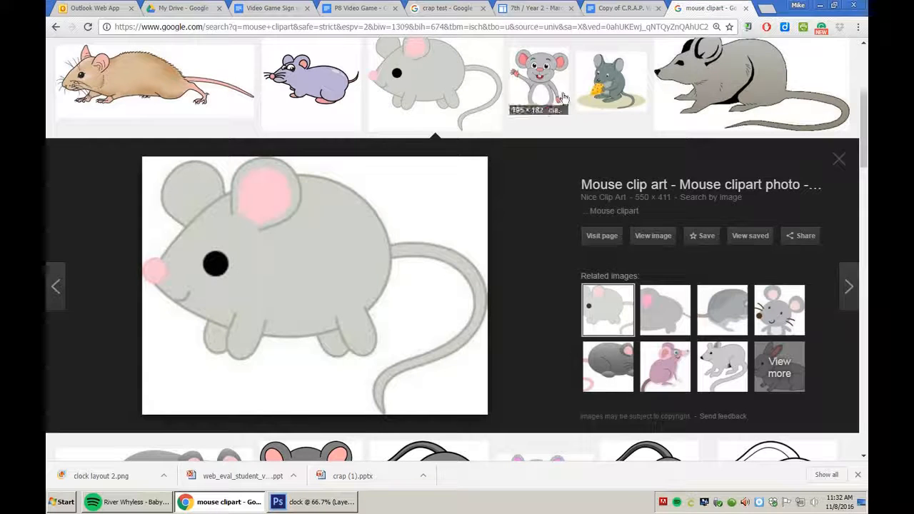
In a new tab, go to the demchakmichael.org Clocks! page and open the clock_layout_2.png resource.
click(768, 8)
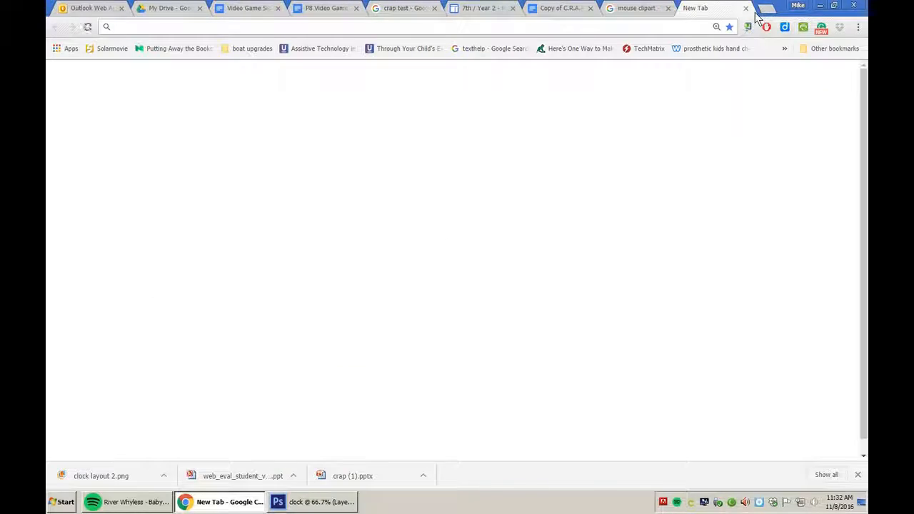
text(demchakmichael.org)
key(Return)
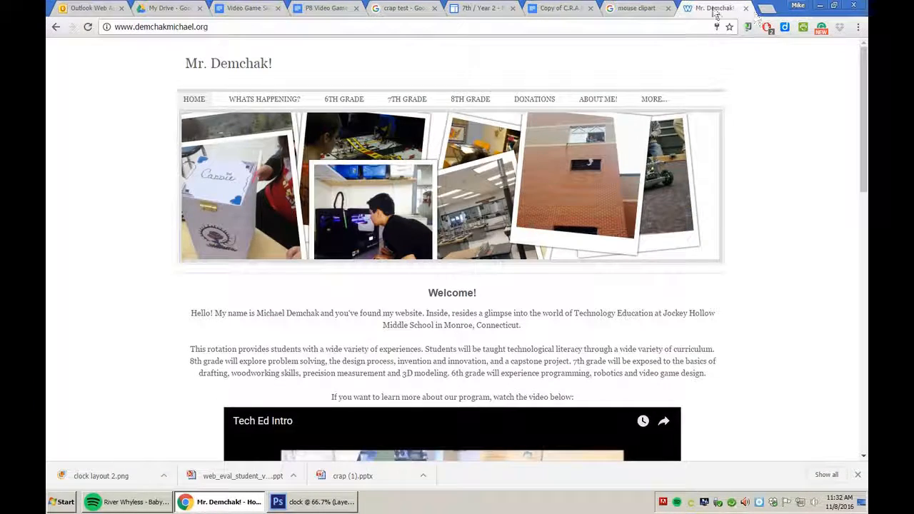
mouse_move(416, 102)
mouse_move(414, 120)
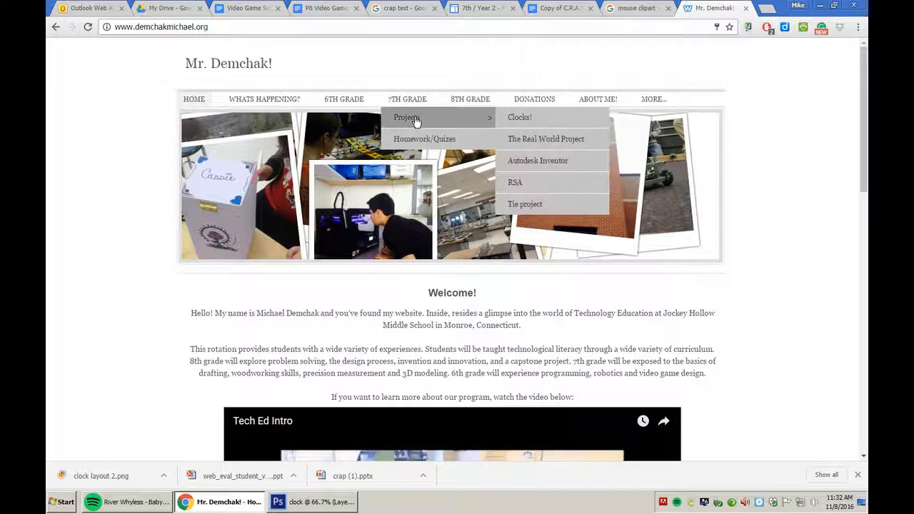
click(520, 118)
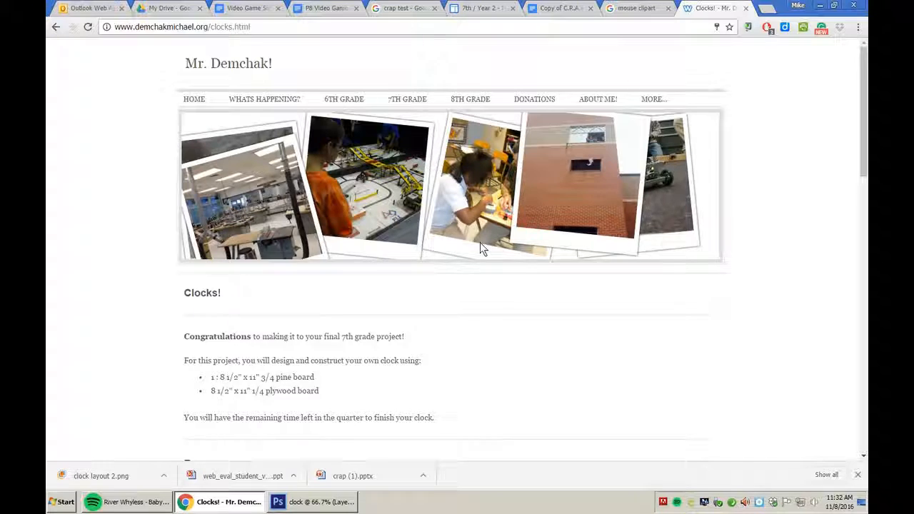
scroll(480, 250, down, 1)
scroll(477, 250, down, 3)
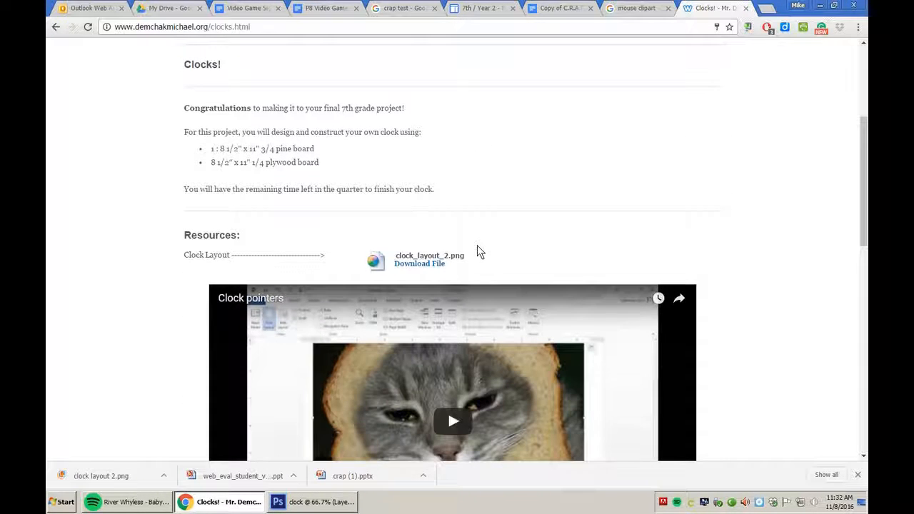
click(419, 265)
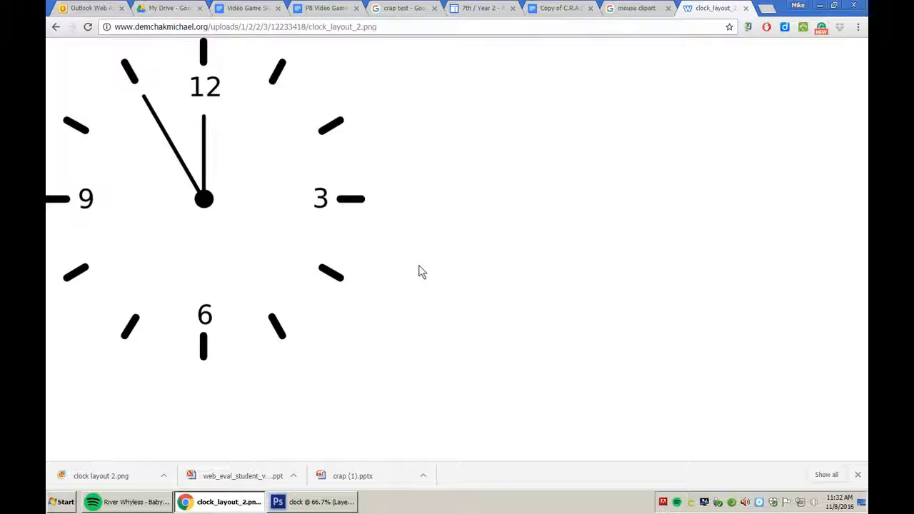
Save the clock face image to the Desktop as clock_layout_21.
right_click(204, 190)
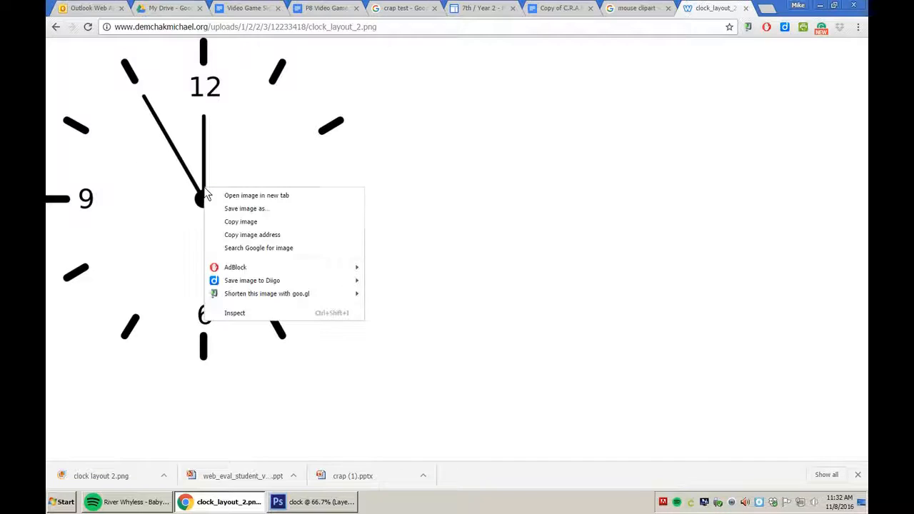
click(244, 209)
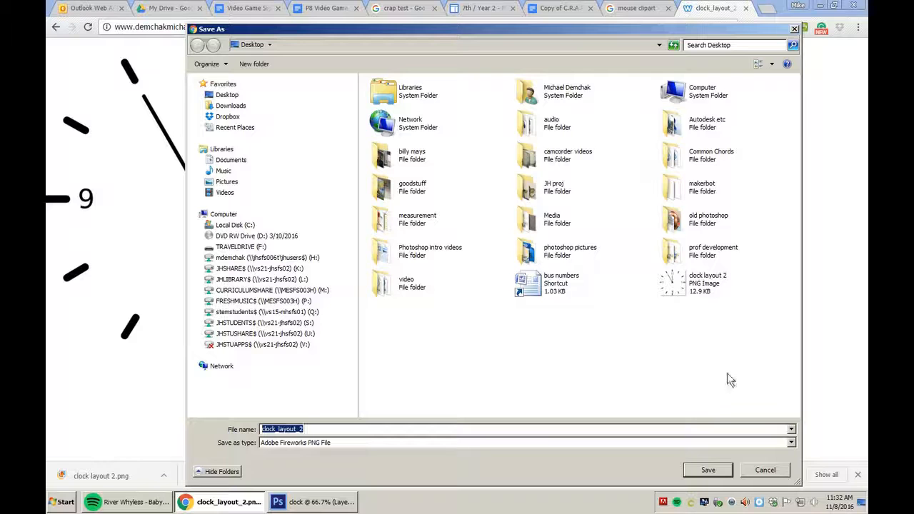
click(406, 431)
text(1)
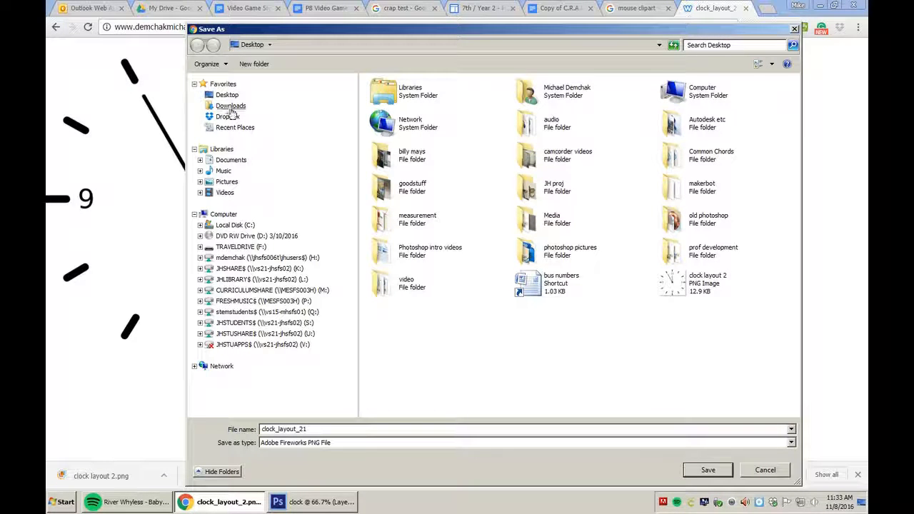
click(707, 471)
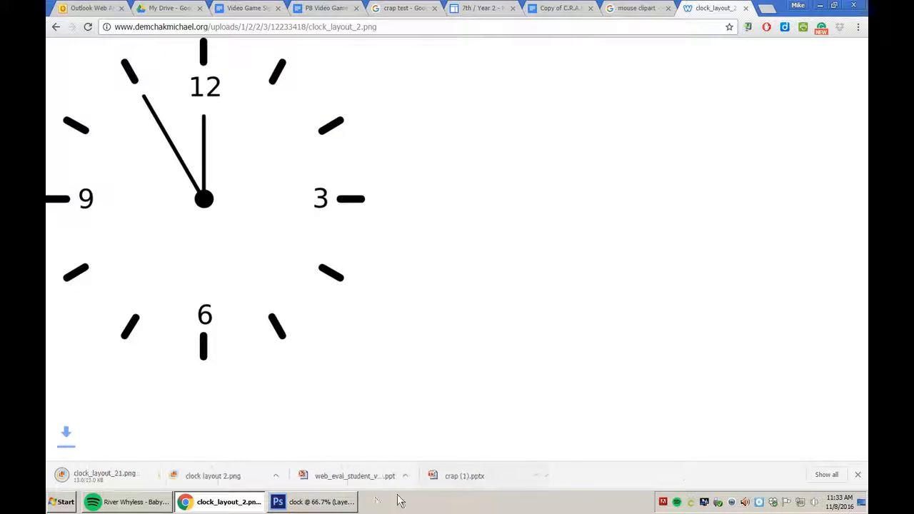
In Photoshop's File > Open dialog, select clock_layout_21.
click(314, 502)
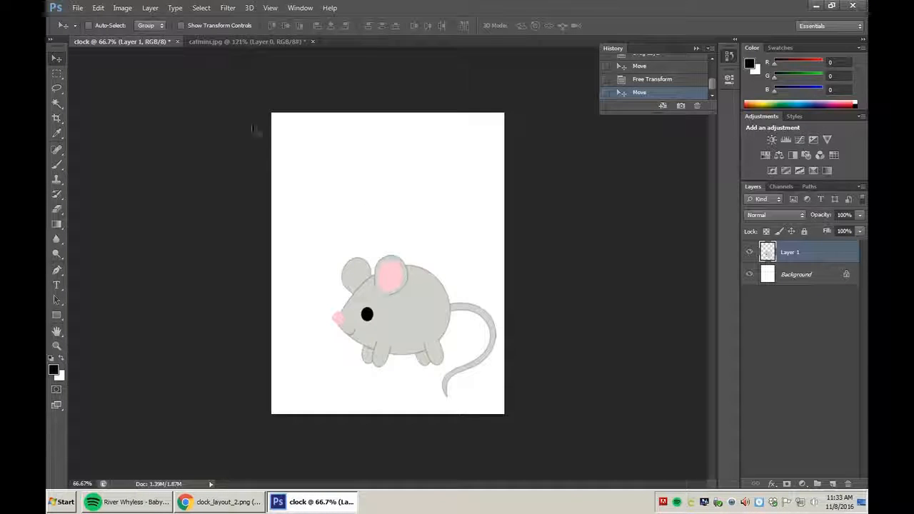
click(78, 7)
click(99, 29)
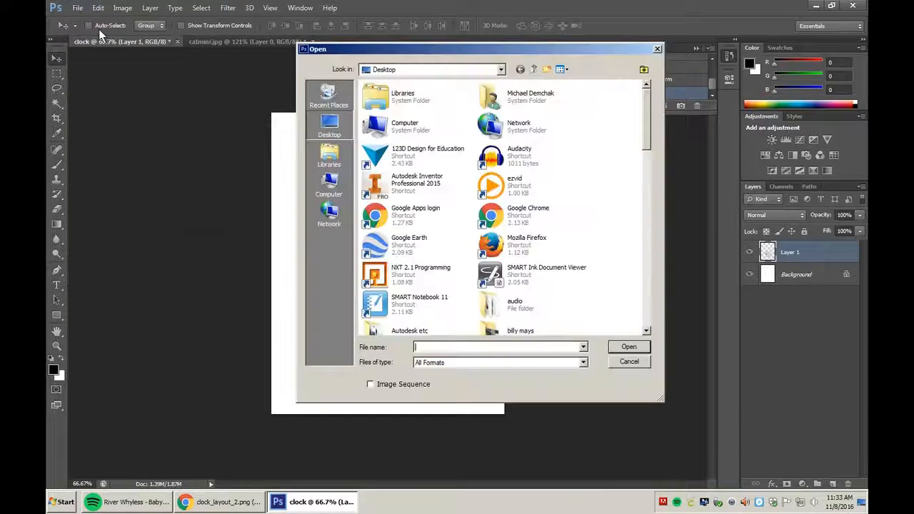
click(495, 221)
scroll(496, 223, down, 2)
scroll(495, 223, down, 3)
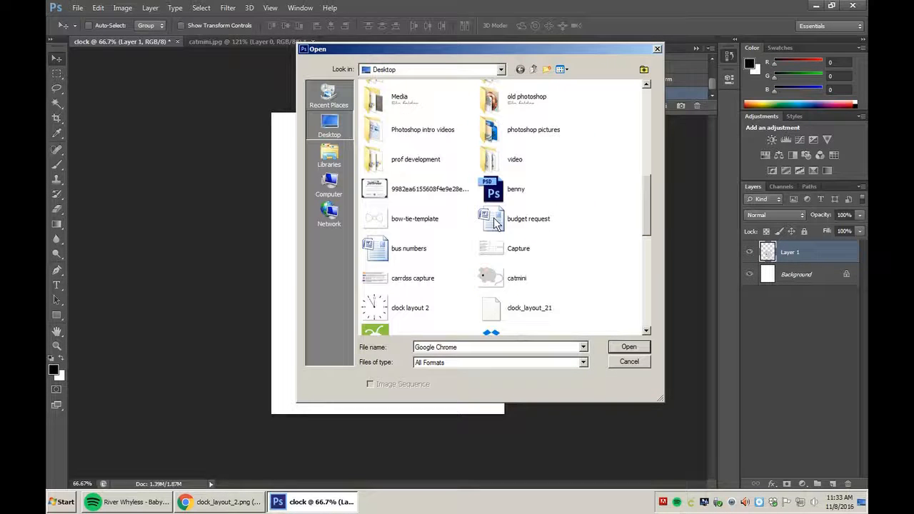
click(504, 308)
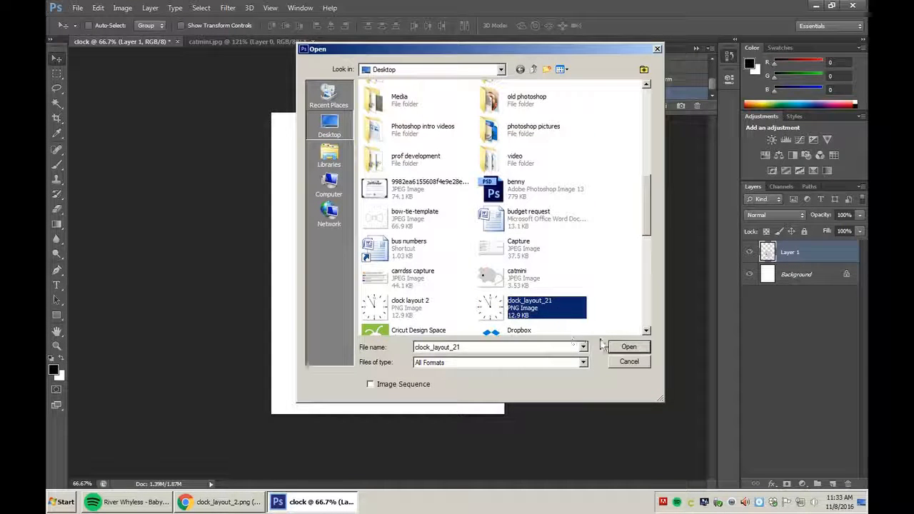
Open clock_layout_21.png, dismiss the stray Layer Style dialog and error, and select Layer 0.
click(620, 349)
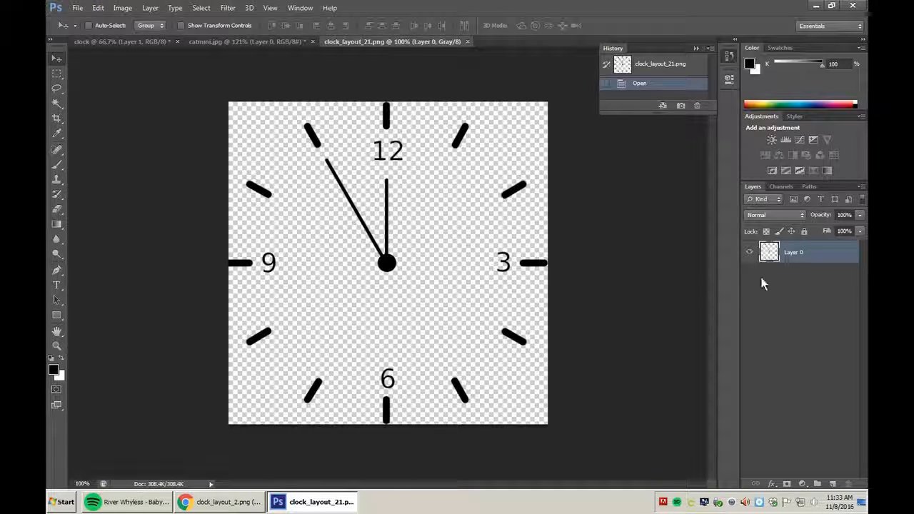
double_click(789, 254)
double_click(849, 262)
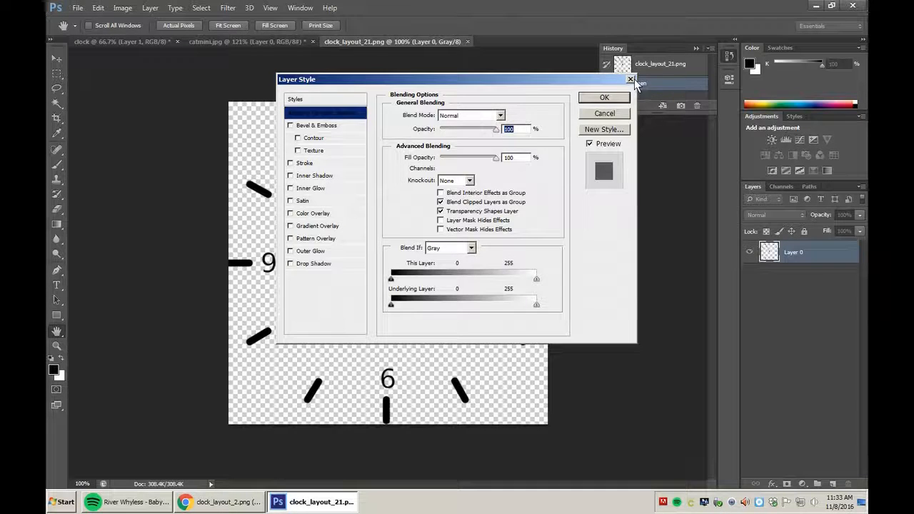
click(631, 80)
click(784, 310)
click(397, 259)
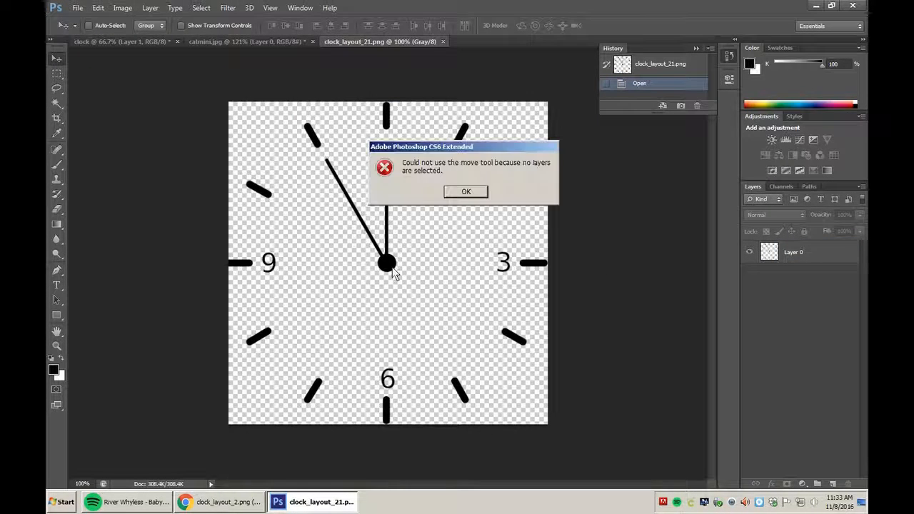
click(467, 191)
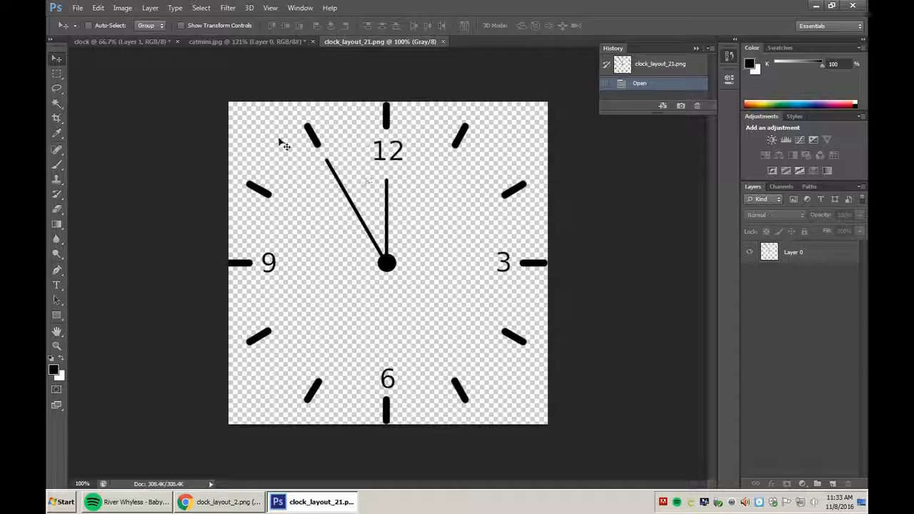
click(806, 253)
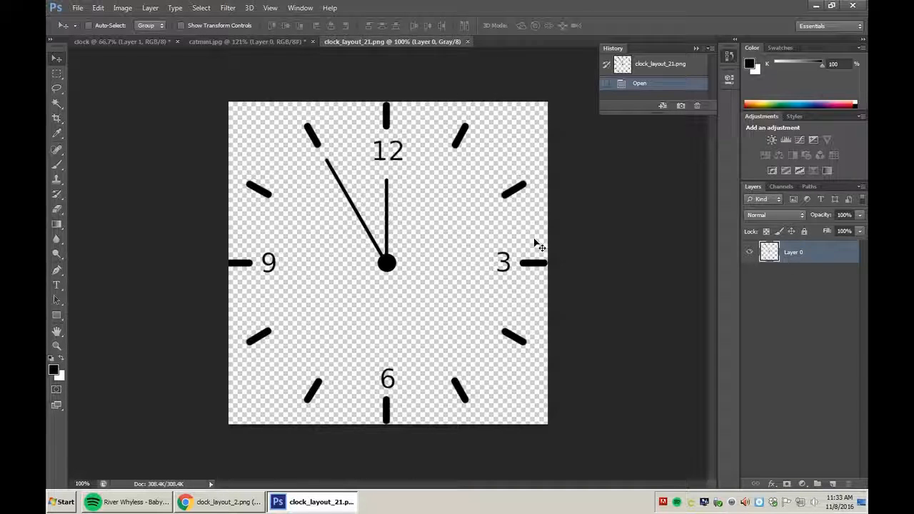
Shrink the clock layer to about 30% with Free Transform and place it over the mouse's body.
mouse_move(388, 255)
mouse_down()
mouse_move(413, 250)
mouse_move(372, 217)
mouse_move(418, 255)
mouse_move(373, 255)
mouse_move(375, 239)
mouse_move(376, 251)
mouse_move(347, 197)
mouse_move(257, 98)
mouse_move(232, 51)
mouse_move(137, 46)
mouse_move(389, 266)
mouse_up()
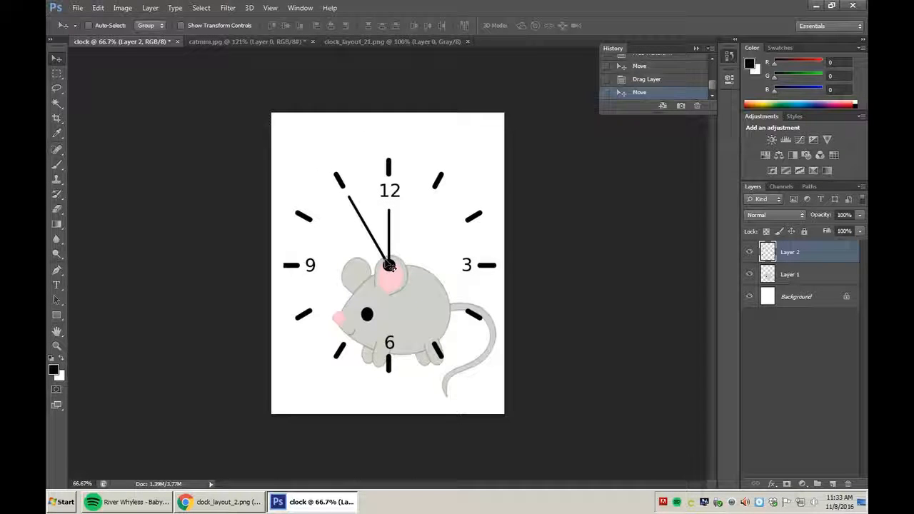
key(ctrl+t)
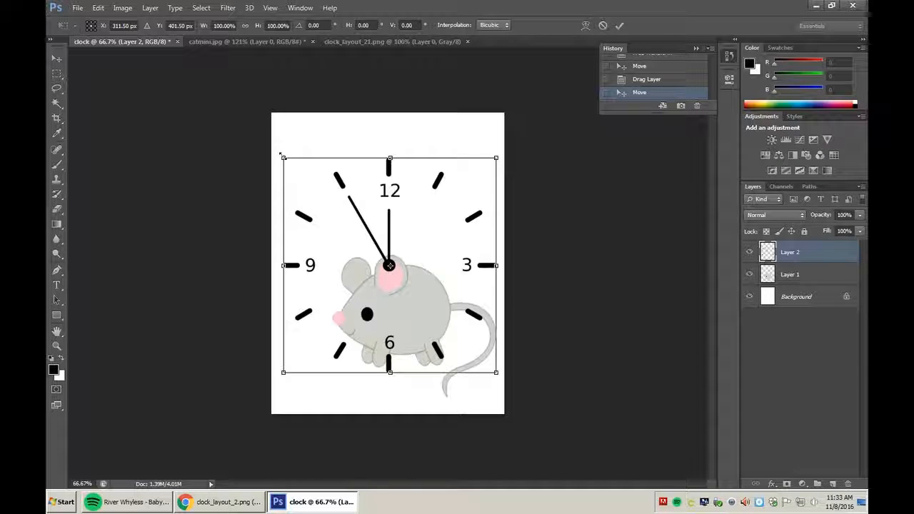
drag(281, 155, 433, 310)
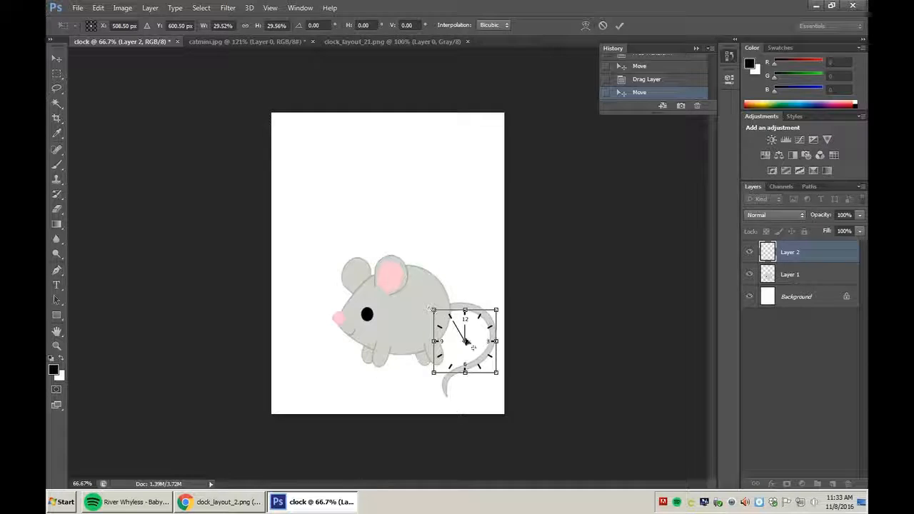
drag(465, 341, 400, 316)
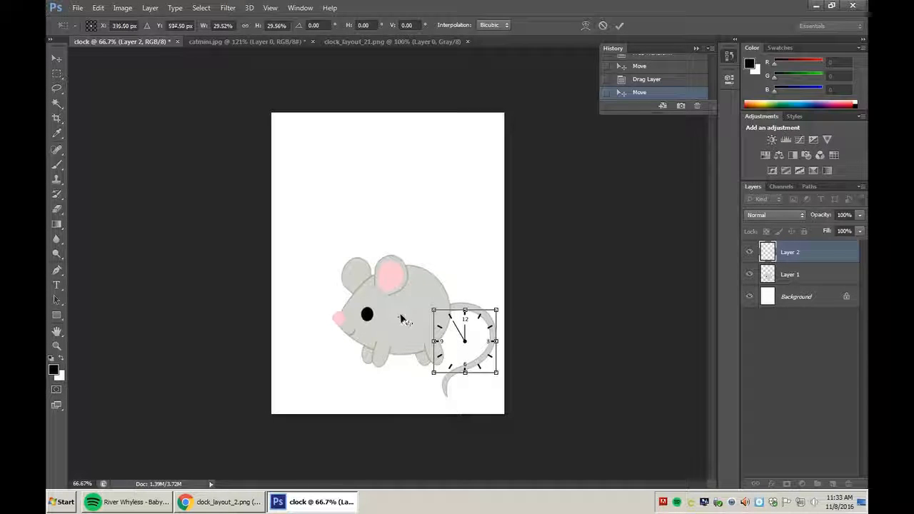
drag(468, 345, 401, 318)
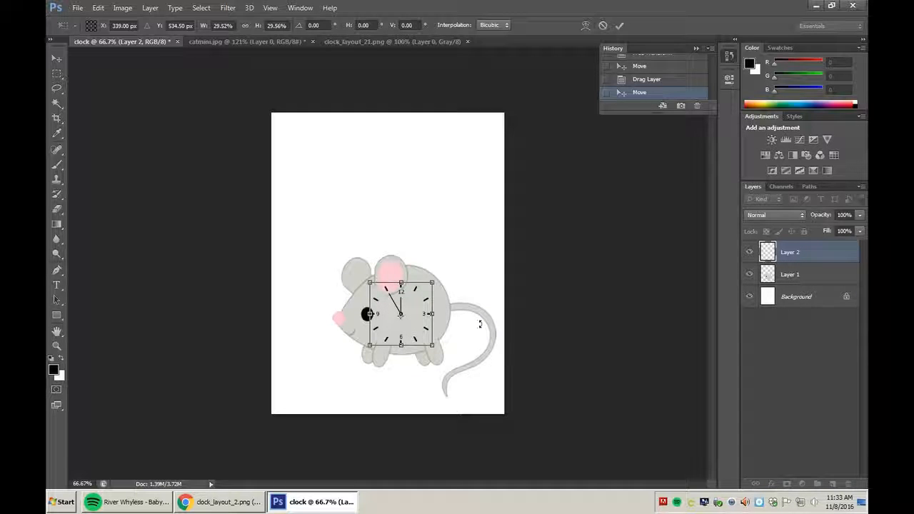
key(Return)
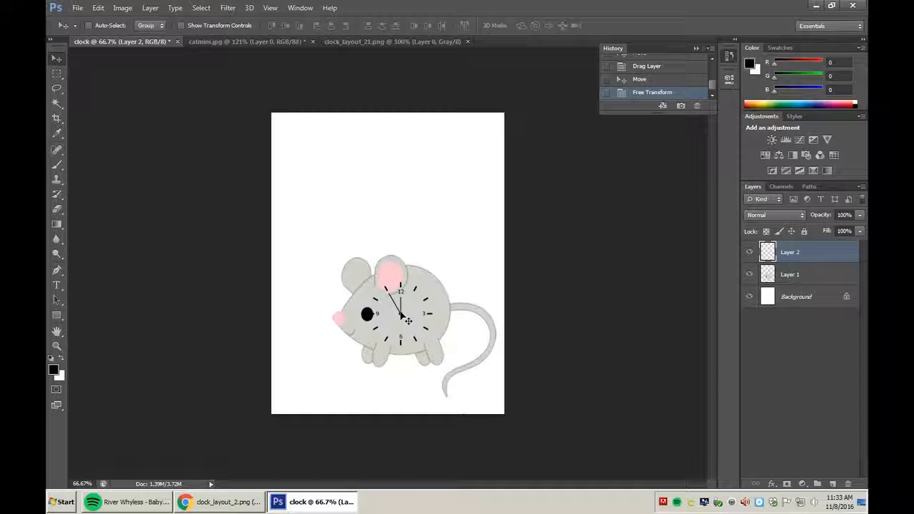
Shrink the clock slightly more and nudge it up and right on the mouse's body.
key(ctrl+t)
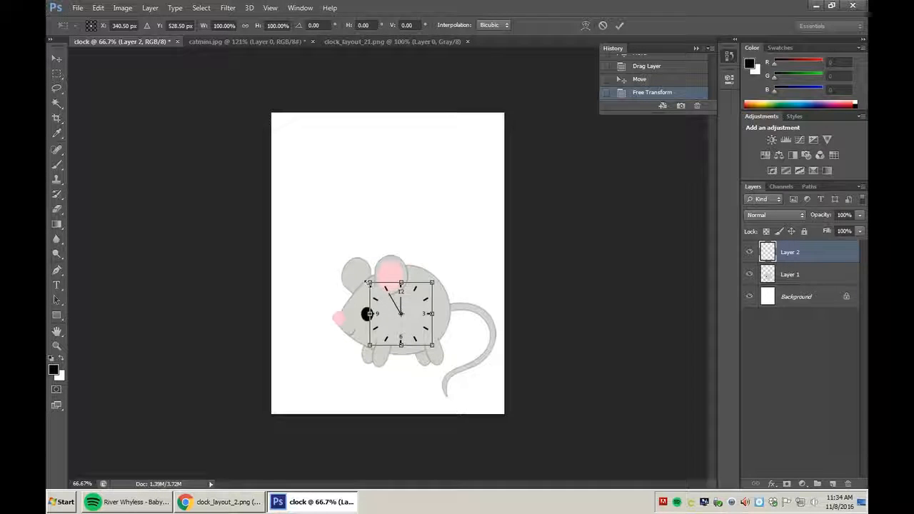
mouse_move(369, 283)
mouse_down()
mouse_move(380, 294)
mouse_move(351, 263)
mouse_move(367, 289)
mouse_move(374, 283)
mouse_up()
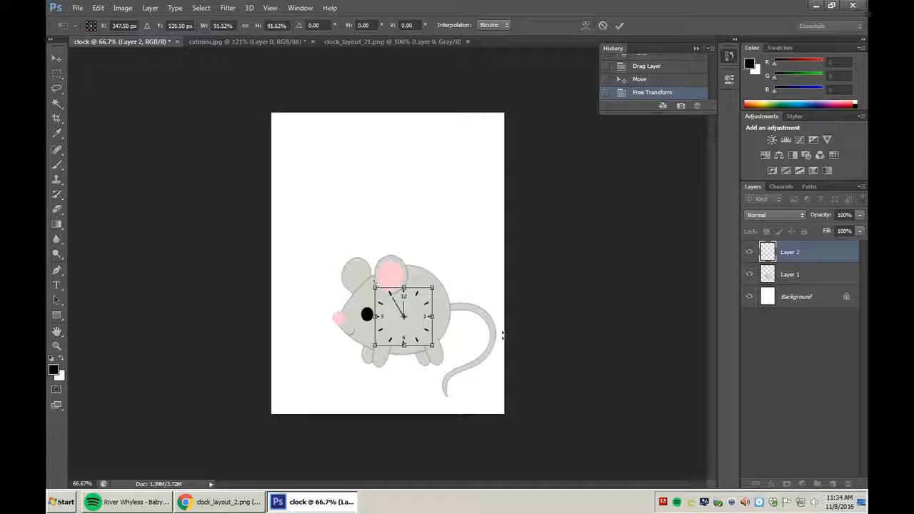
drag(421, 312, 424, 307)
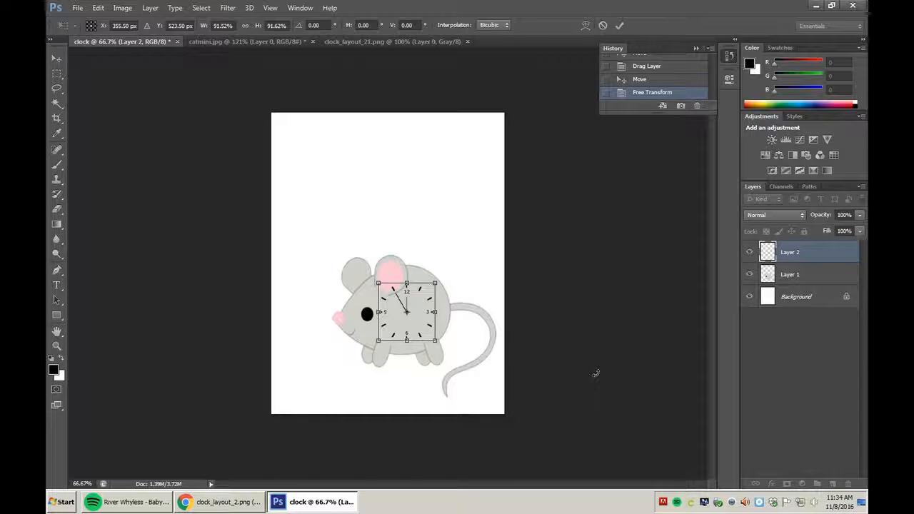
key(Return)
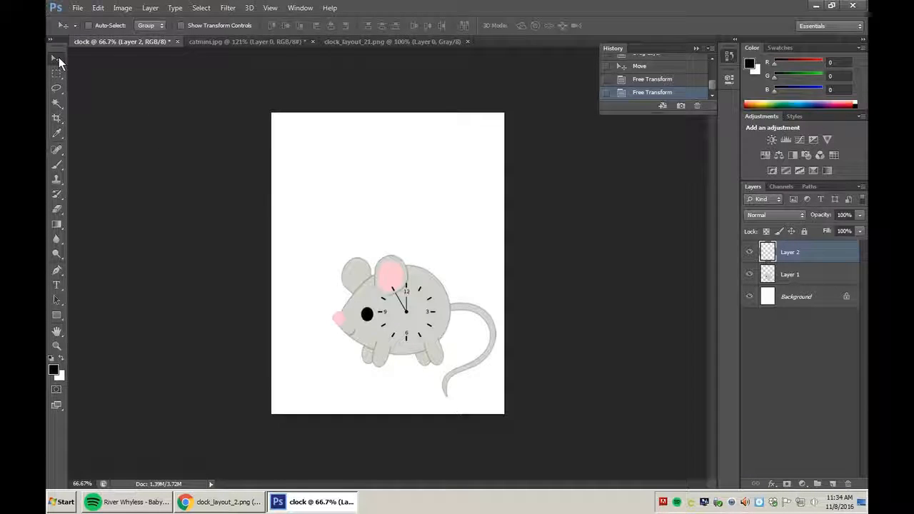
Try repositioning the mouse on Layer 1, then reselect the clock's Layer 2.
click(792, 275)
drag(468, 314, 409, 316)
click(808, 259)
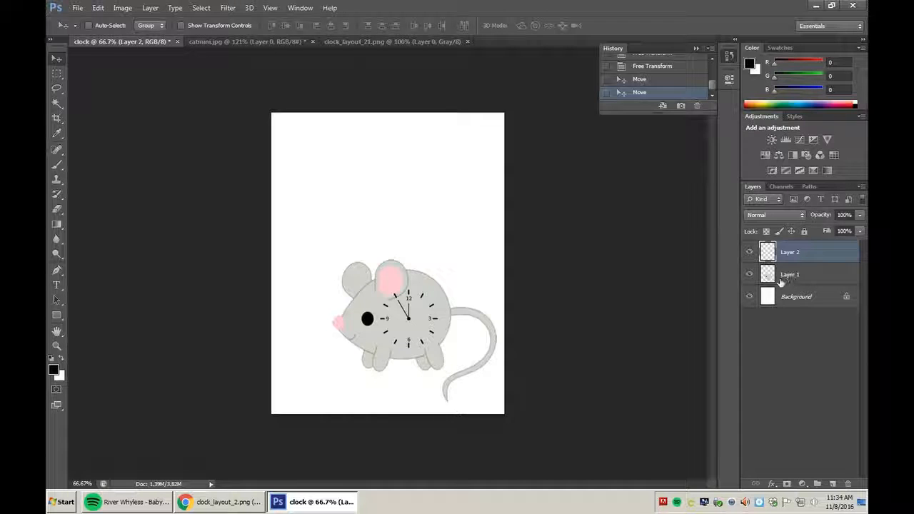
Search Google for 'cheese' in a new Chrome tab and show the image results.
click(243, 504)
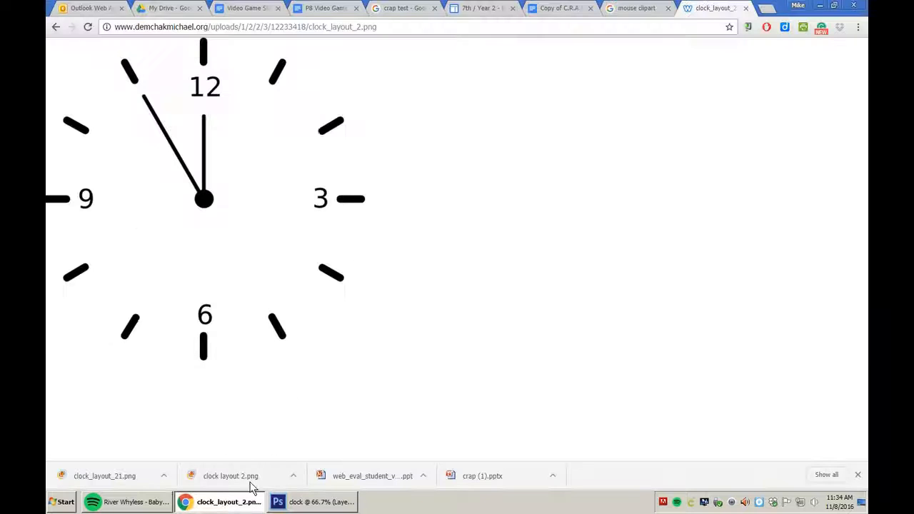
click(765, 8)
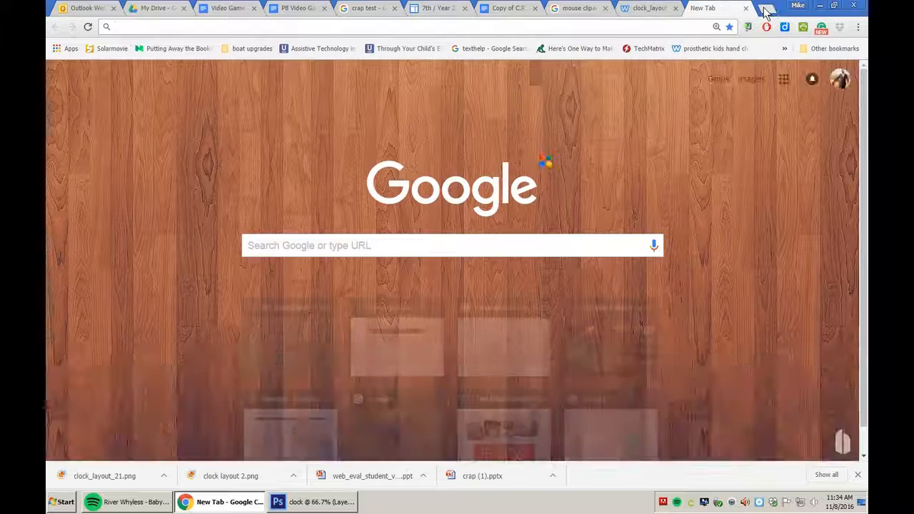
text(c)
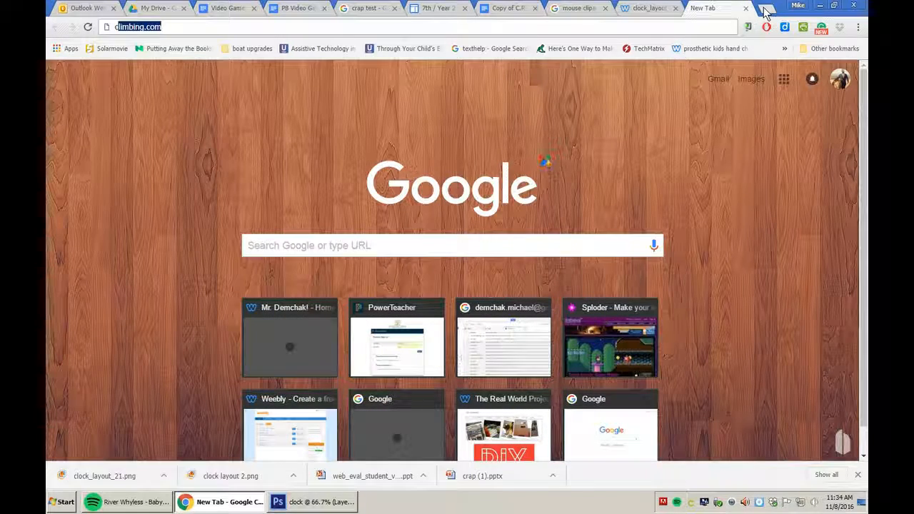
text(hees)
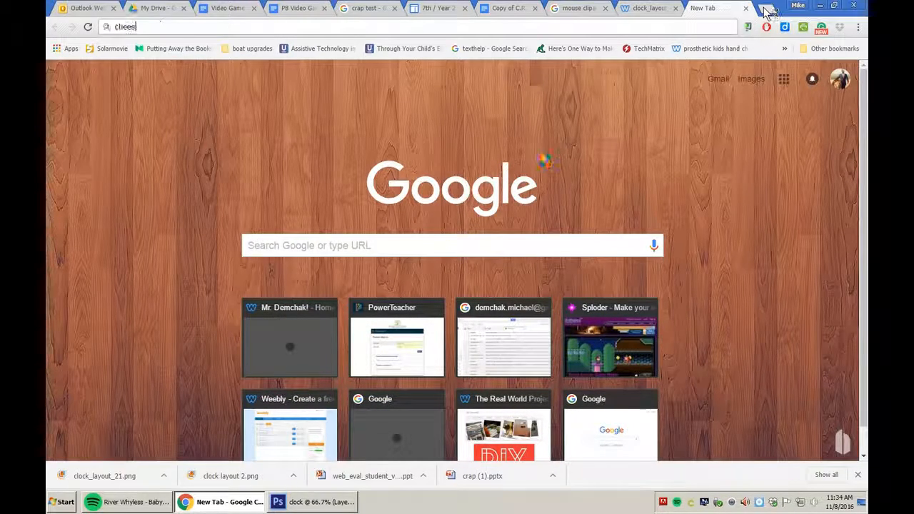
text(e)
key(Return)
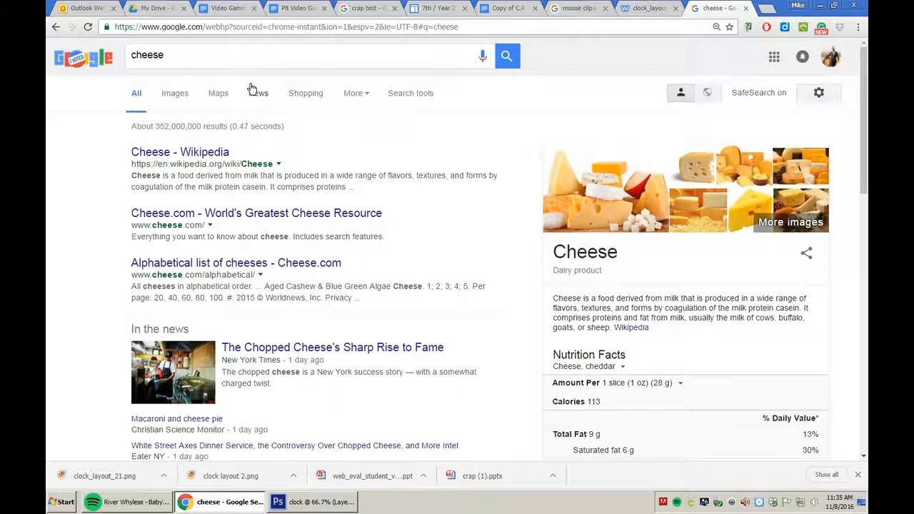
click(175, 93)
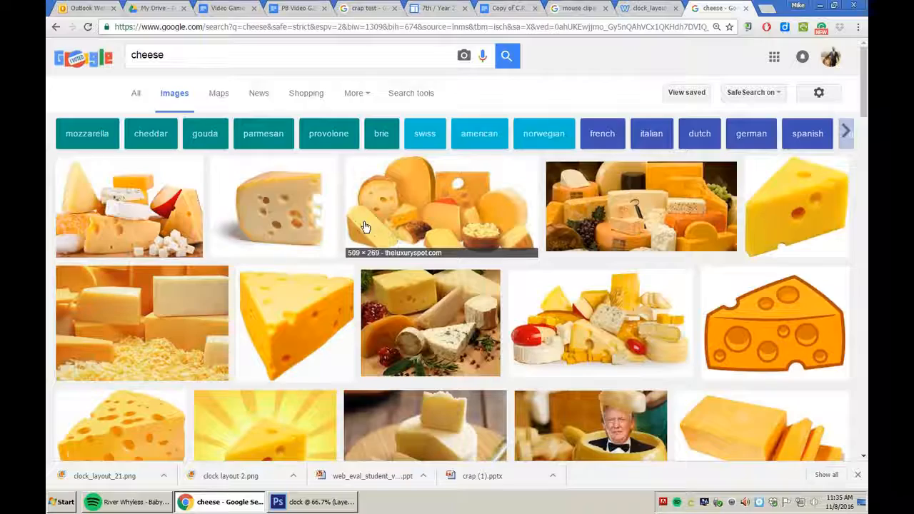
Change the search query to 'cheese clipart'.
scroll(550, 285, down, 3)
scroll(555, 276, up, 3)
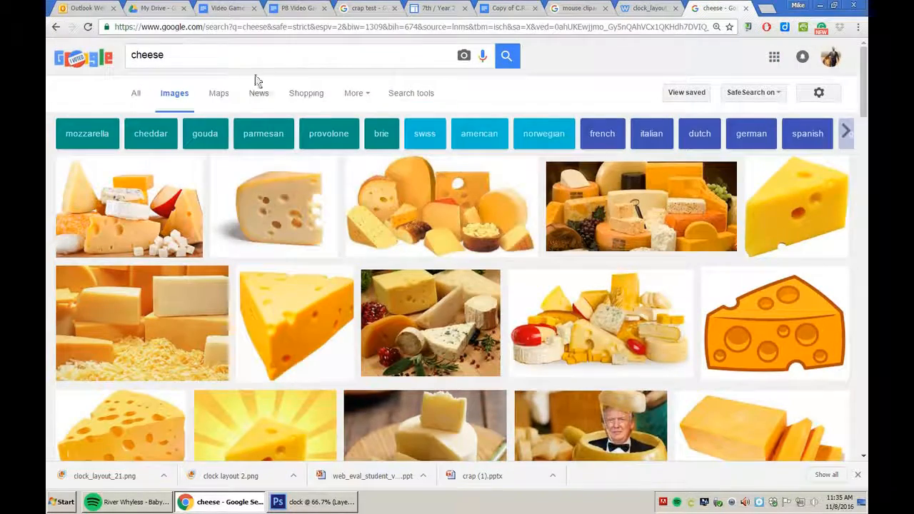
text(slipa)
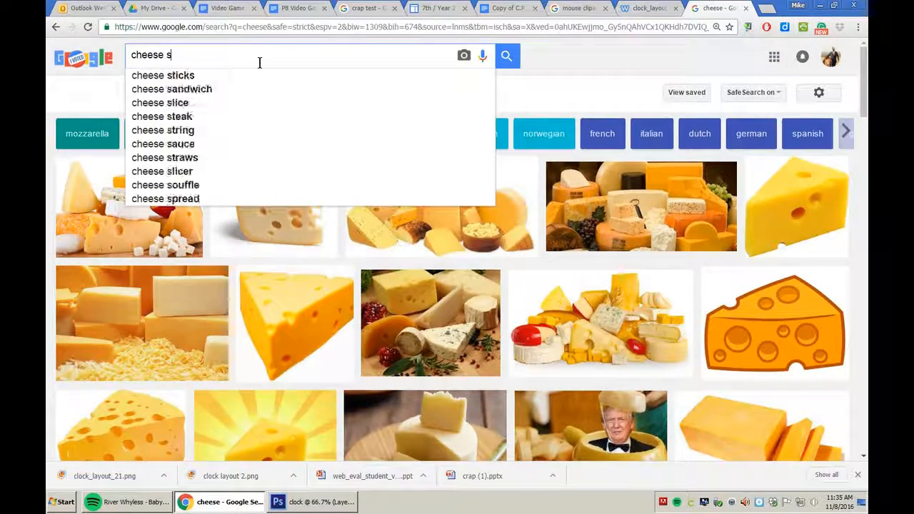
key(BackSpace)
key(BackSpace)
key(BackSpace)
key(BackSpace)
key(BackSpace)
text(clipart)
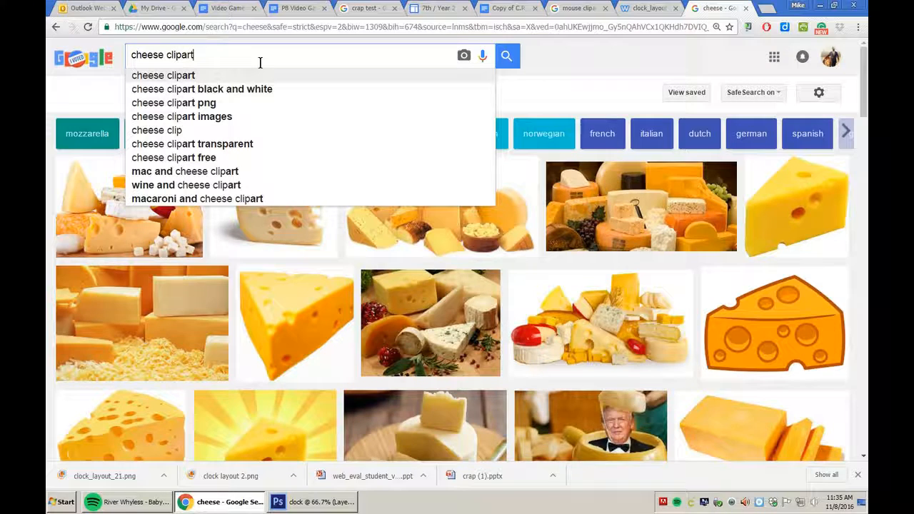
Run the 'cheese clipart' image search and preview the black-and-white cheese clipart.
key(Return)
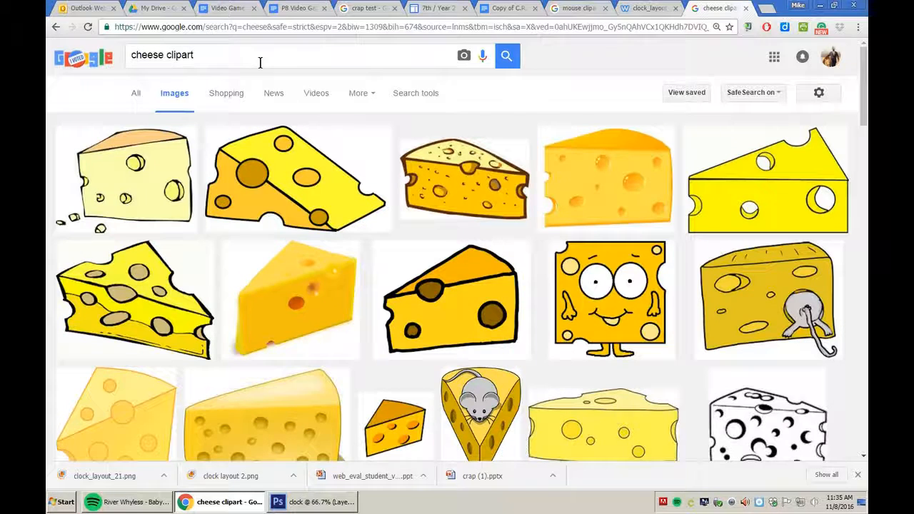
scroll(477, 350, down, 3)
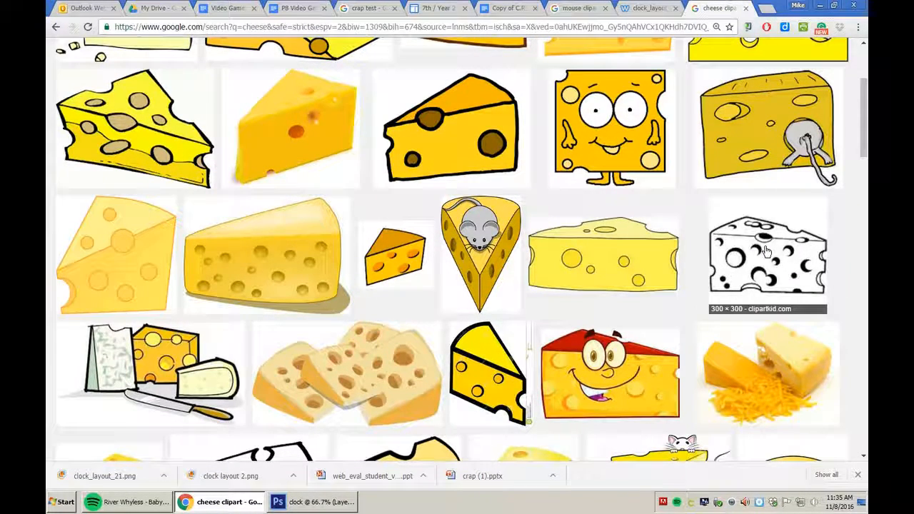
click(766, 251)
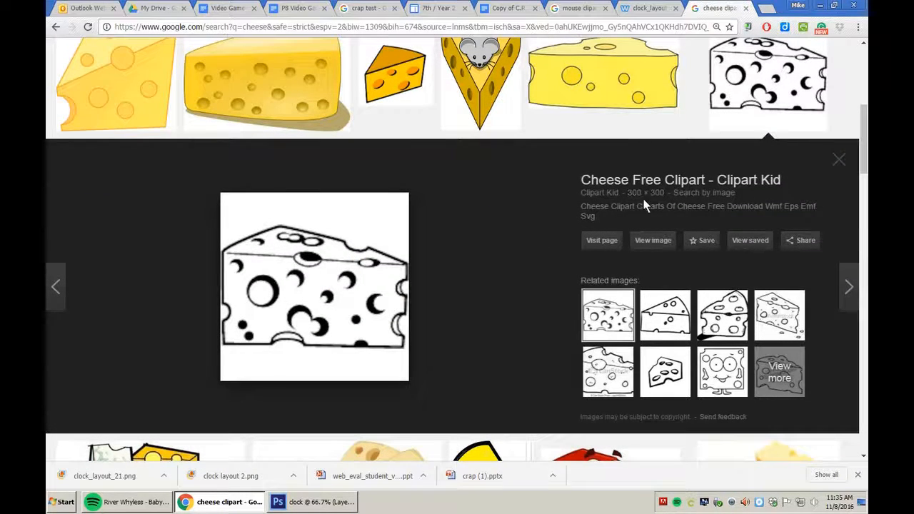
scroll(640, 211, up, 5)
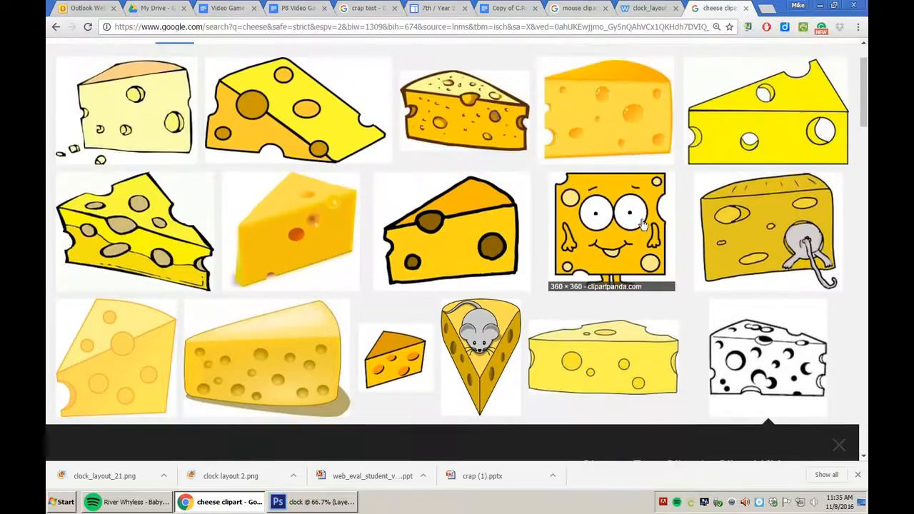
scroll(641, 224, up, 2)
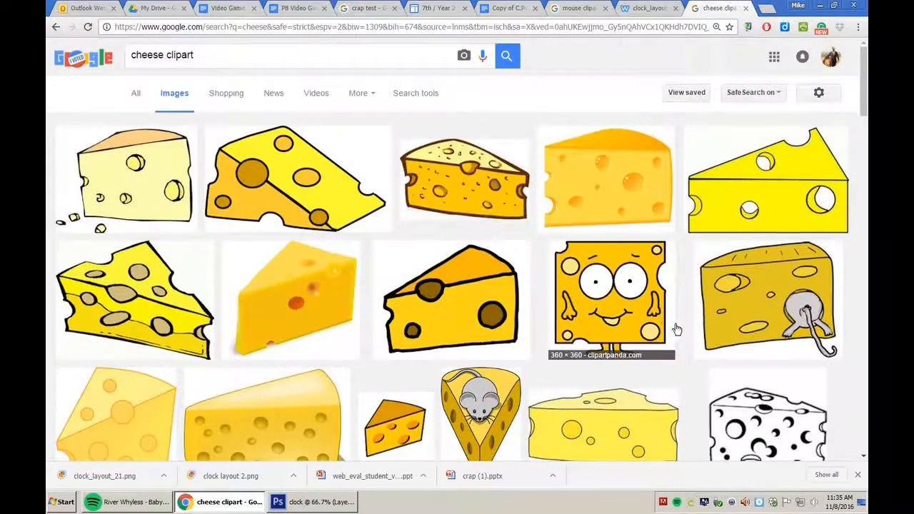
scroll(673, 326, down, 3)
scroll(643, 300, down, 3)
scroll(579, 262, down, 2)
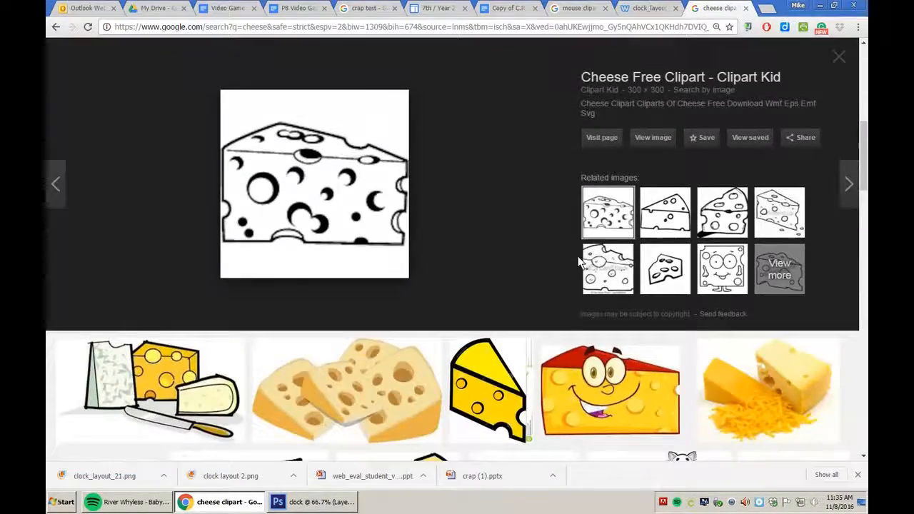
scroll(571, 254, down, 1)
scroll(379, 191, up, 2)
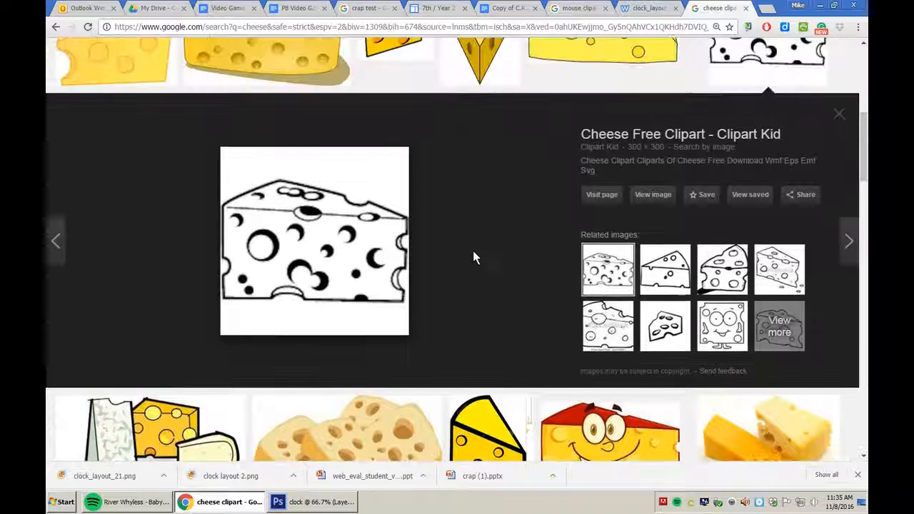
Preview several related cheese drawings, including the Magic Marker and Clipart Kid ones.
click(665, 275)
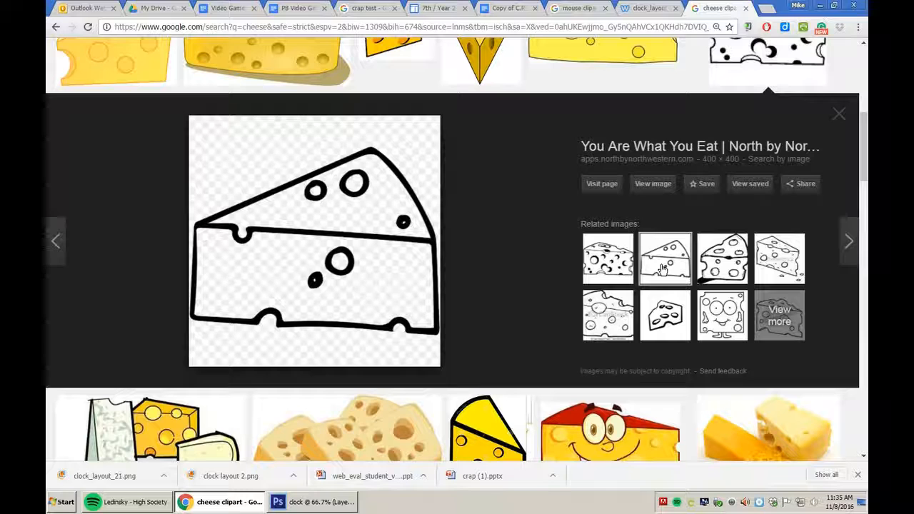
click(616, 269)
click(619, 317)
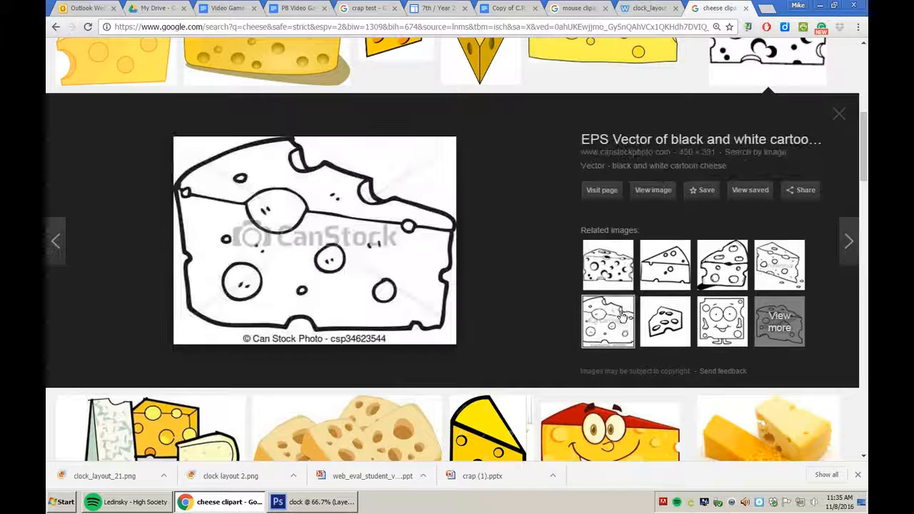
click(658, 315)
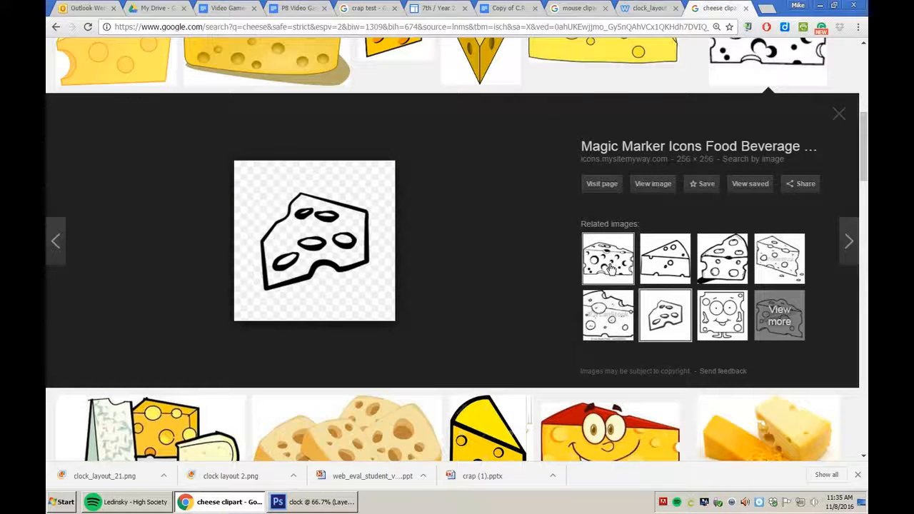
click(610, 267)
scroll(521, 317, down, 1)
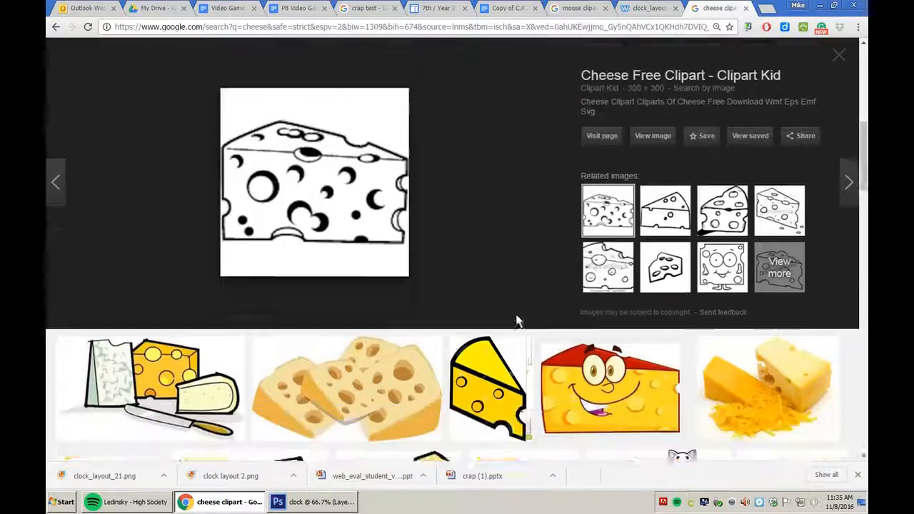
scroll(518, 322, down, 3)
scroll(508, 320, down, 3)
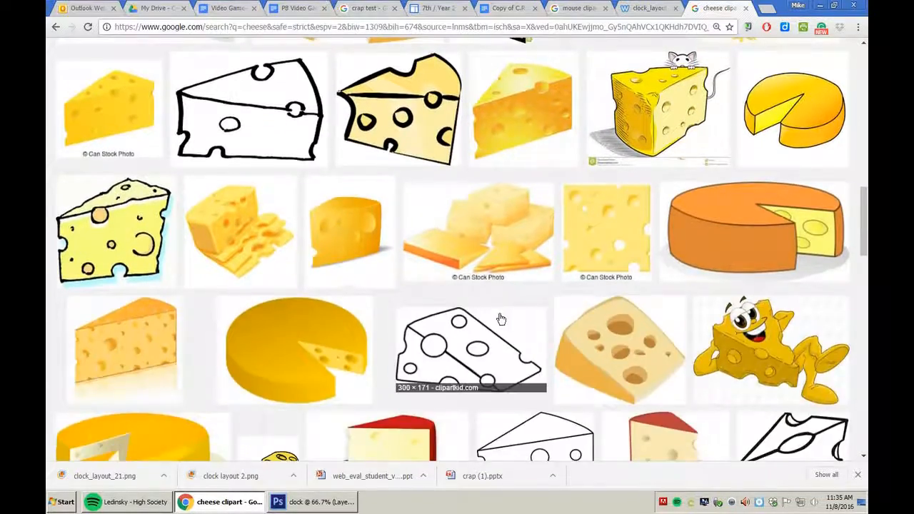
scroll(500, 318, up, 2)
scroll(312, 228, down, 4)
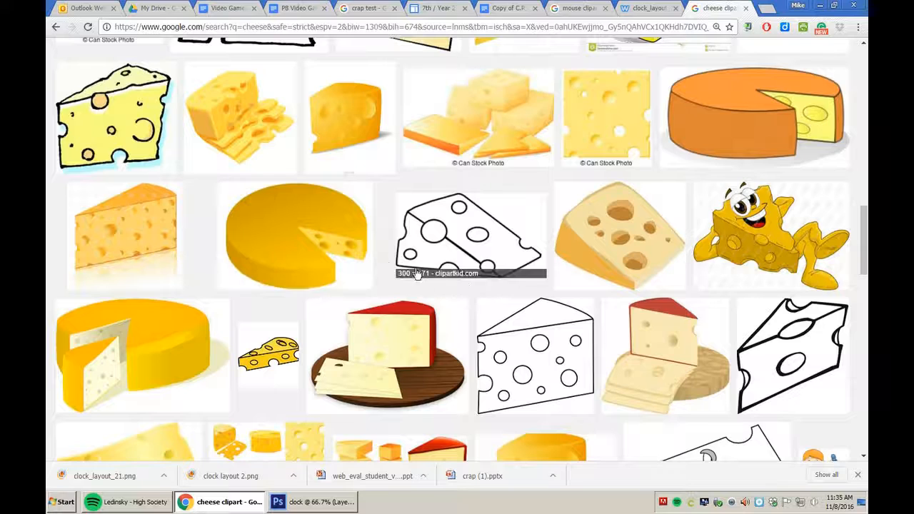
scroll(429, 279, down, 2)
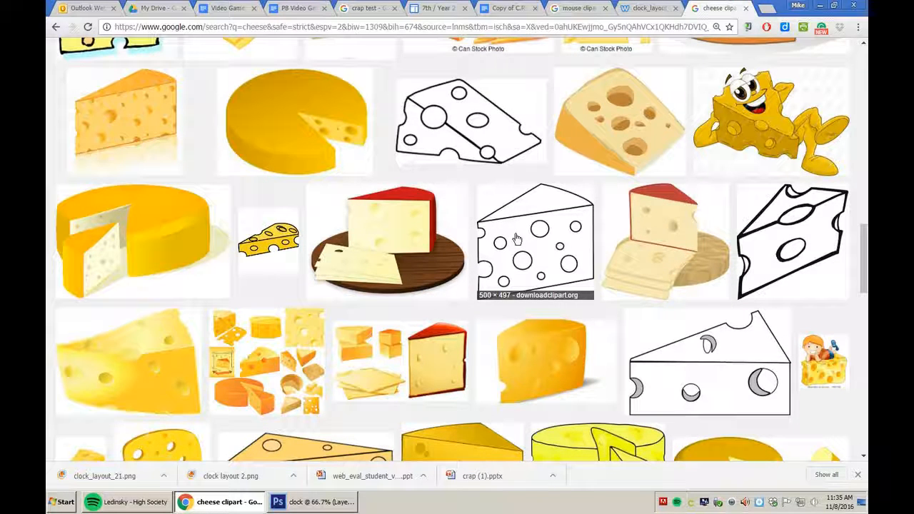
Open the outlined cheese wedge preview and save it to the Desktop as images.png.
click(518, 234)
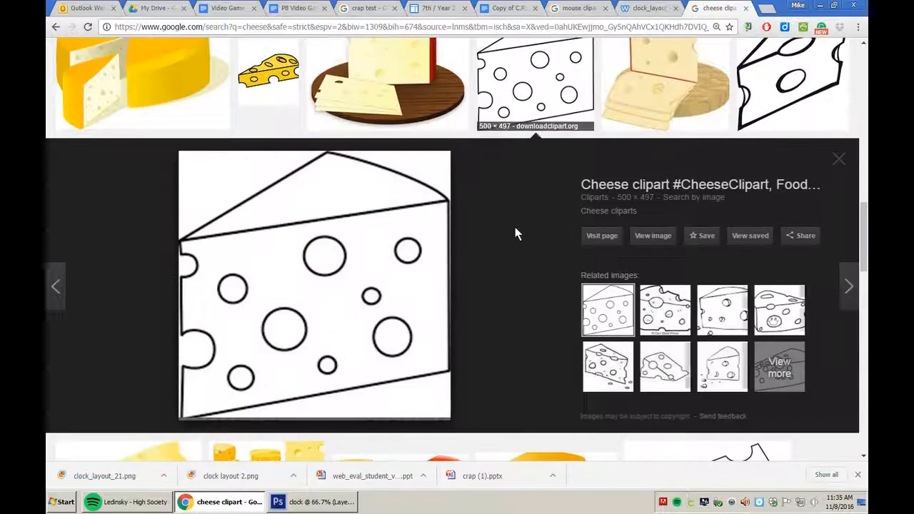
right_click(301, 297)
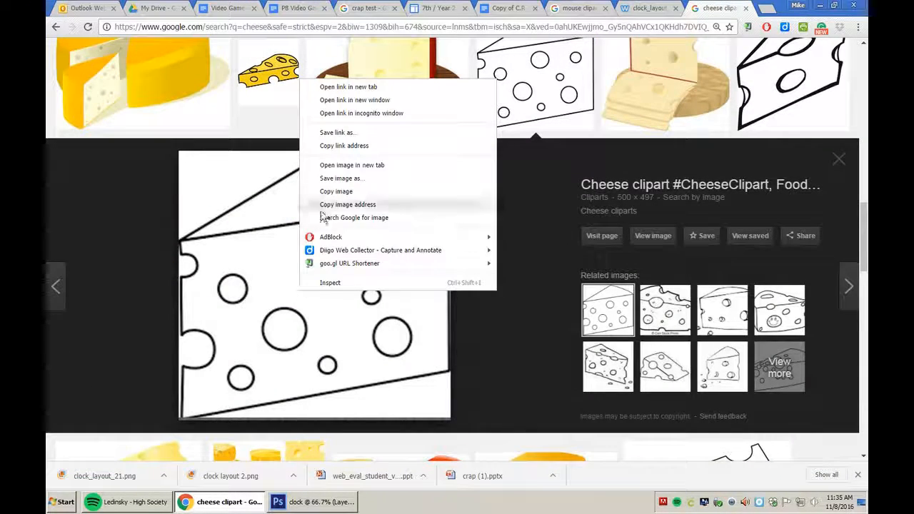
click(340, 178)
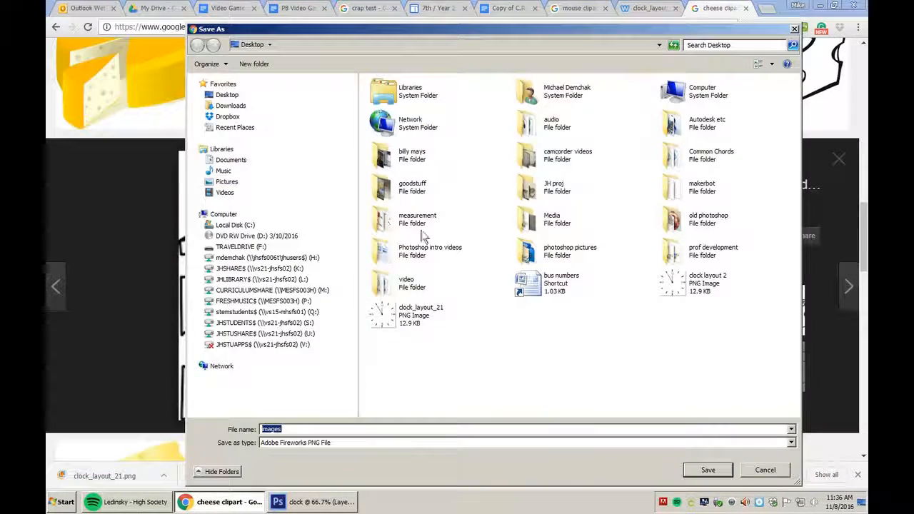
click(717, 469)
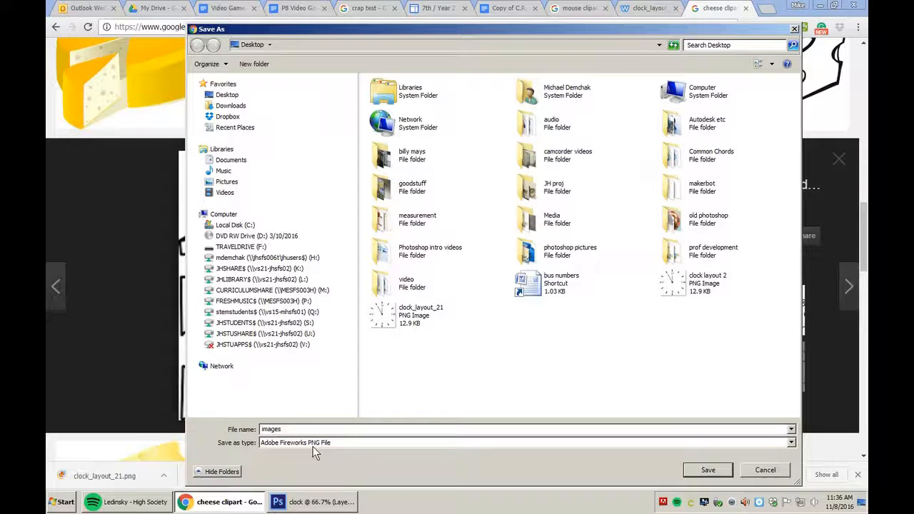
click(706, 470)
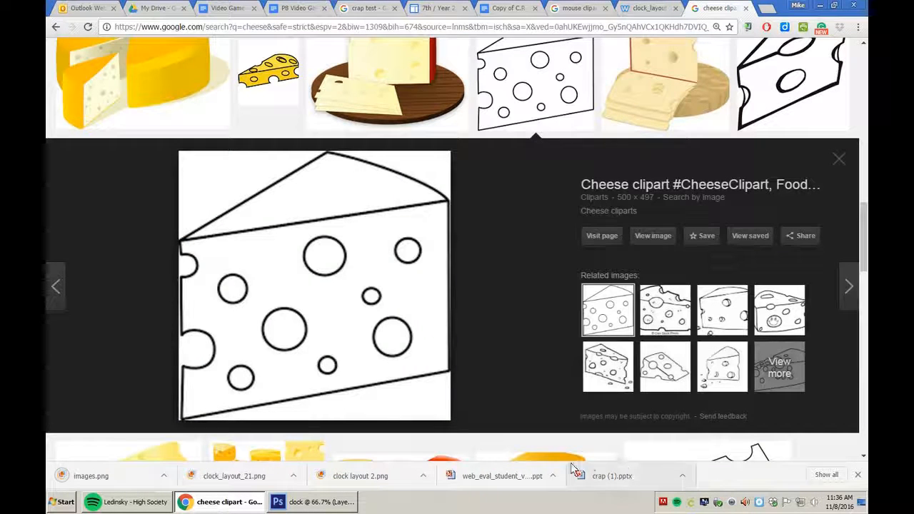
Open the downloaded images.png cheese drawing in Photoshop.
click(338, 504)
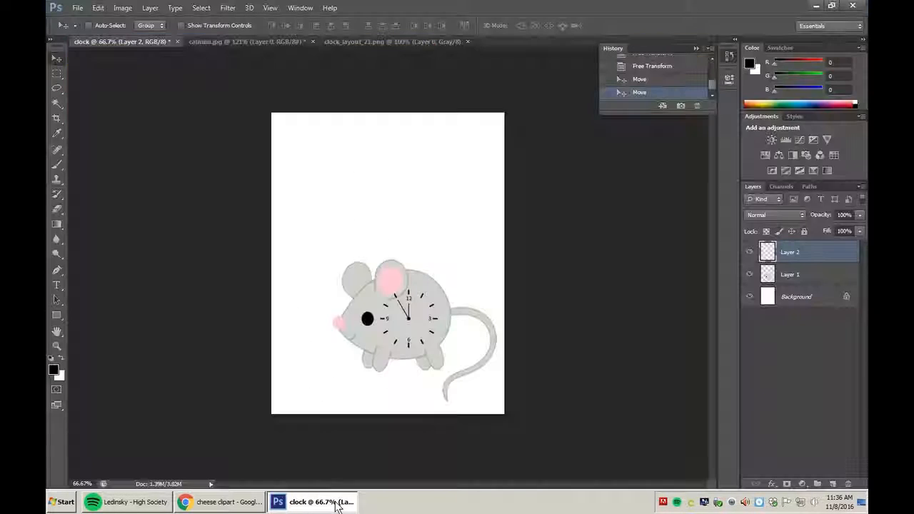
click(77, 8)
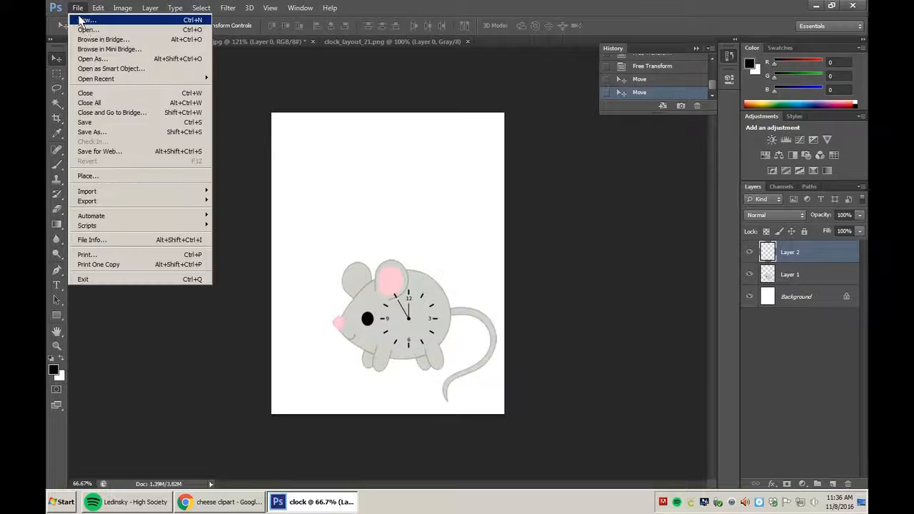
click(84, 30)
click(491, 187)
scroll(500, 203, down, 10)
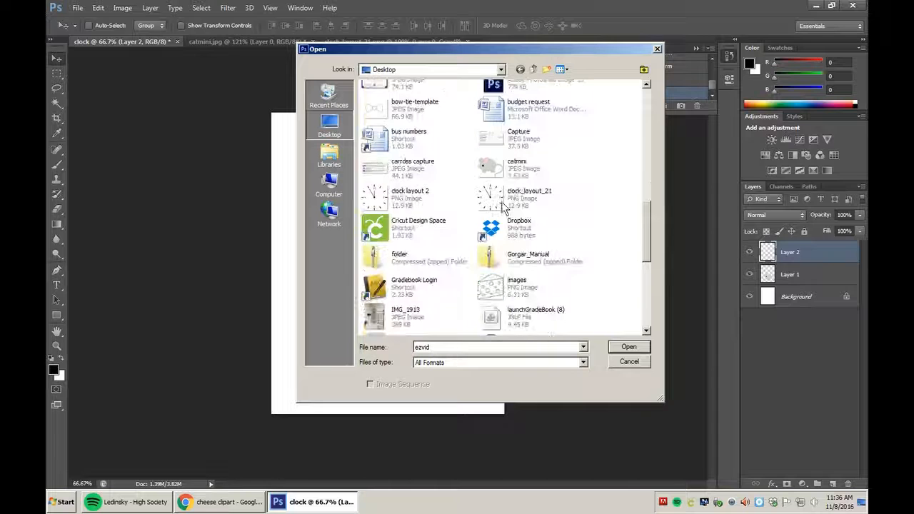
click(504, 207)
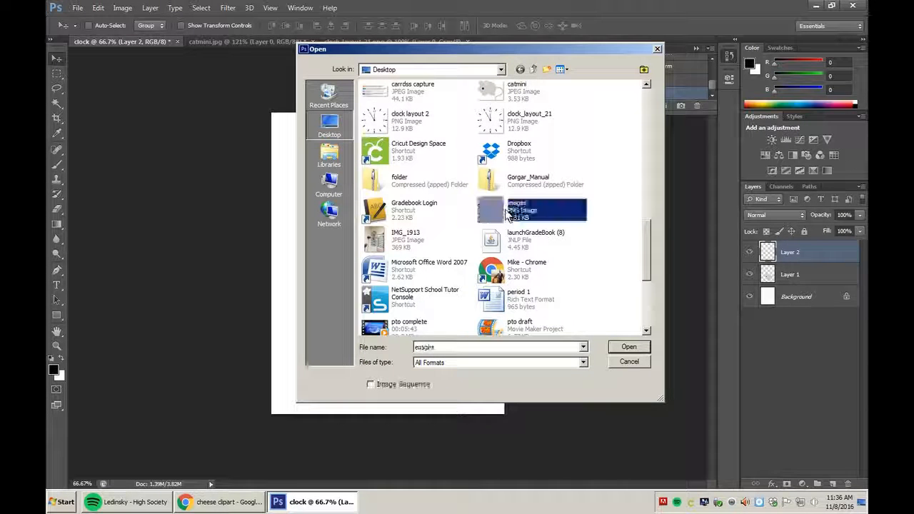
click(620, 347)
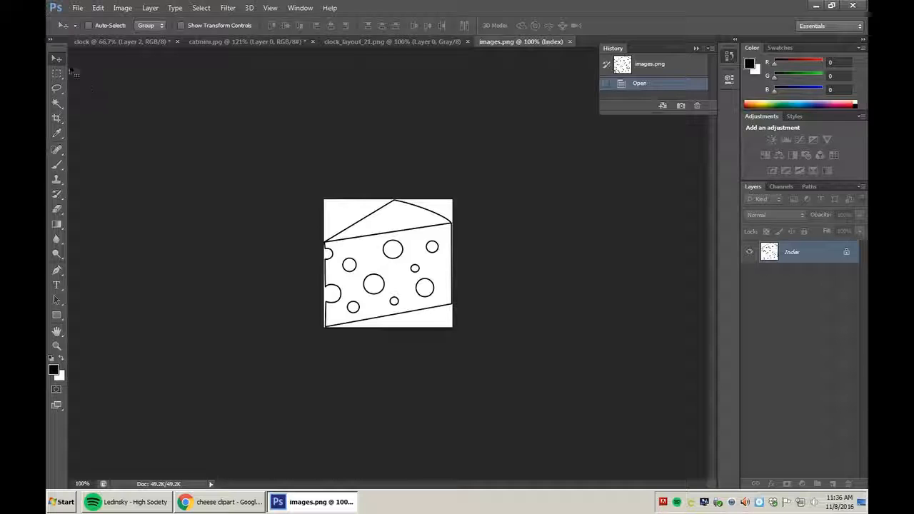
Try moving the cheese drawing, then close images.png without saving and return to Chrome.
drag(386, 264, 371, 321)
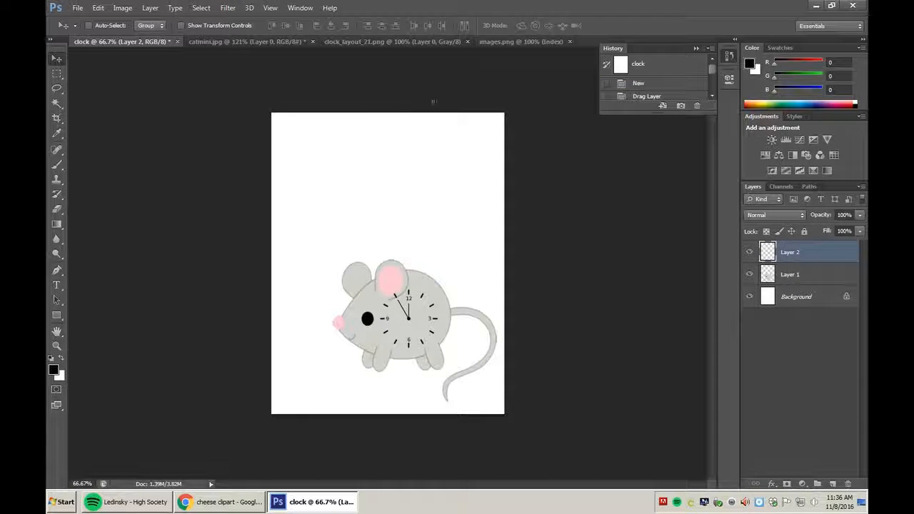
click(506, 41)
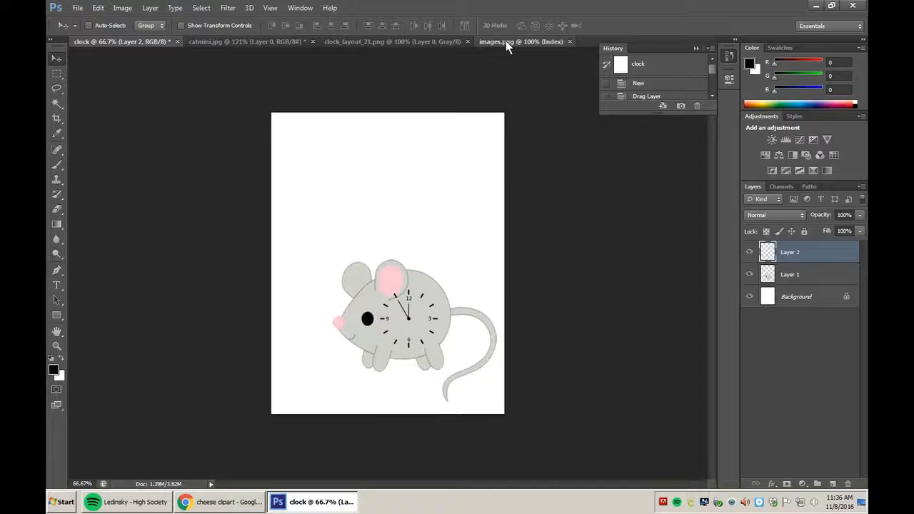
mouse_move(407, 259)
mouse_down()
mouse_move(397, 258)
mouse_move(410, 238)
mouse_move(392, 252)
mouse_move(395, 236)
mouse_move(394, 248)
mouse_up()
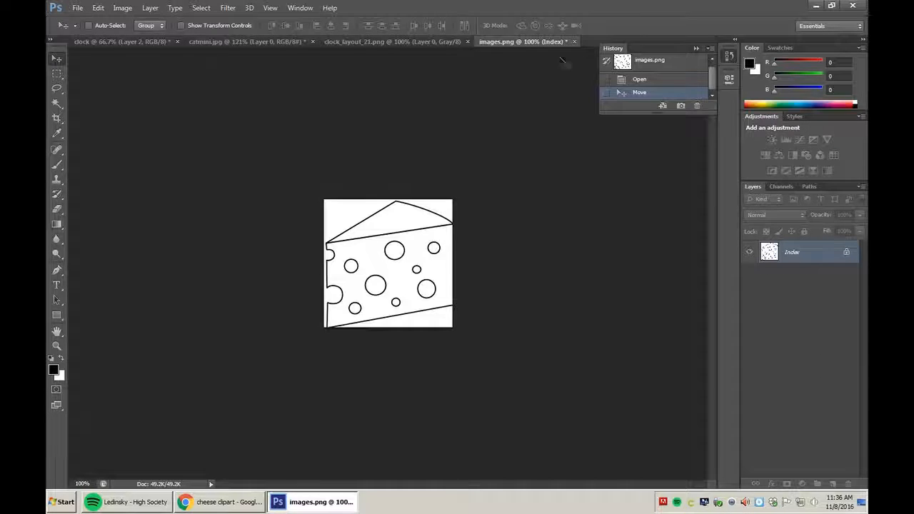
click(575, 41)
click(477, 192)
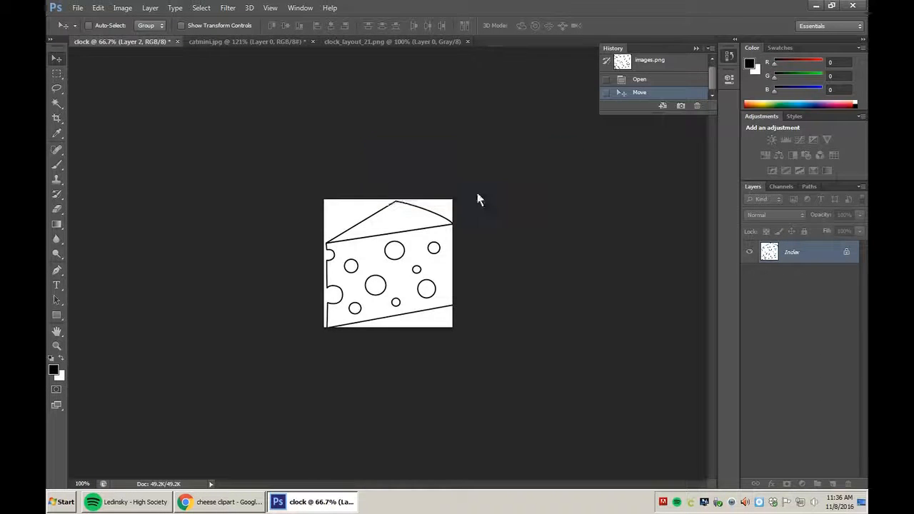
click(234, 504)
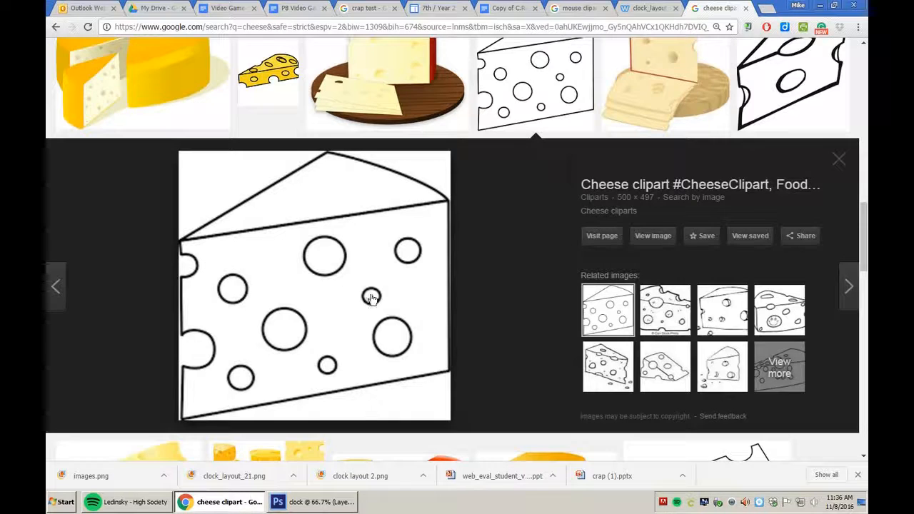
Browse the cheese results and preview the yellow Swiss cheese wedge clipart.
scroll(369, 293, up, 2)
scroll(369, 295, down, 4)
scroll(371, 295, down, 3)
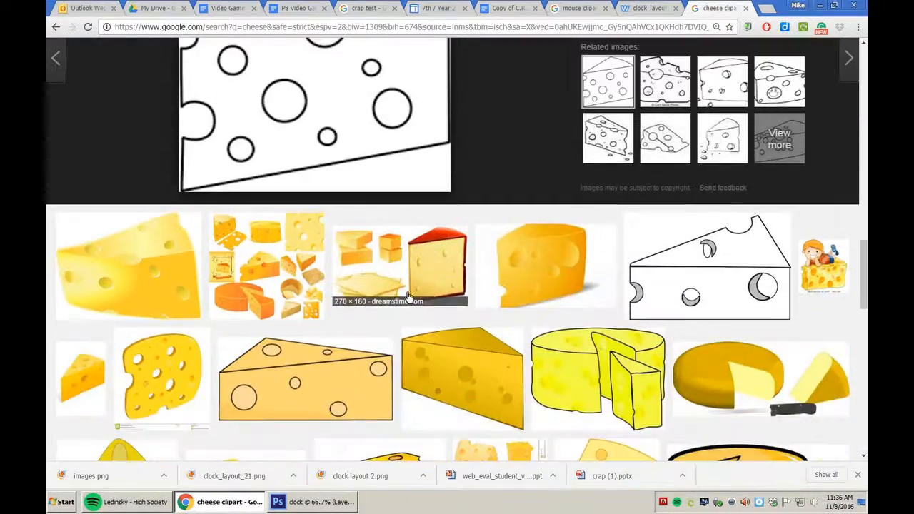
scroll(286, 286, down, 3)
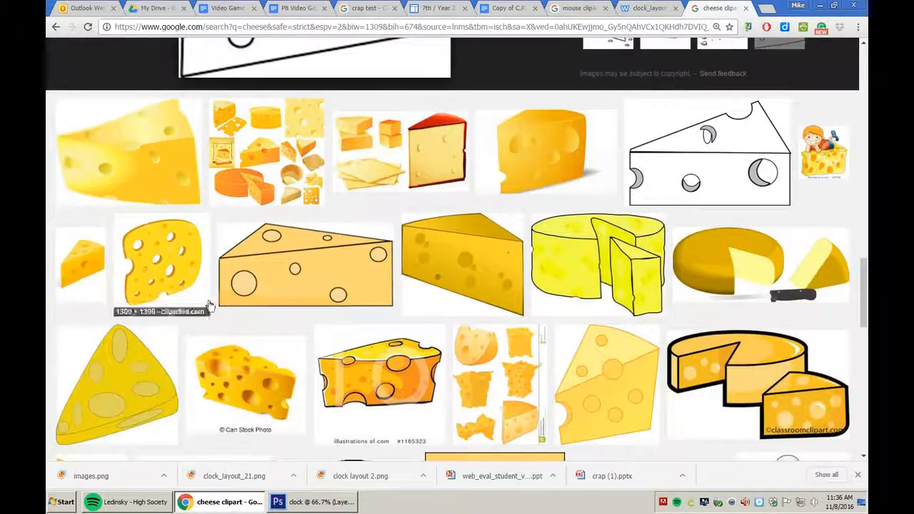
scroll(462, 424, up, 5)
scroll(447, 369, up, 5)
scroll(446, 369, up, 7)
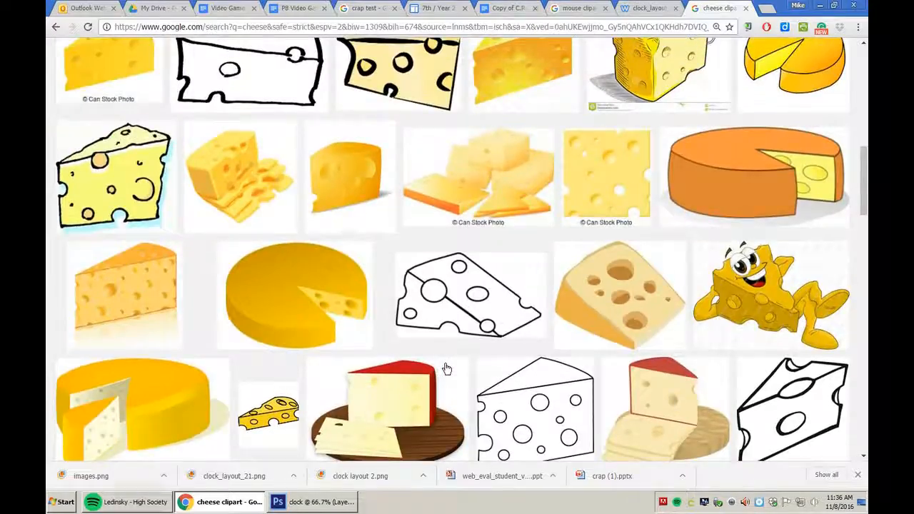
scroll(436, 349, up, 1)
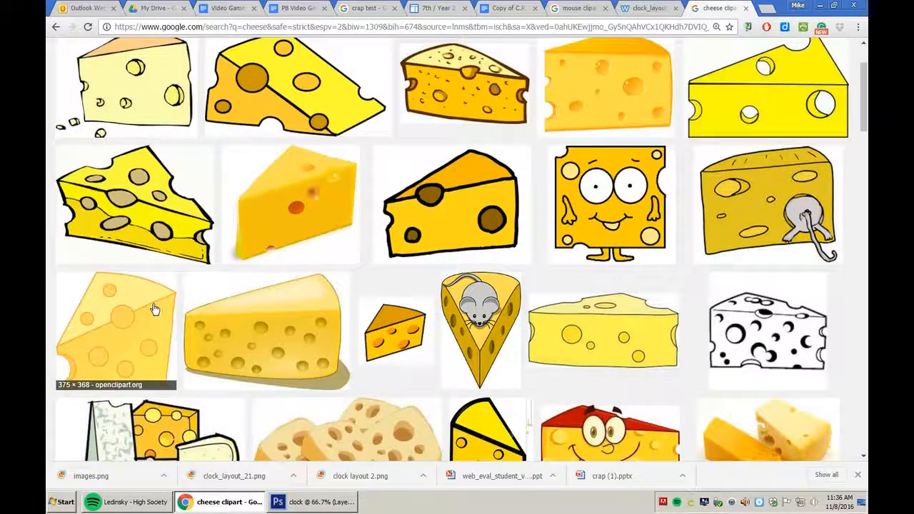
scroll(155, 309, up, 2)
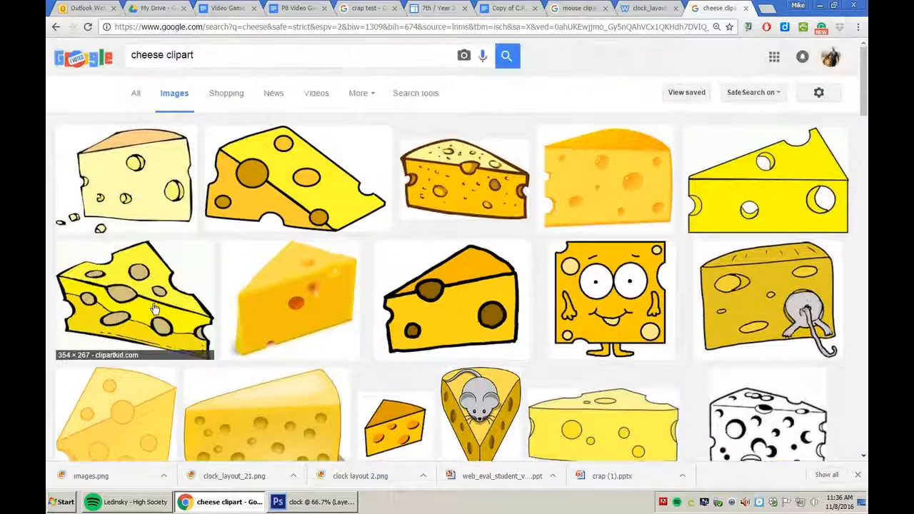
click(717, 197)
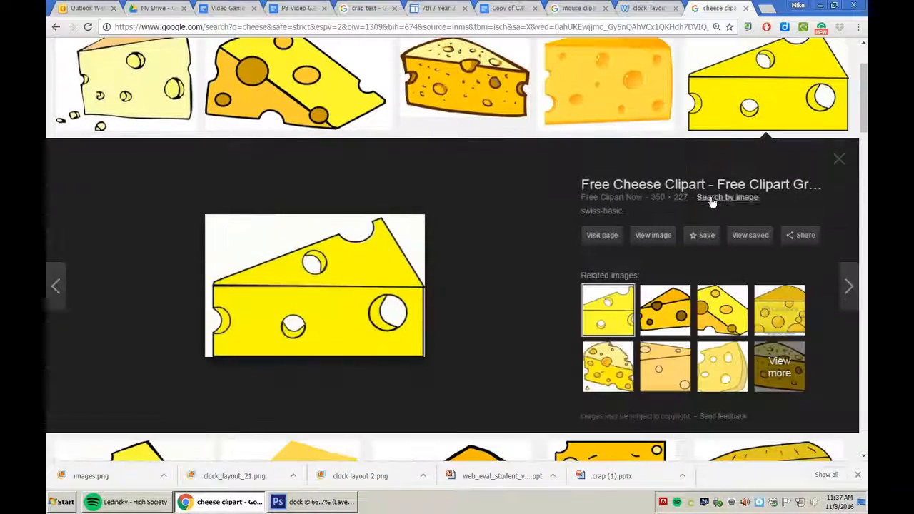
Save the yellow cheese wedge to the Desktop as swiss-basic and close the photo viewer.
right_click(339, 301)
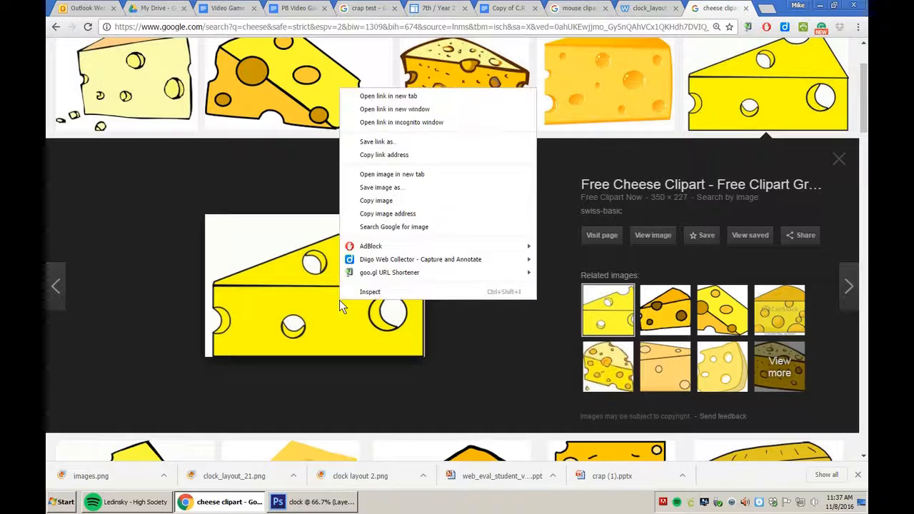
click(393, 191)
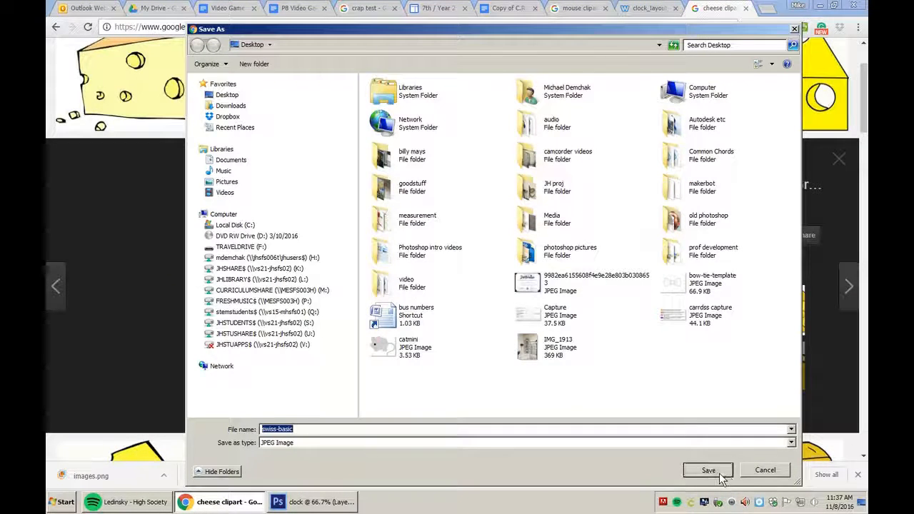
click(717, 472)
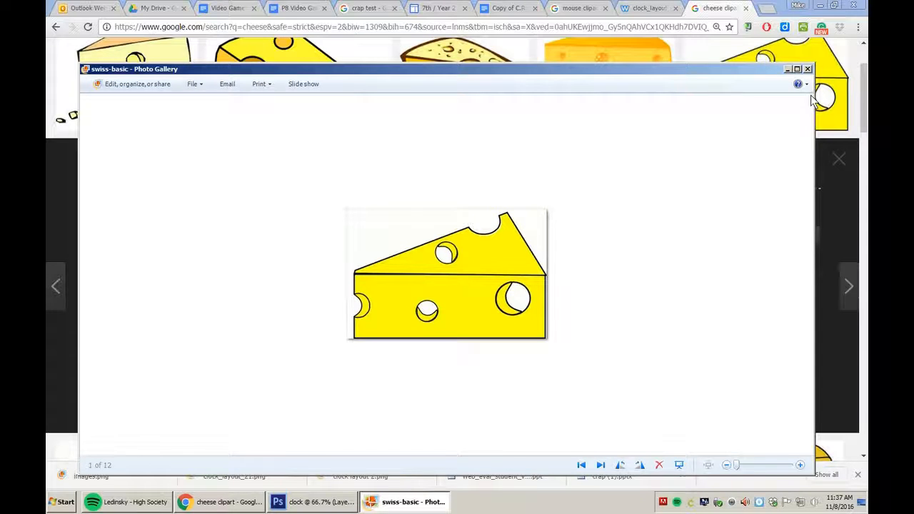
click(808, 68)
click(341, 504)
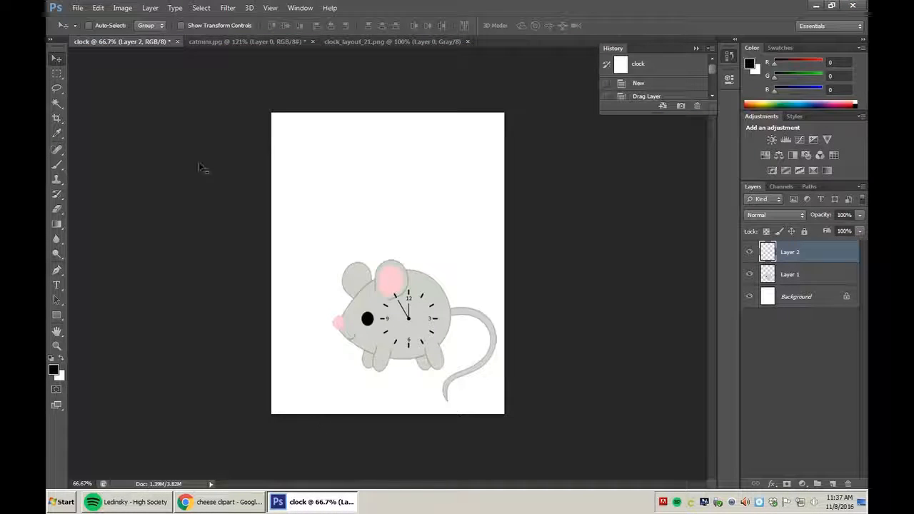
Open swiss-basic.jpg and convert its locked Background into Layer 0.
click(78, 8)
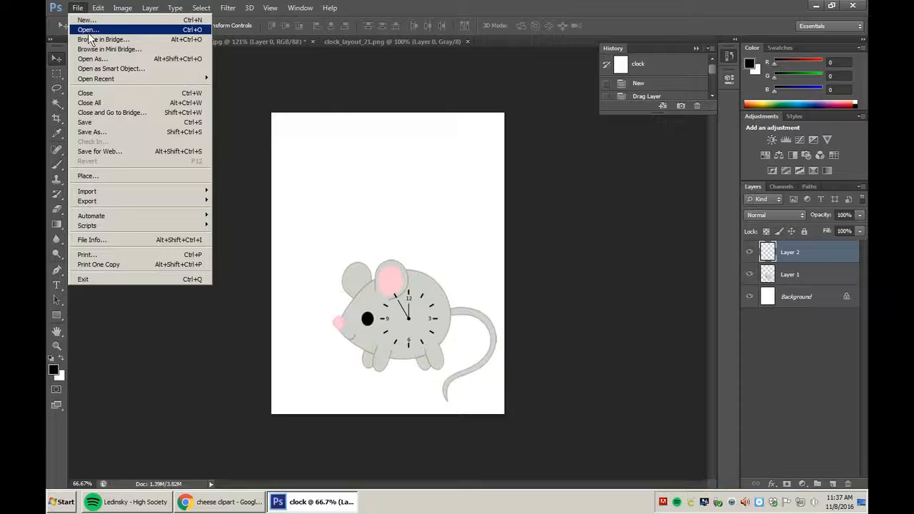
click(85, 30)
scroll(646, 134, down, 2)
drag(647, 139, 637, 320)
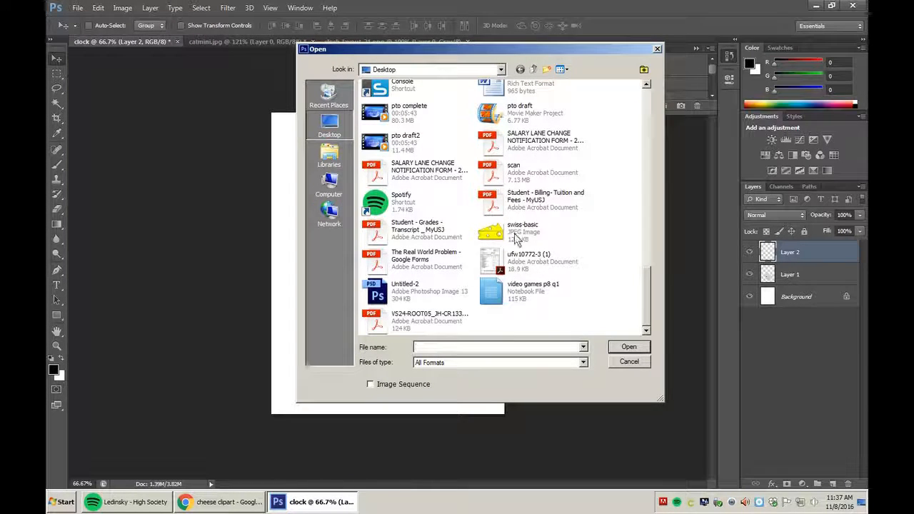
click(517, 236)
click(629, 347)
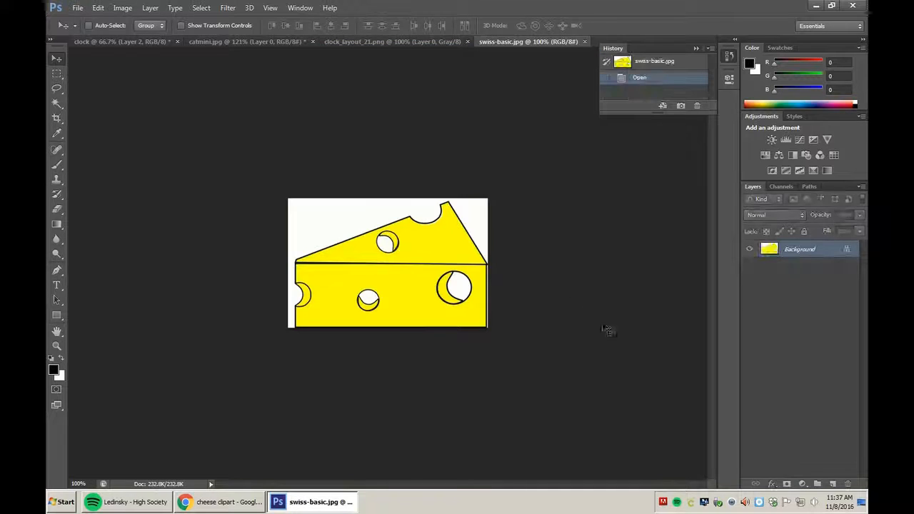
double_click(813, 251)
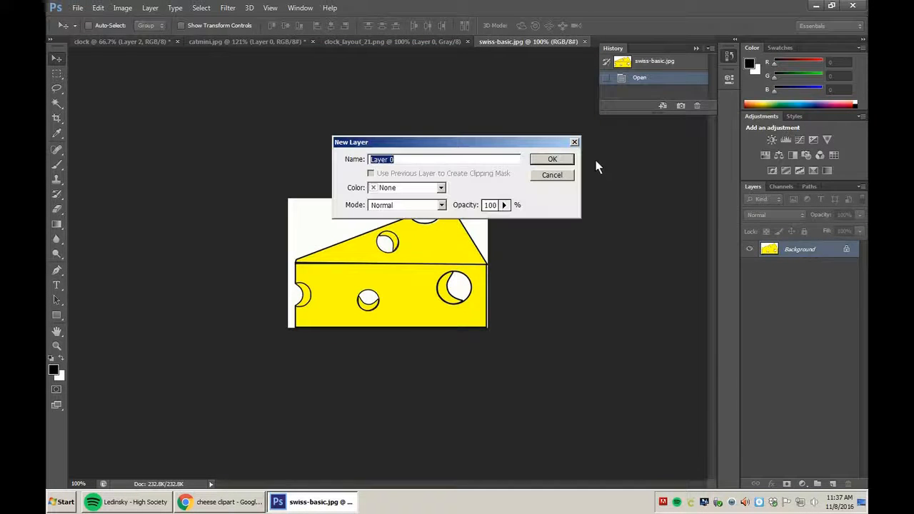
click(563, 162)
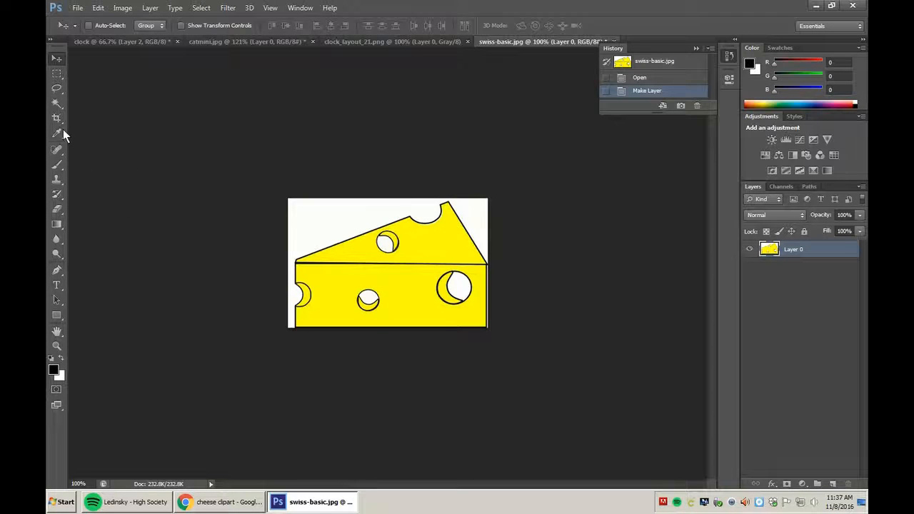
Magic-wand away the white background and three cheese holes, then drag the cheese into the mouse image.
click(57, 105)
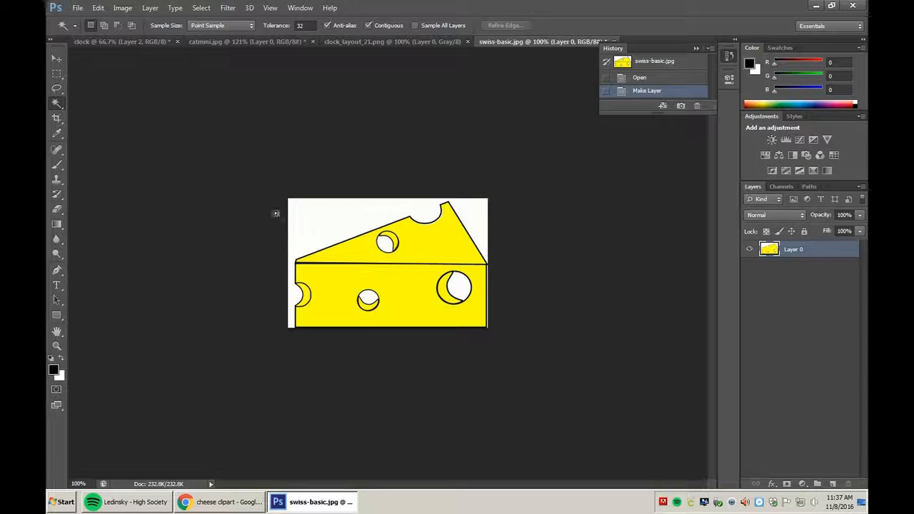
click(314, 227)
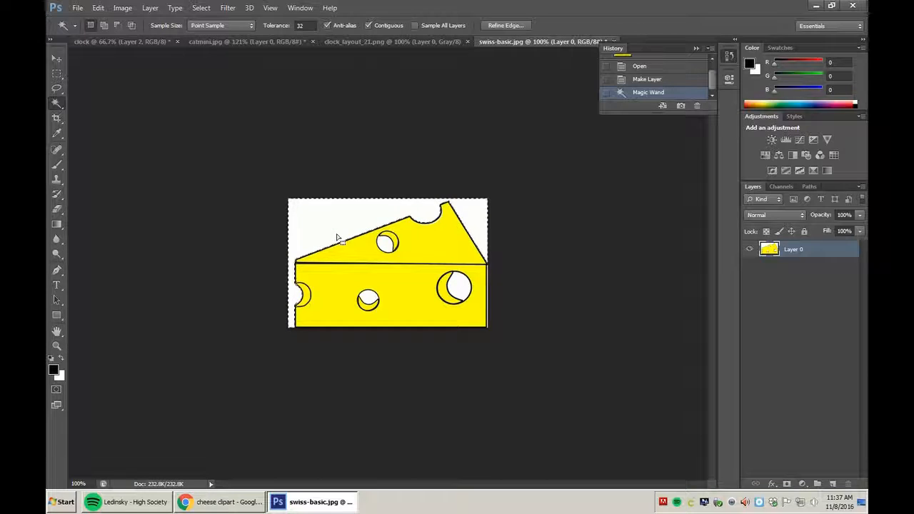
key(Delete)
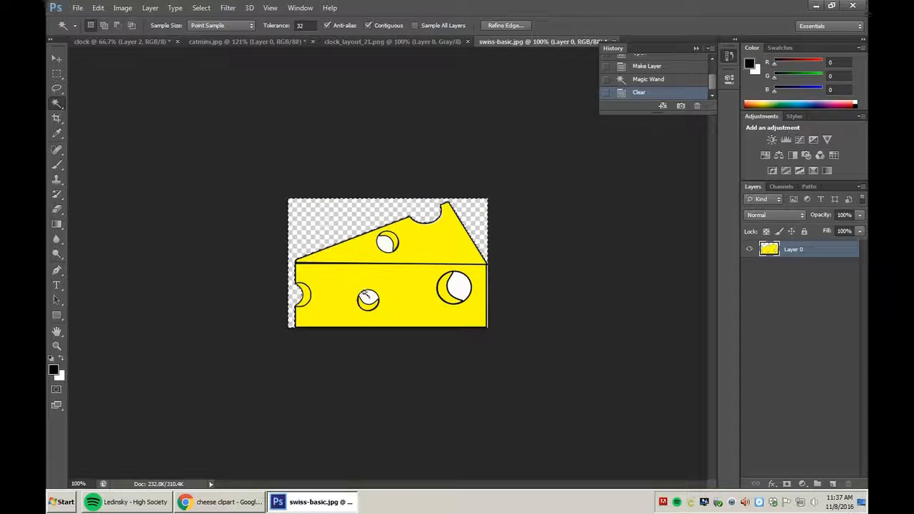
click(366, 300)
key(Delete)
click(444, 278)
key(Delete)
click(389, 243)
key(Delete)
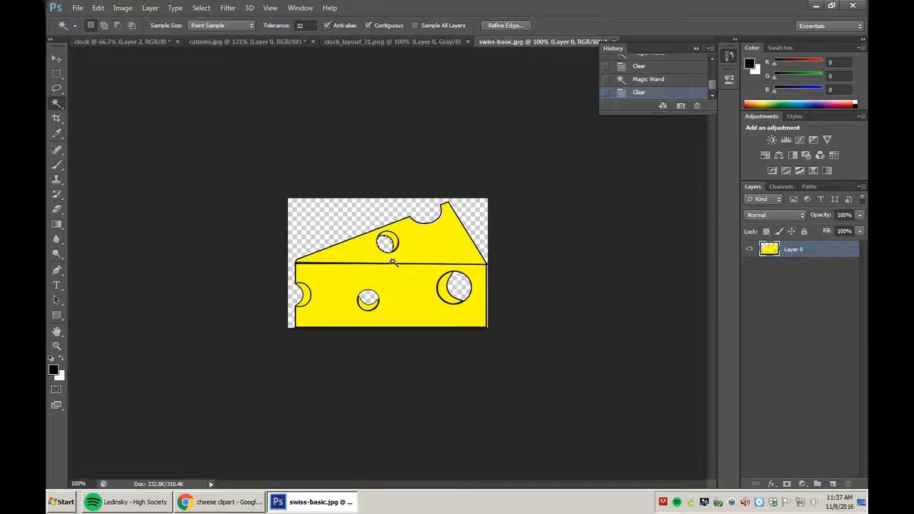
key(ctrl+d)
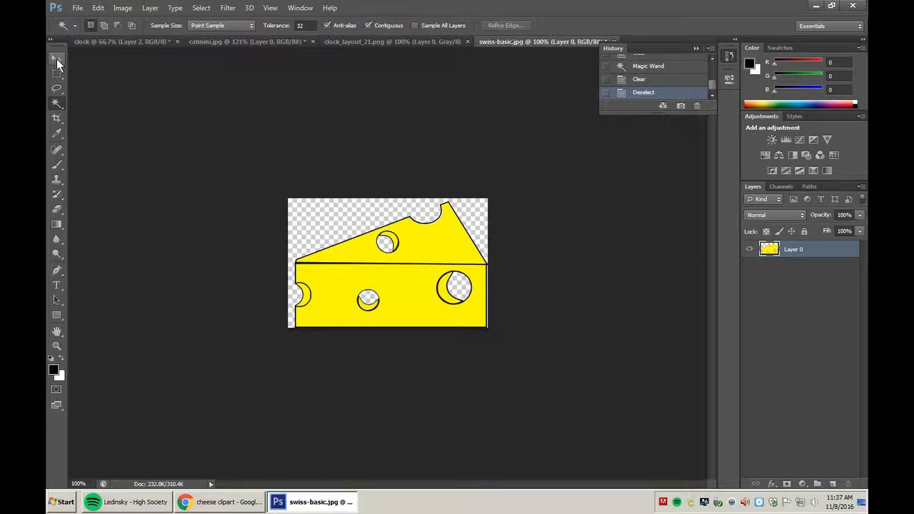
click(57, 58)
drag(412, 265, 394, 387)
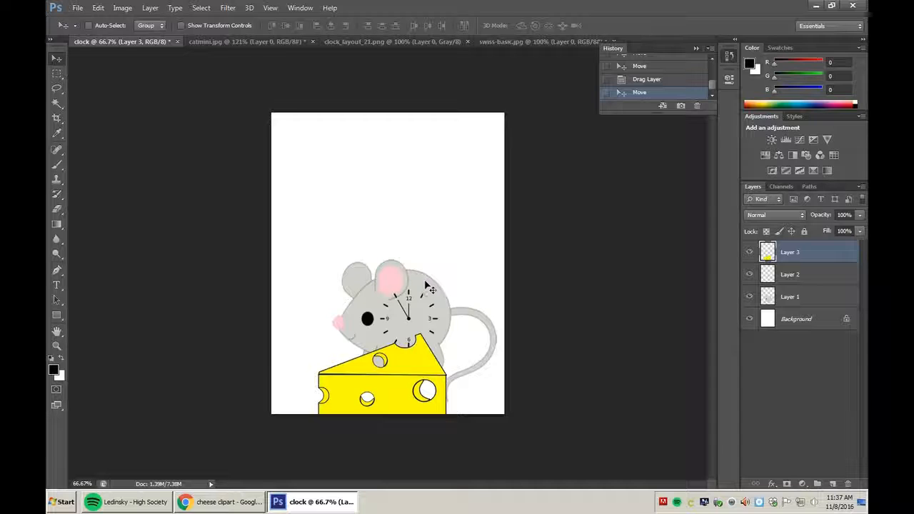
Move the mouse (Layer 1) up above the clock and enlarge it to about 119%.
click(781, 280)
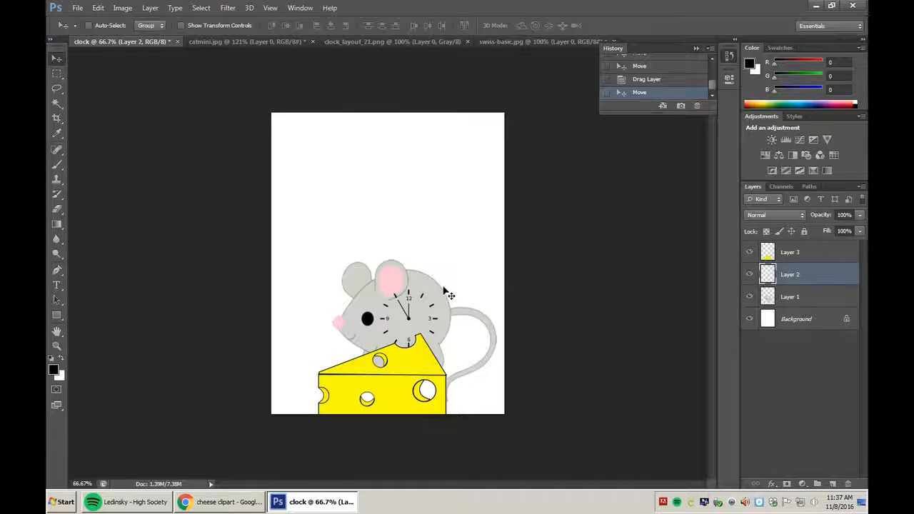
click(782, 300)
drag(399, 276, 394, 212)
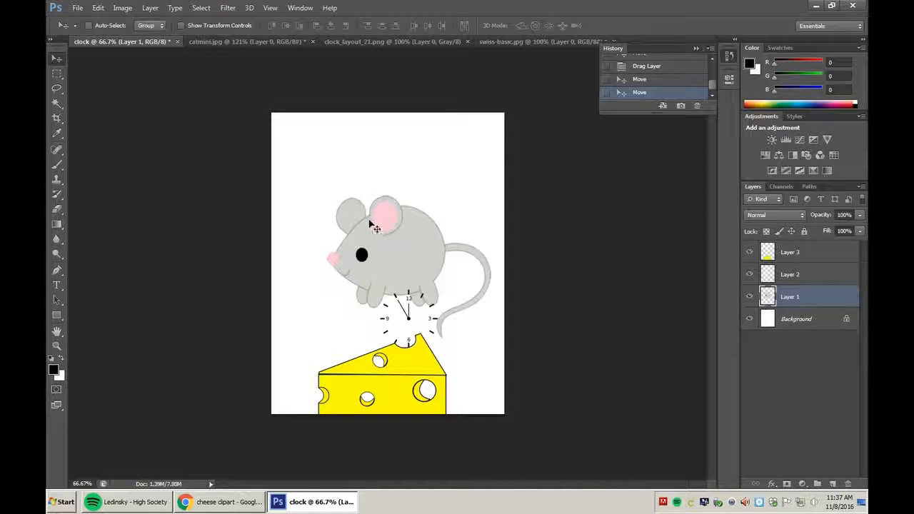
key(ctrl+t)
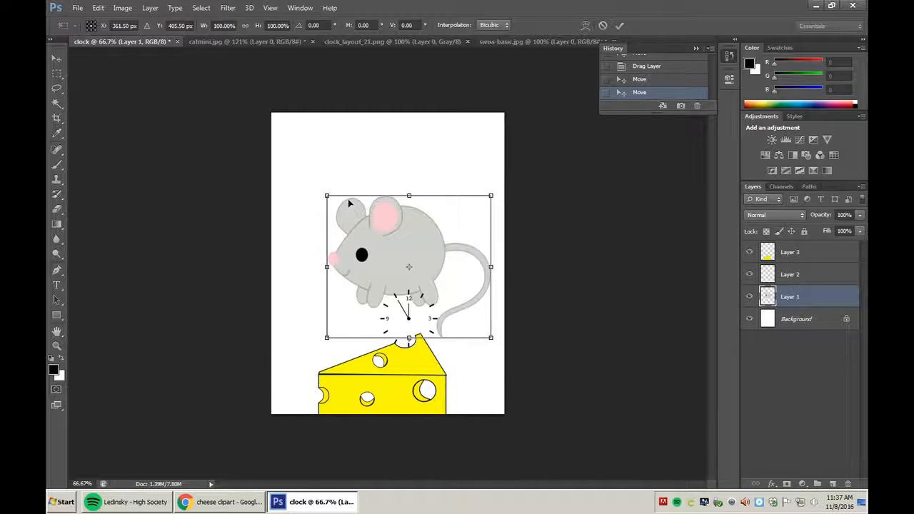
drag(329, 197, 298, 172)
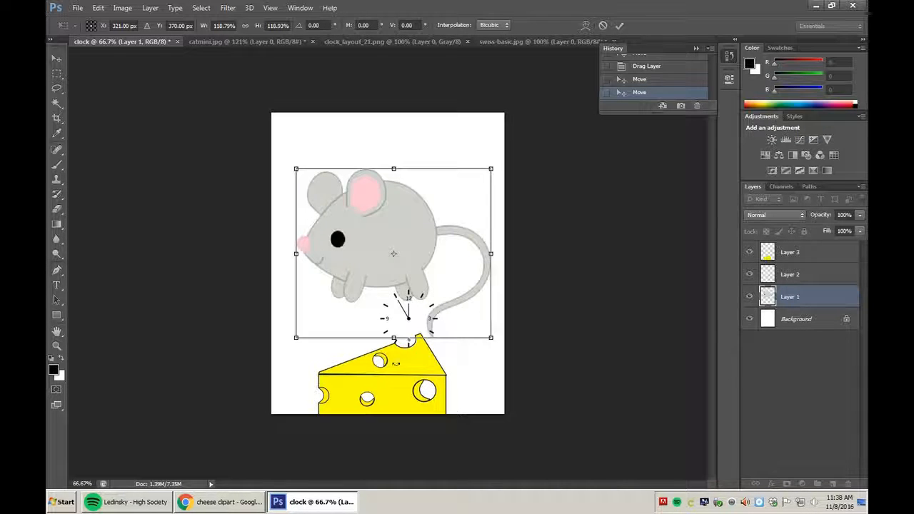
key(Return)
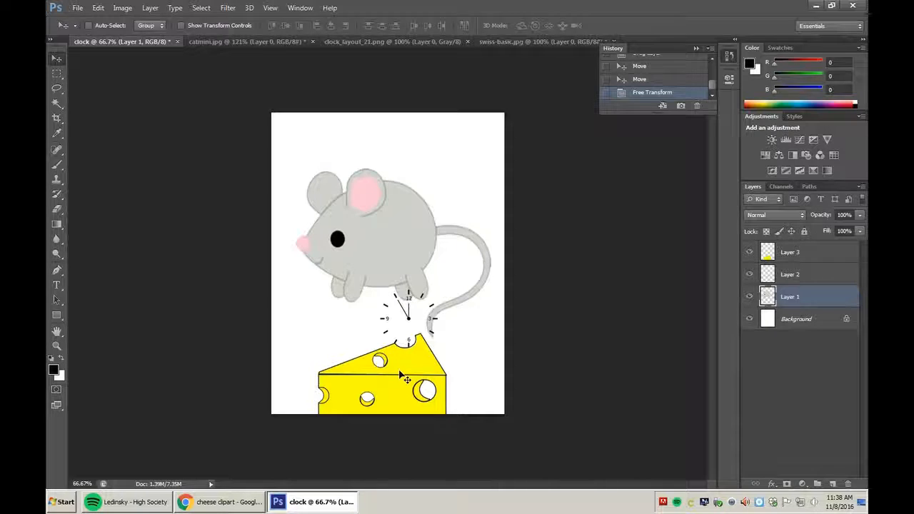
key(ctrl+t)
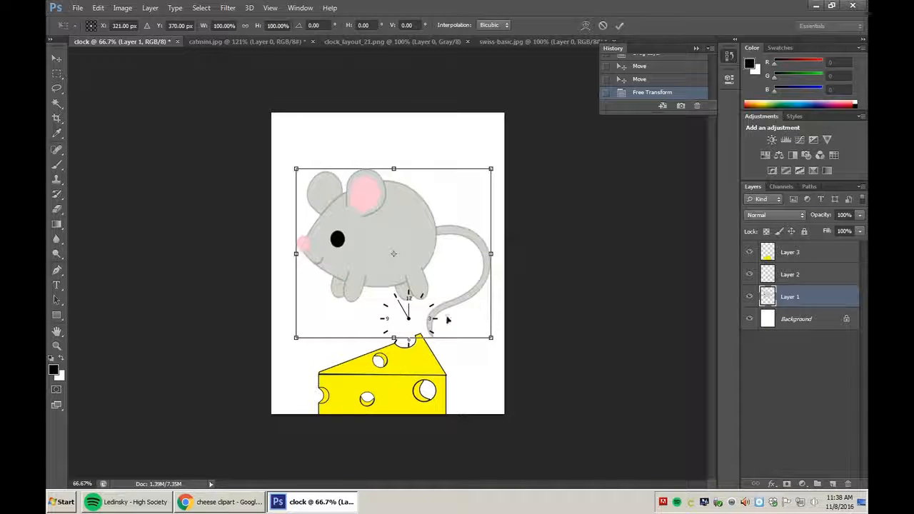
key(Escape)
Scale the cheese (Layer 3) to about 125%, tilt it 11° clockwise, and place it under the mouse.
click(789, 253)
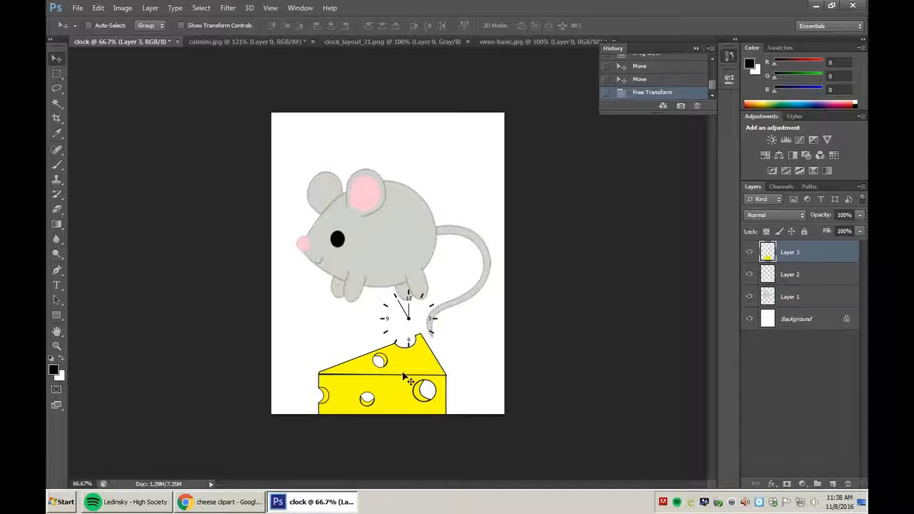
drag(406, 385, 382, 374)
key(ctrl+t)
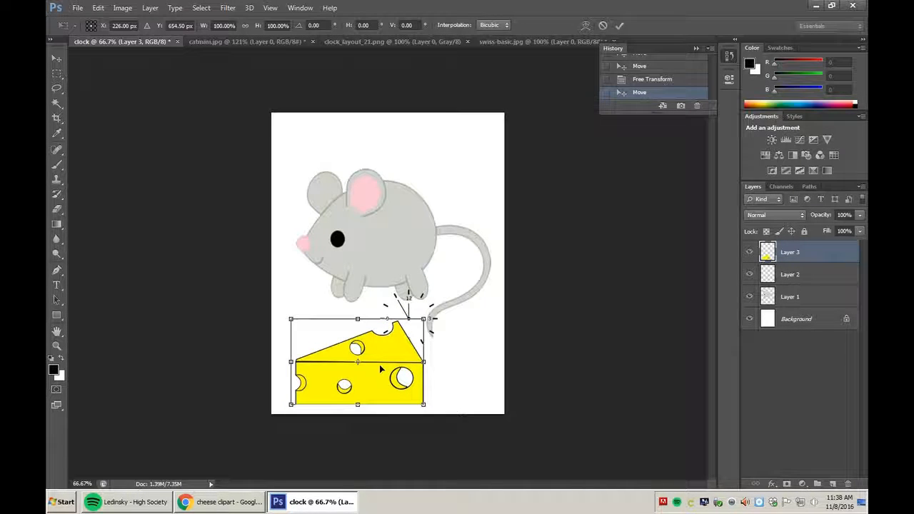
drag(283, 312, 251, 290)
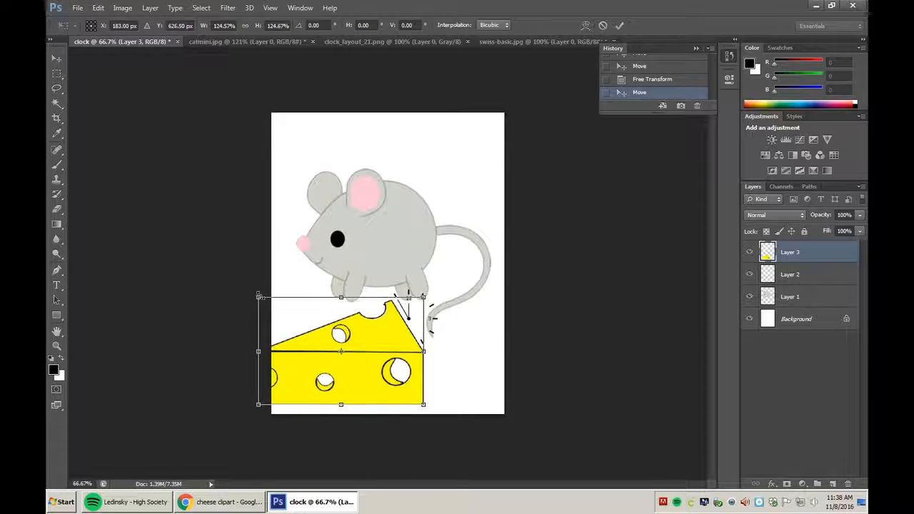
drag(351, 348, 385, 346)
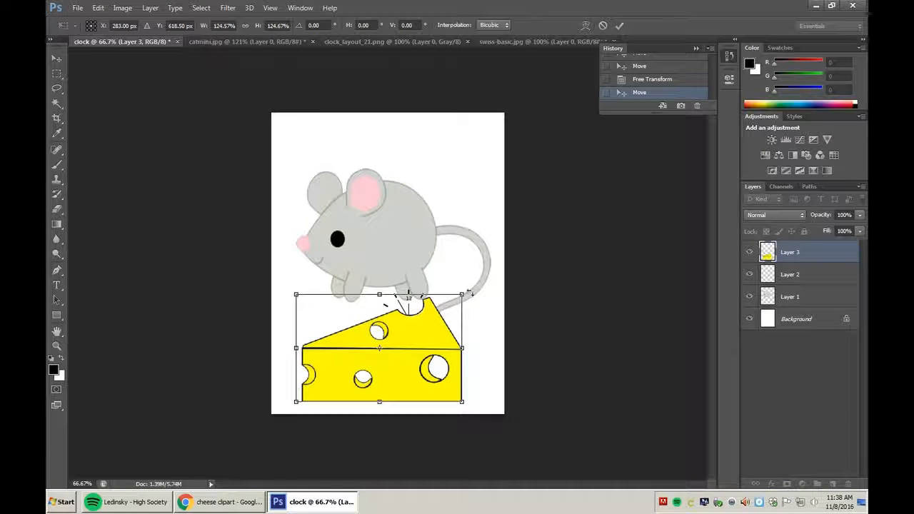
drag(468, 288, 469, 312)
drag(409, 363, 420, 324)
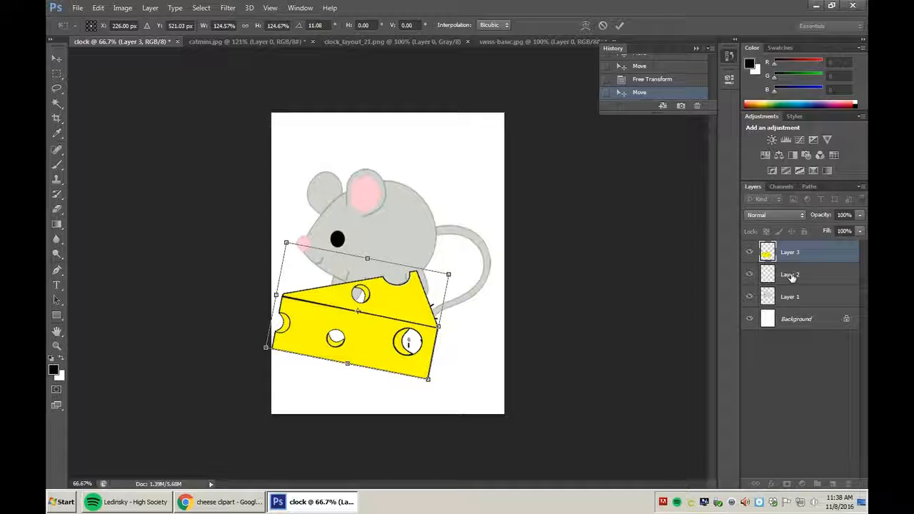
key(Return)
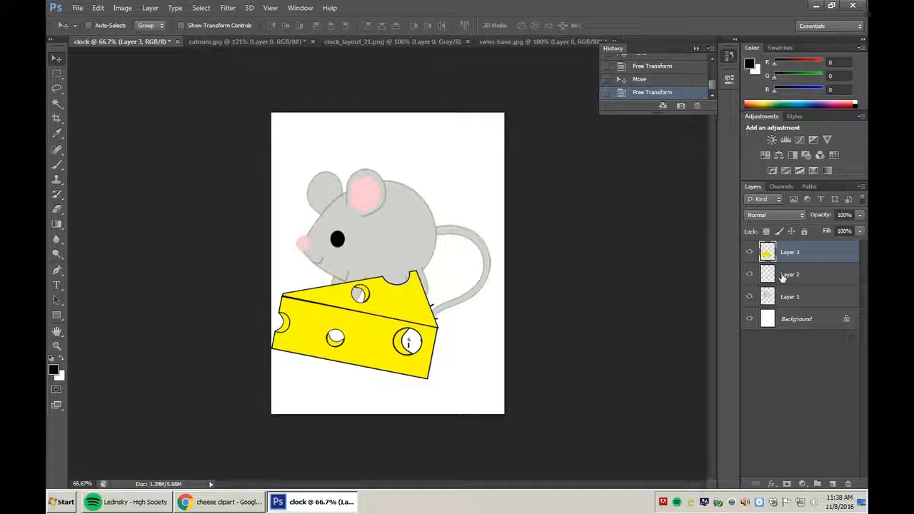
Move the clock onto the mouse's body and nudge the mouse up and left.
click(787, 276)
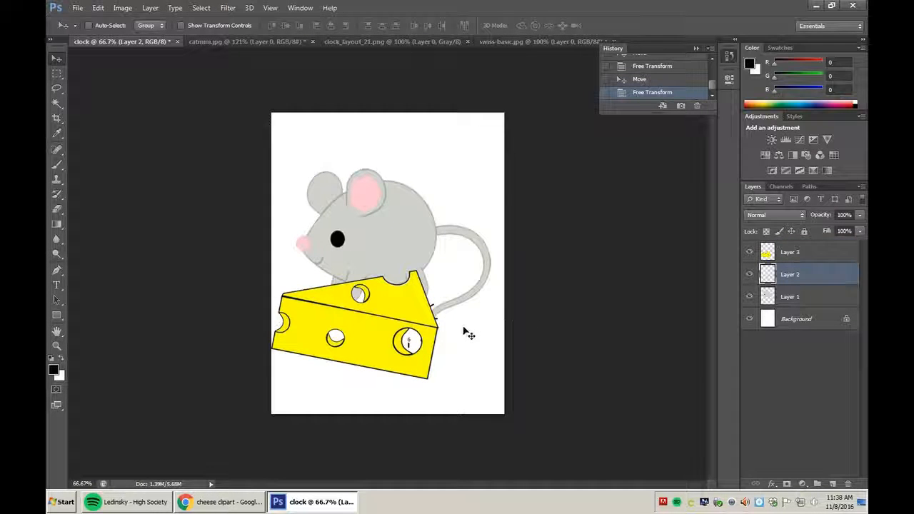
drag(442, 325, 410, 237)
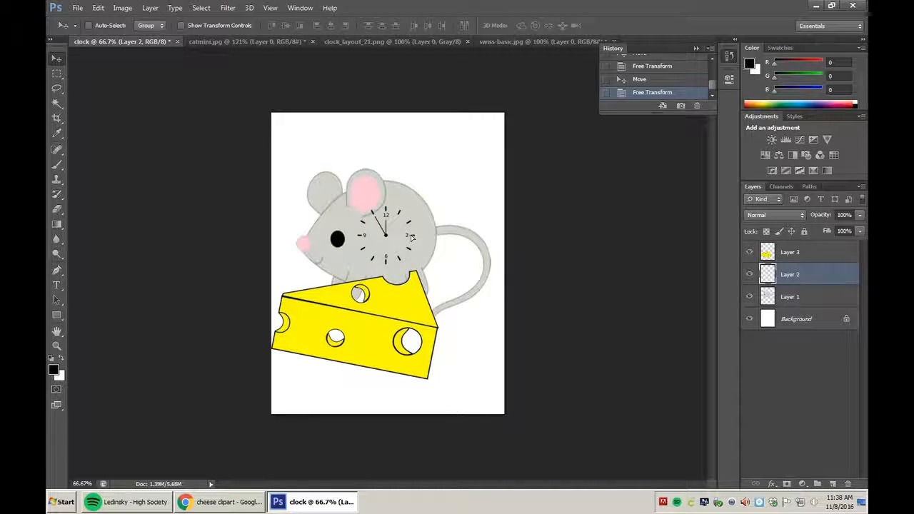
click(792, 300)
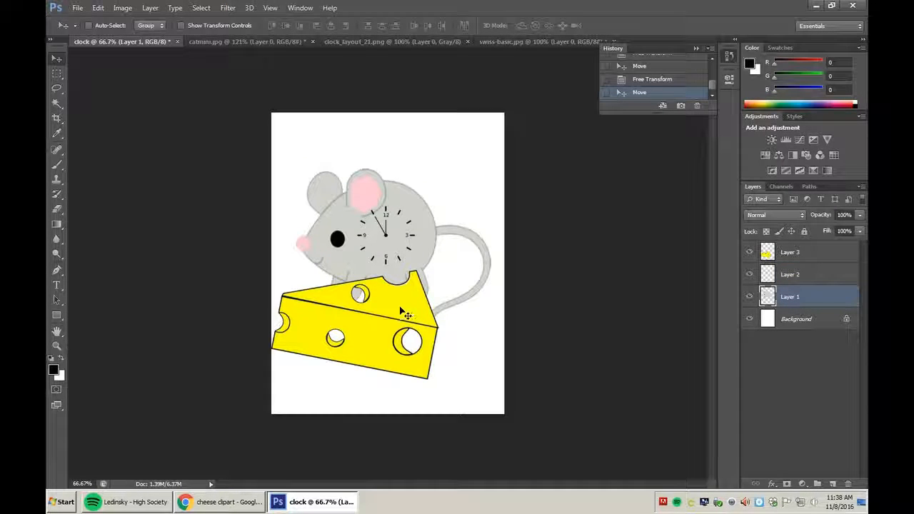
drag(403, 314, 397, 302)
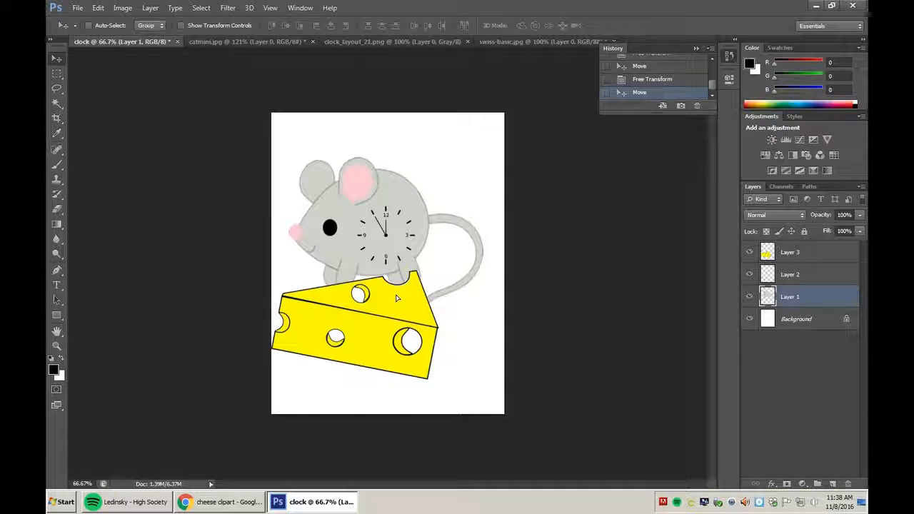
Drag Layer 3 below Layer 1 so the cheese sits behind the mouse, then shift it right.
click(805, 256)
click(795, 299)
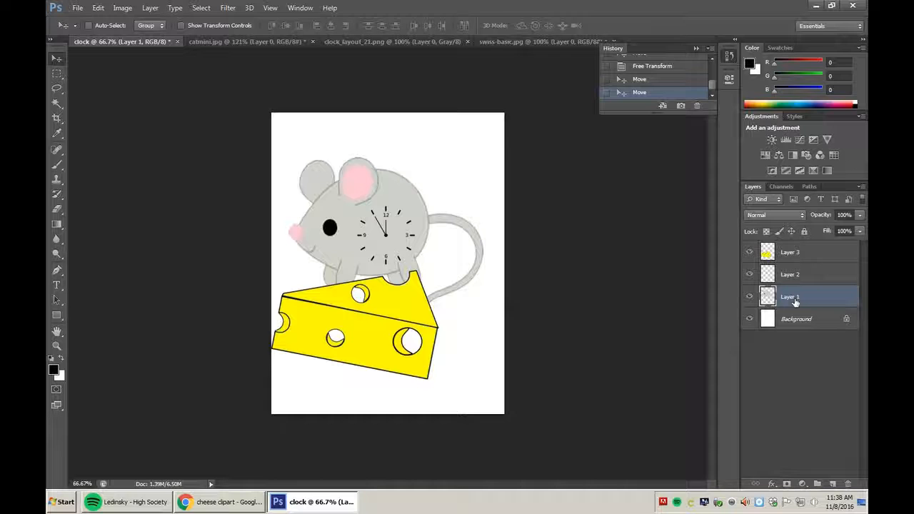
drag(793, 251, 793, 305)
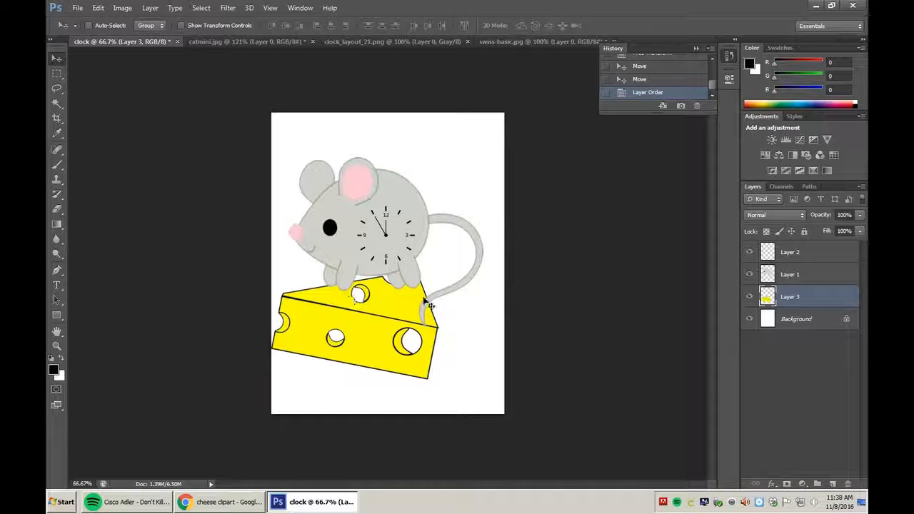
drag(396, 314, 410, 314)
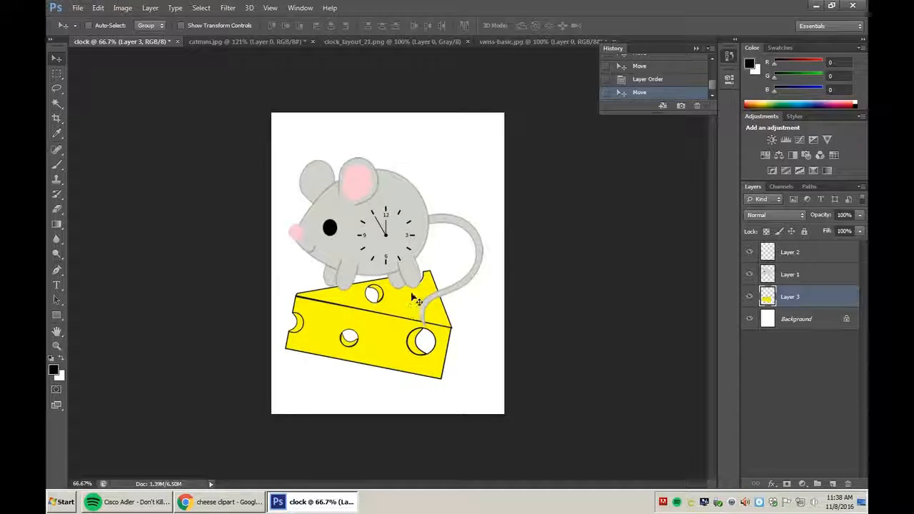
click(782, 276)
click(779, 256)
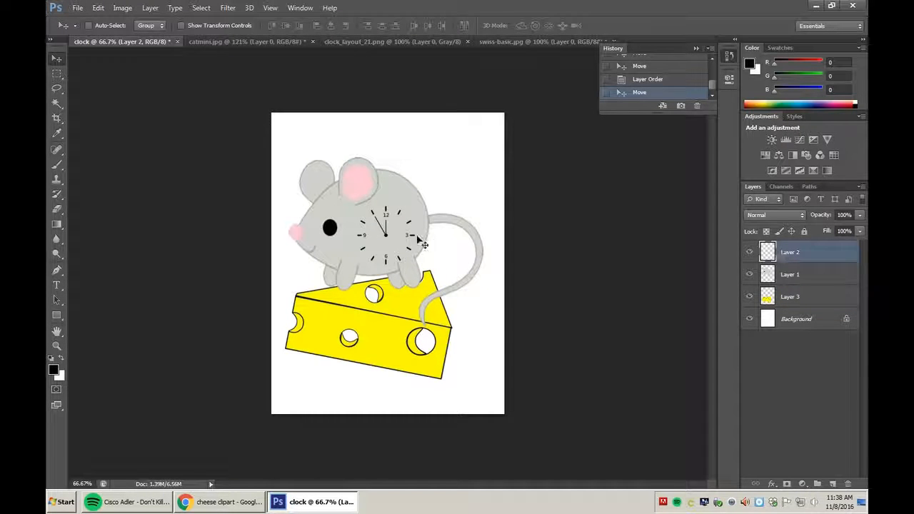
Enlarge the clock with Free Transform so it covers the mouse's body.
key(ctrl+t)
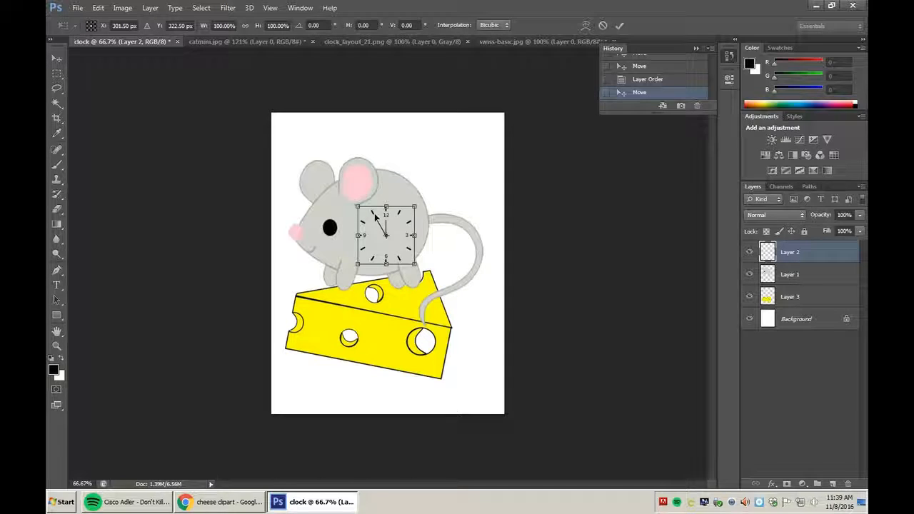
drag(357, 207, 325, 186)
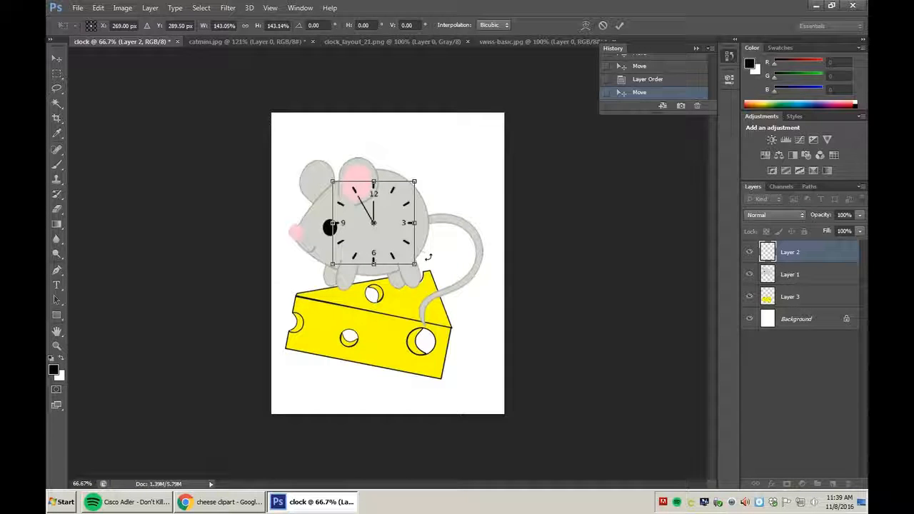
key(Return)
Reposition the mouse and clock layers so the clock face aligns on the mouse atop the cheese.
click(778, 279)
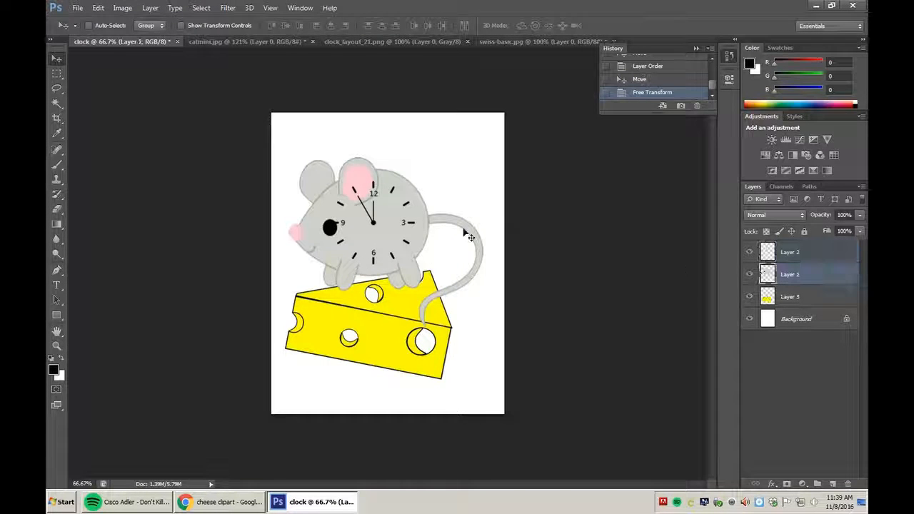
drag(310, 241, 312, 247)
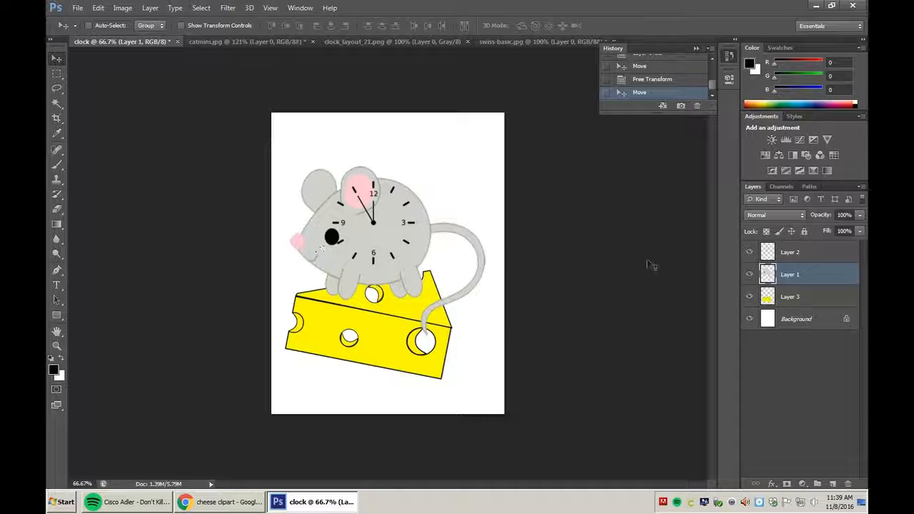
click(777, 254)
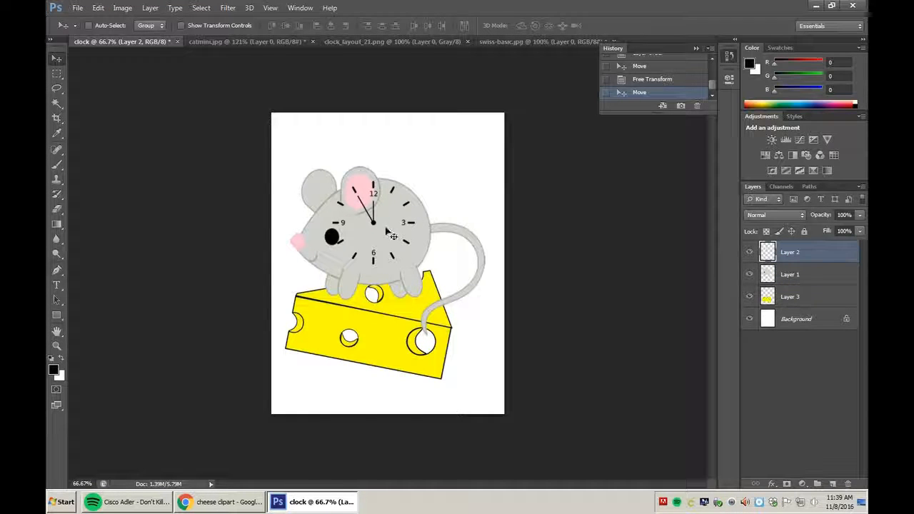
drag(372, 225, 384, 242)
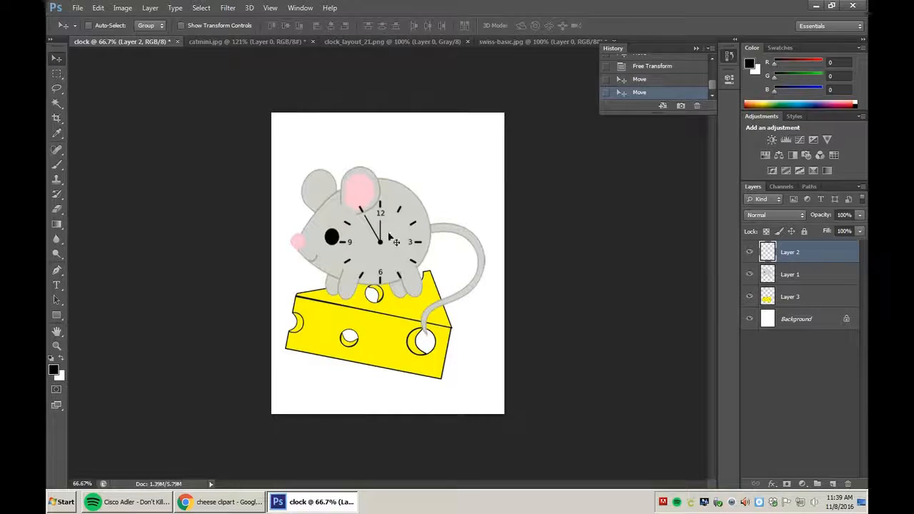
click(771, 275)
drag(359, 181, 377, 184)
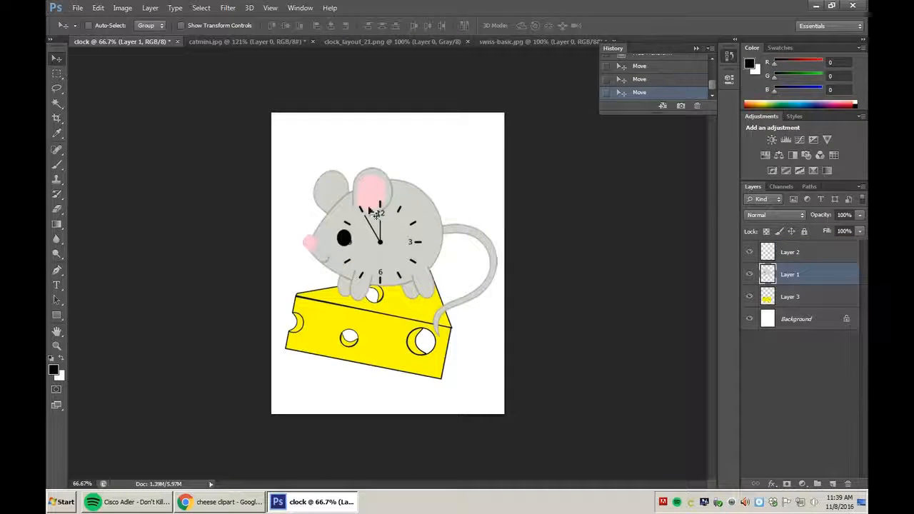
mouse_move(387, 245)
mouse_down()
mouse_move(364, 244)
mouse_move(372, 249)
mouse_up()
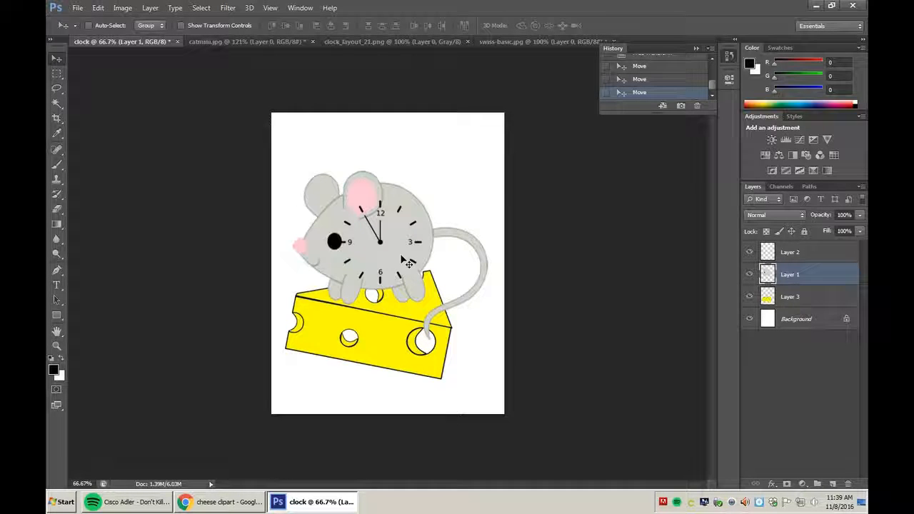
drag(381, 247, 377, 242)
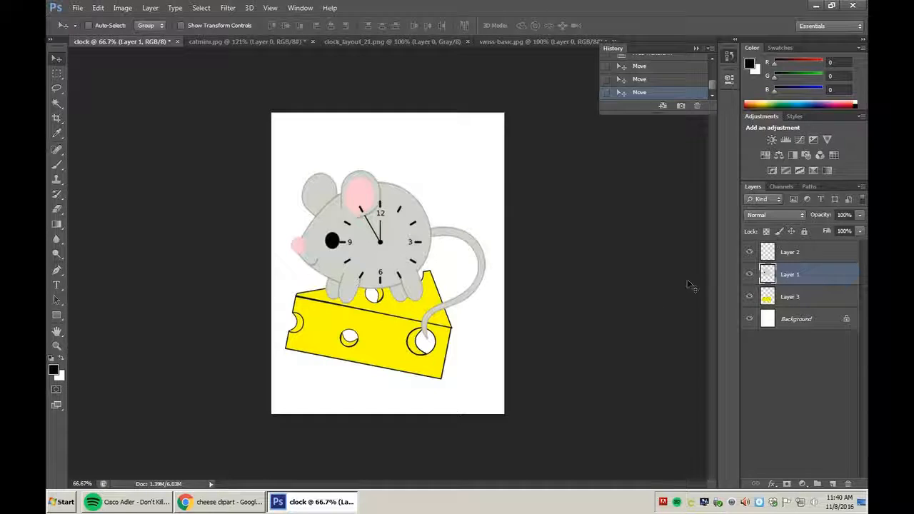
Select the clock layer (Layer 2) and delete it, leaving only the mouse on the cheese.
click(798, 260)
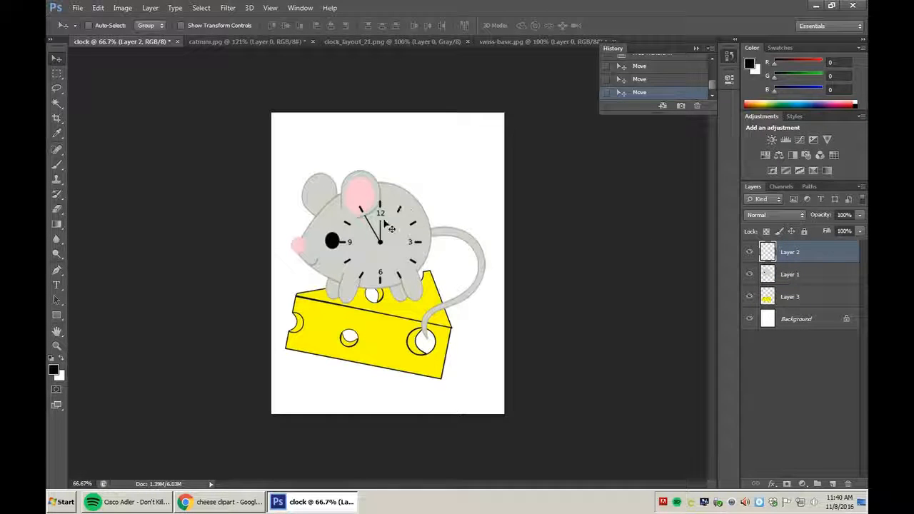
mouse_move(384, 248)
mouse_down()
mouse_move(379, 240)
mouse_move(441, 190)
mouse_move(459, 157)
mouse_move(462, 167)
mouse_move(379, 220)
mouse_move(369, 238)
mouse_move(380, 244)
mouse_up()
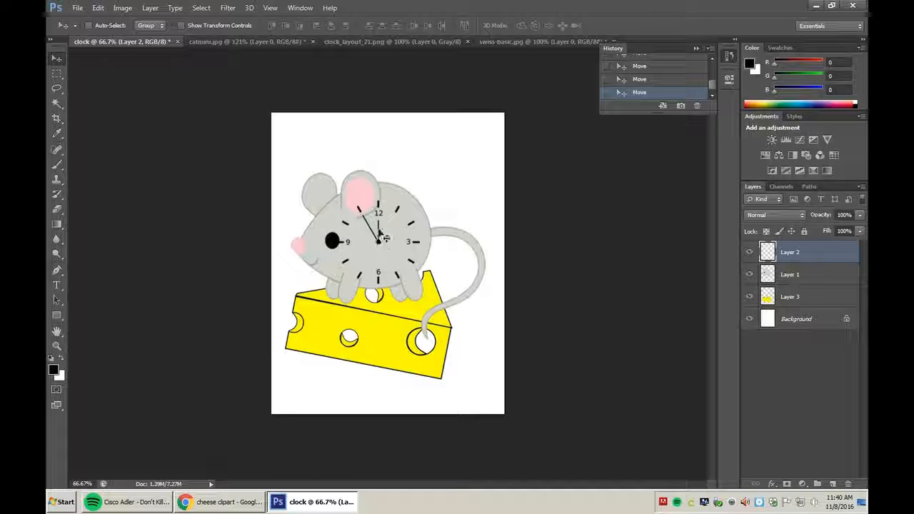
key(Delete)
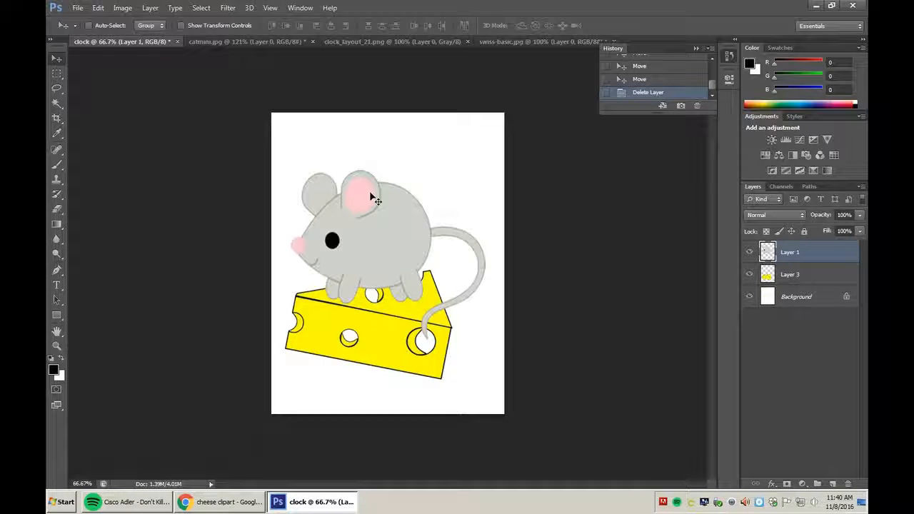
click(78, 8)
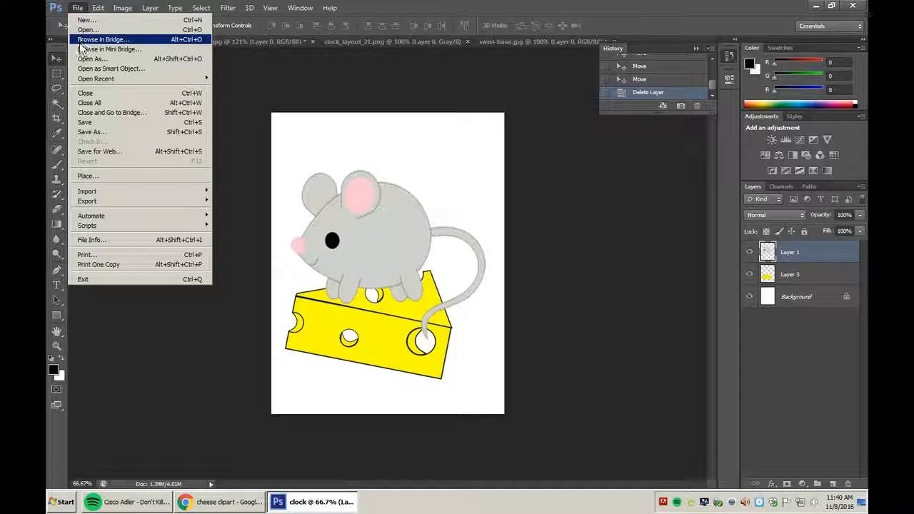
In Print settings, enable Scale to Fit Media and switch the printer to jh171.
click(113, 258)
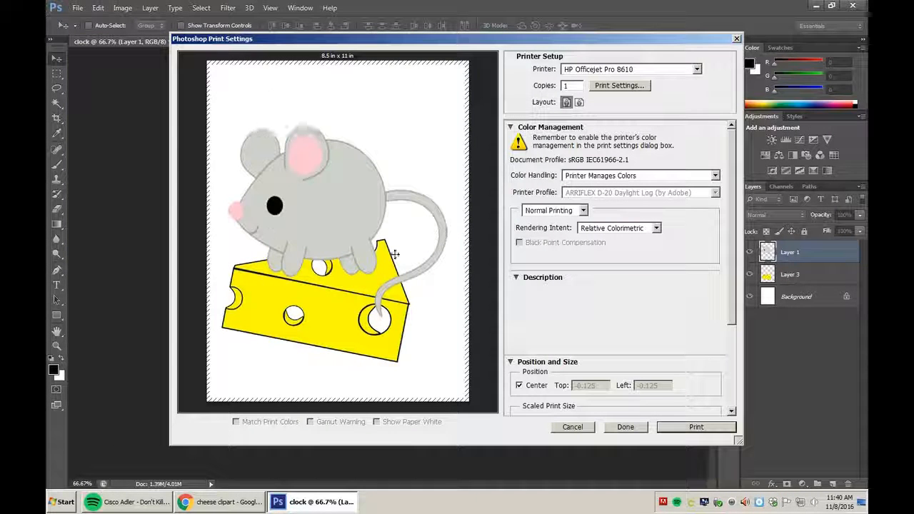
scroll(731, 257, down, 1)
scroll(731, 257, down, 6)
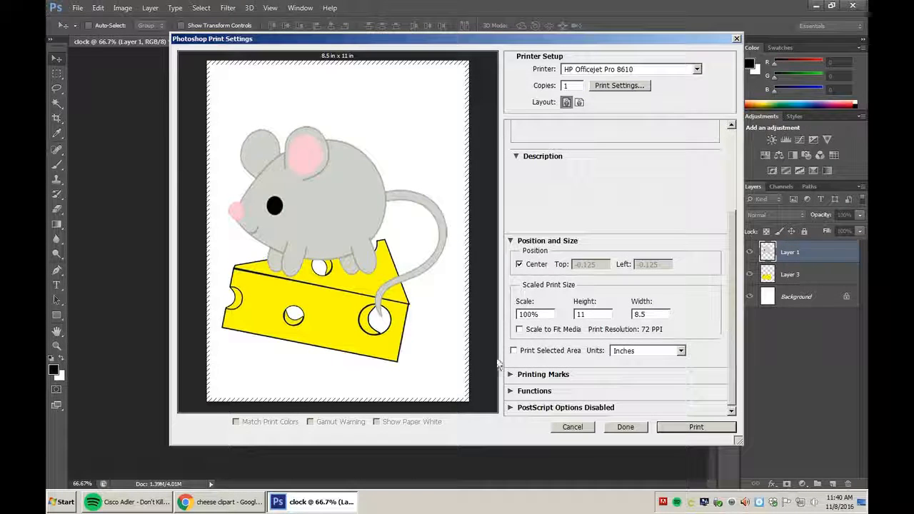
click(519, 329)
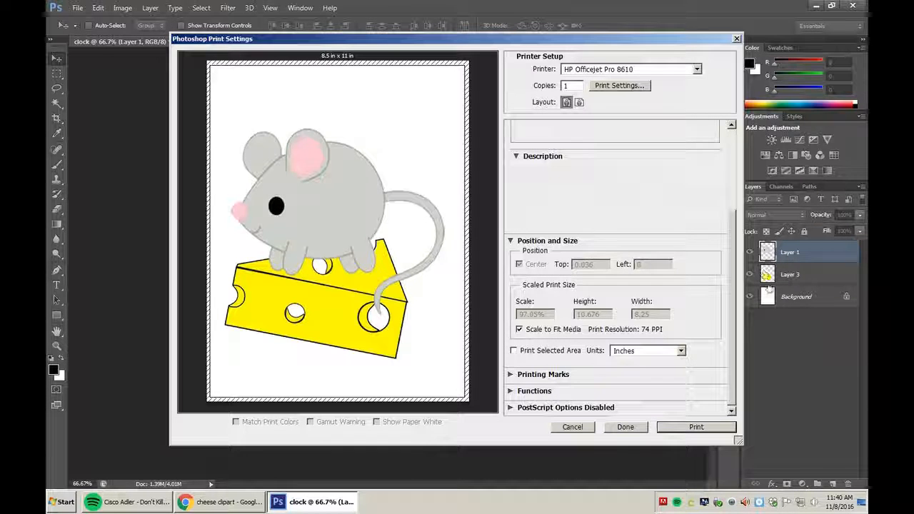
scroll(685, 235, up, 6)
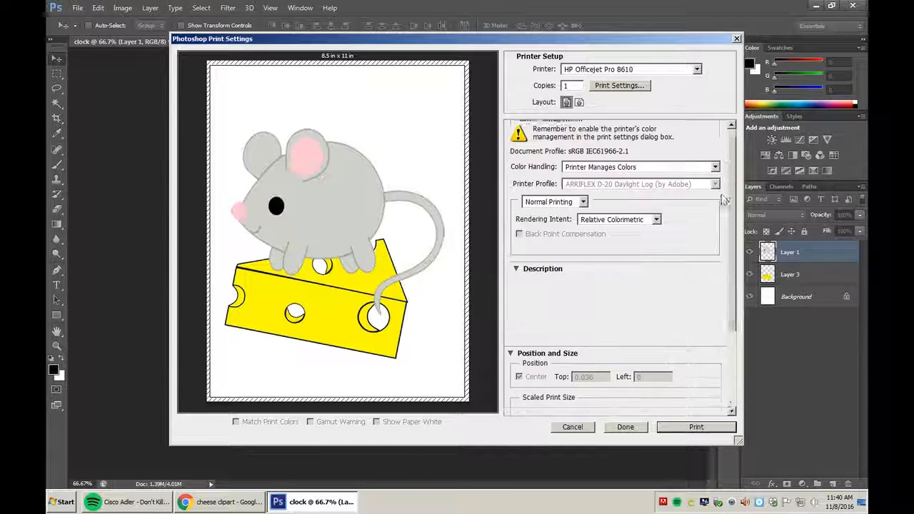
click(697, 69)
click(614, 98)
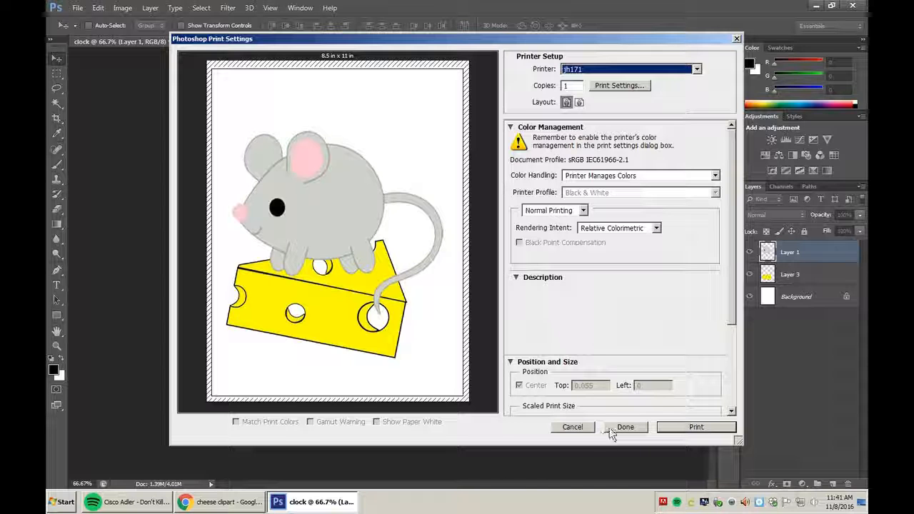
click(737, 39)
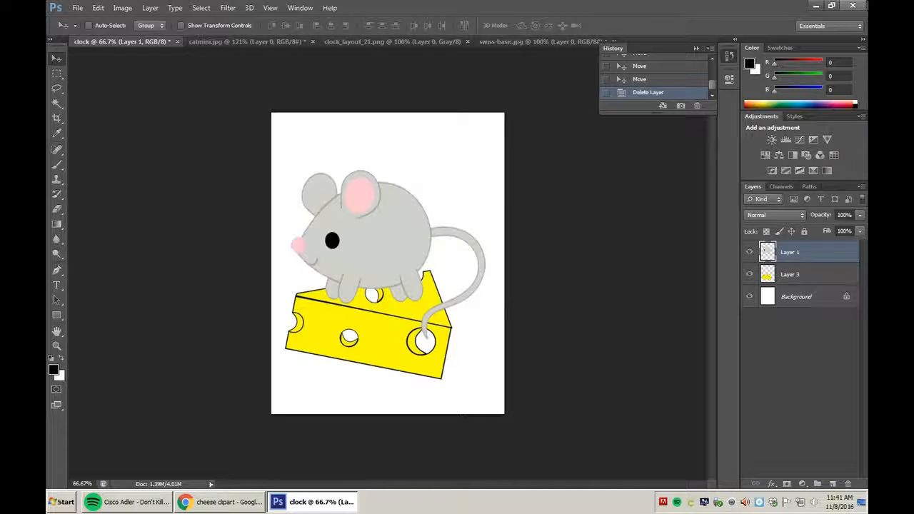
click(853, 5)
click(426, 192)
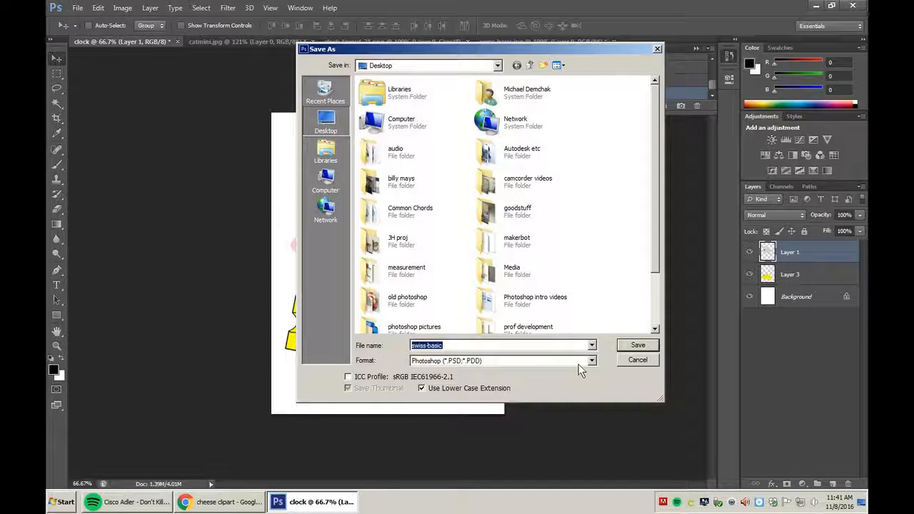
click(633, 361)
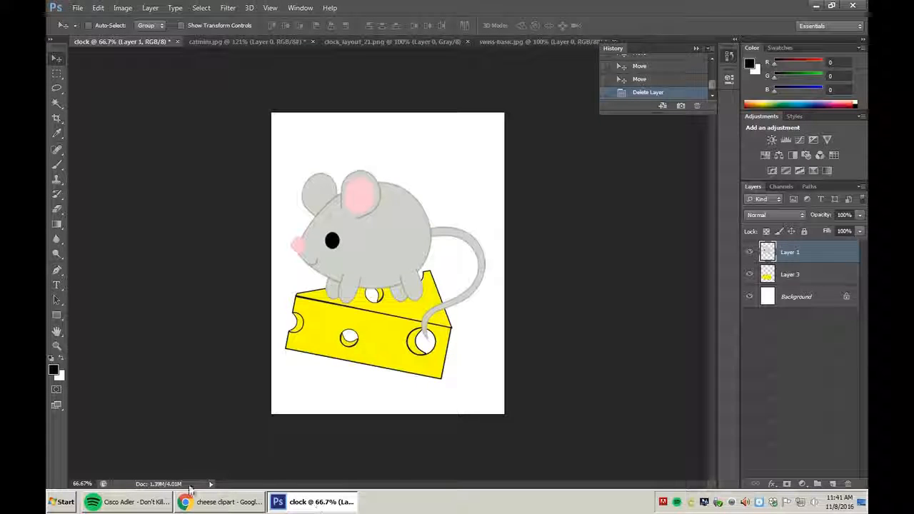